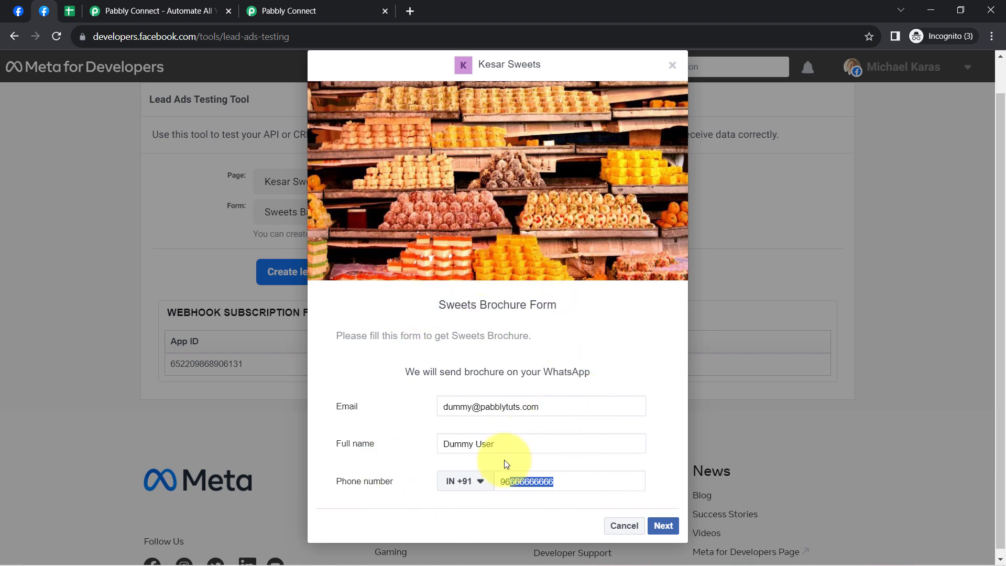
- Compare the lead names, emails and phone numbers in the leads spreadsheet with the fields of the Sweets Brochure Form test lead
left_click(69, 10)
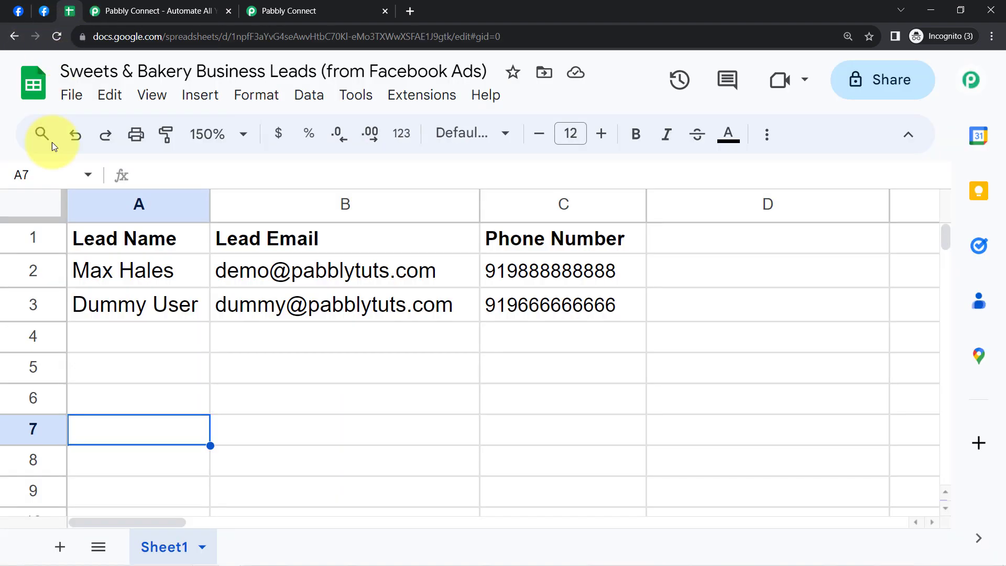
left_click_drag(33, 270, 35, 305)
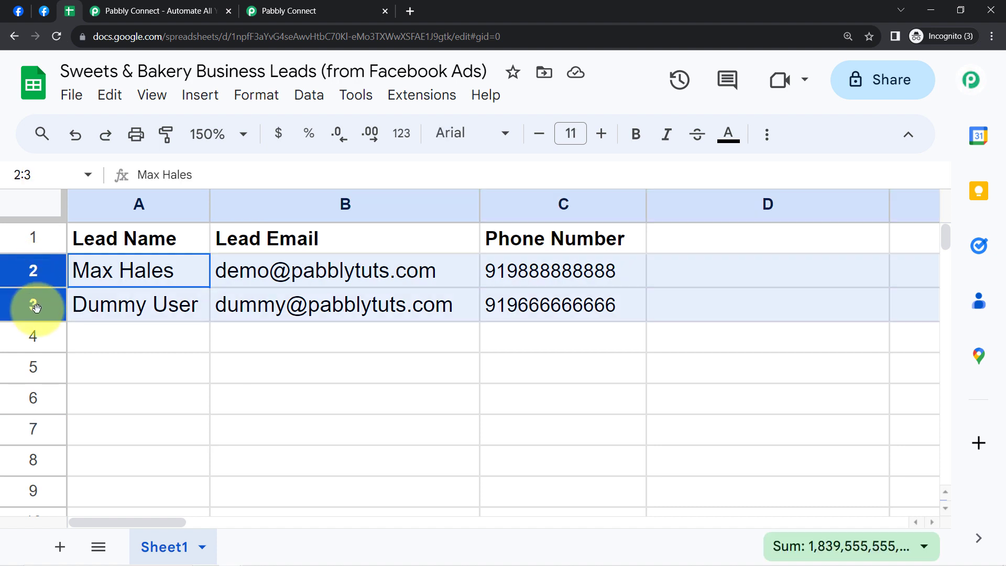
left_click(44, 11)
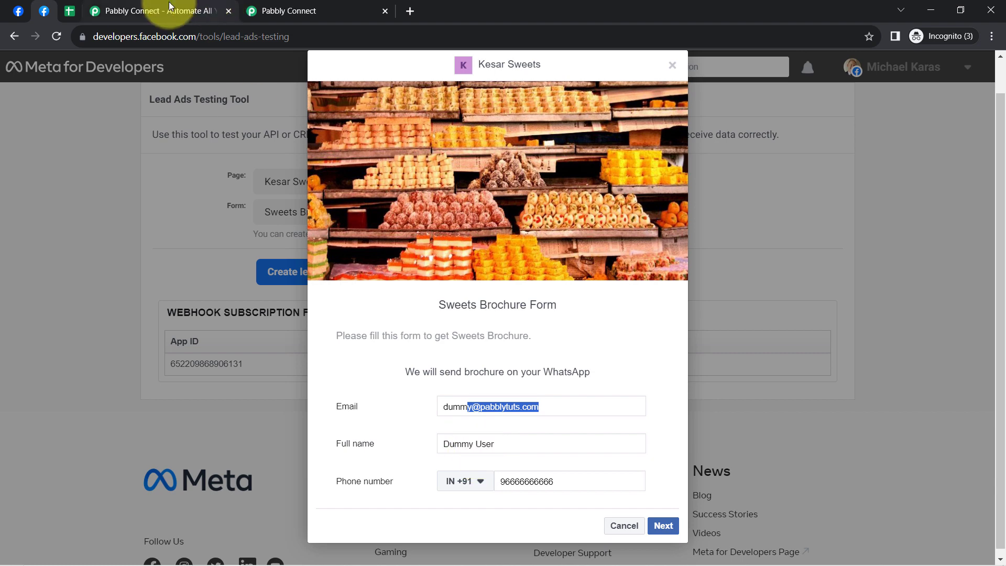
left_click(70, 11)
left_click(173, 386)
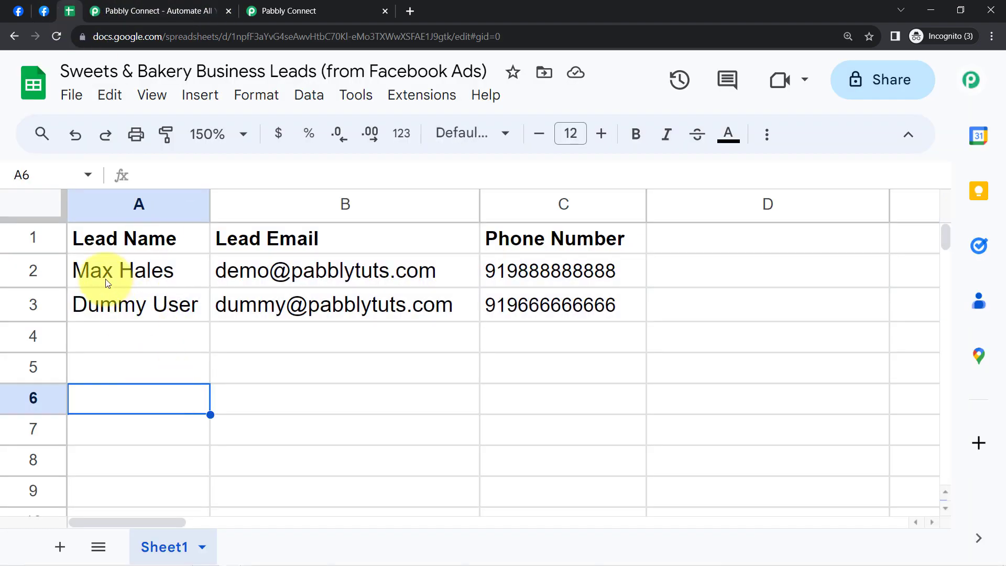
left_click(28, 303)
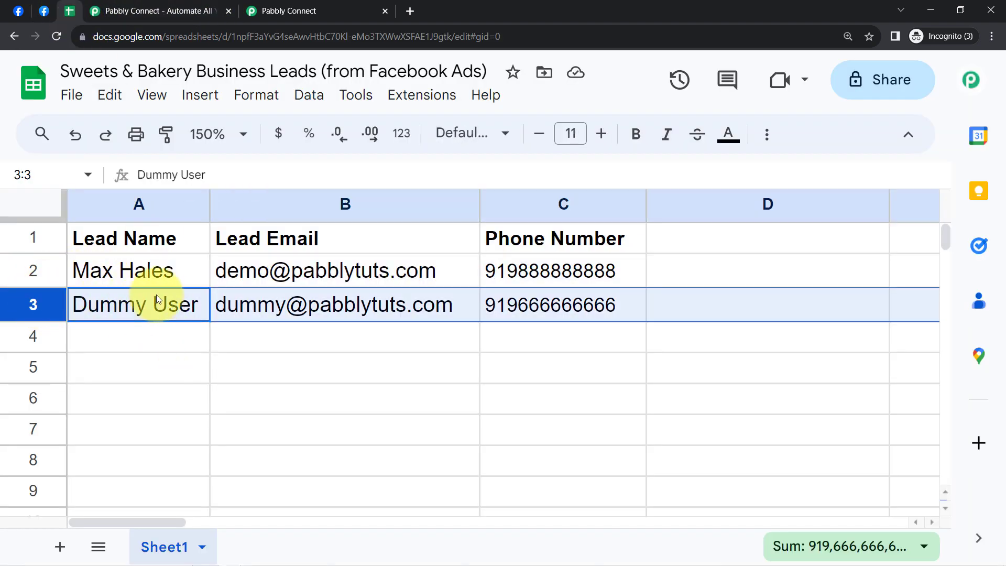
left_click(184, 344)
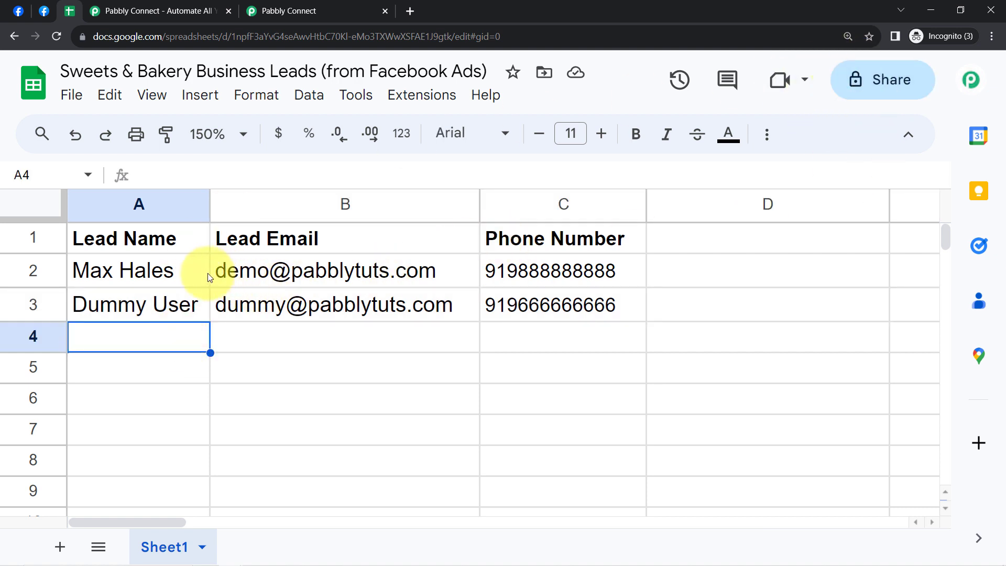
left_click_drag(195, 277, 533, 409)
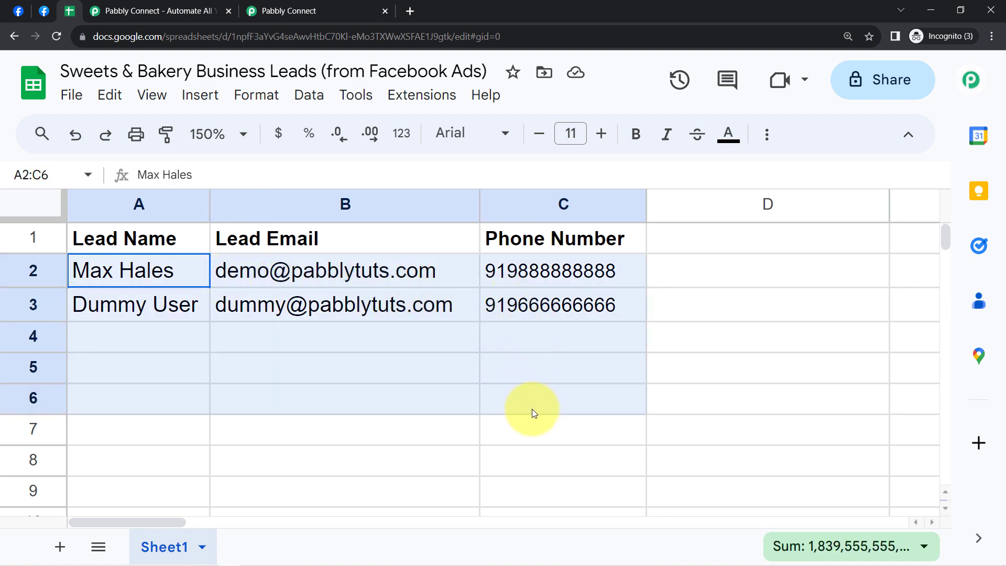
left_click(357, 346)
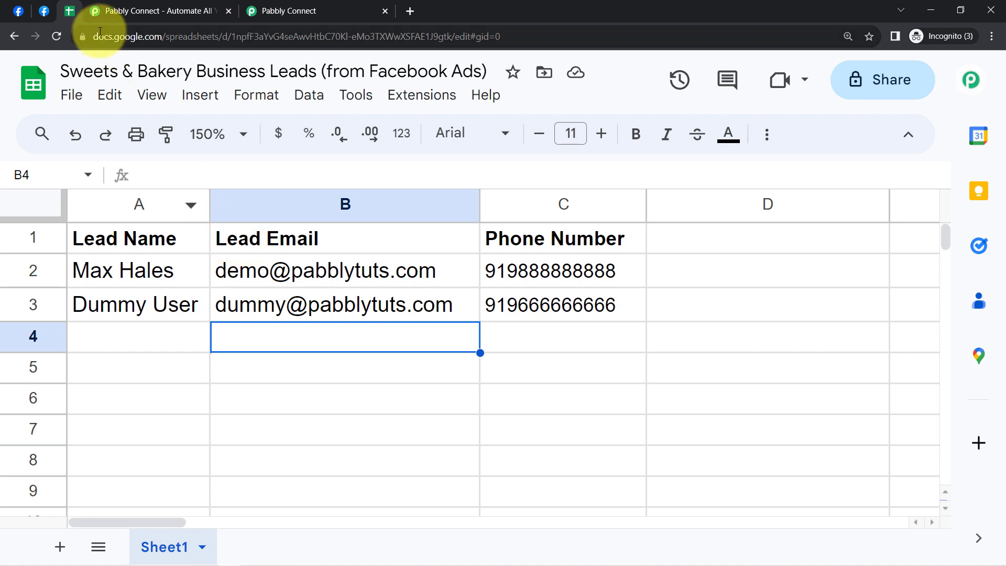
left_click(44, 11)
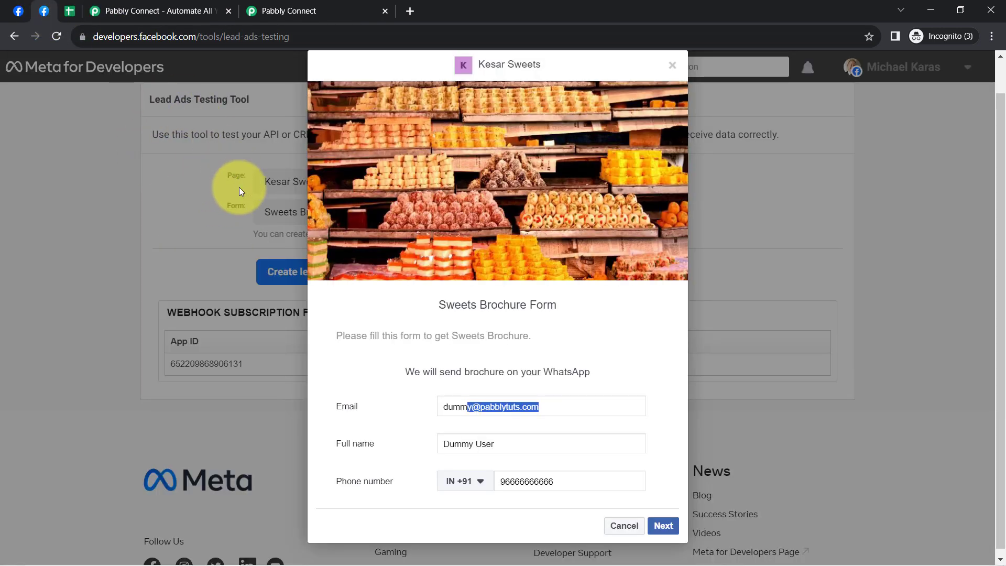
left_click(73, 9)
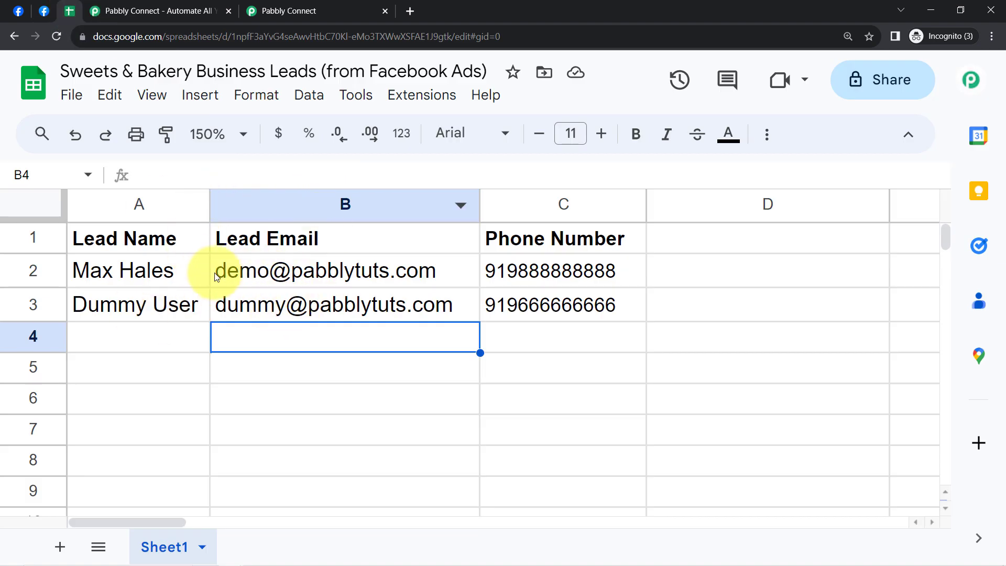
left_click_drag(207, 273, 564, 388)
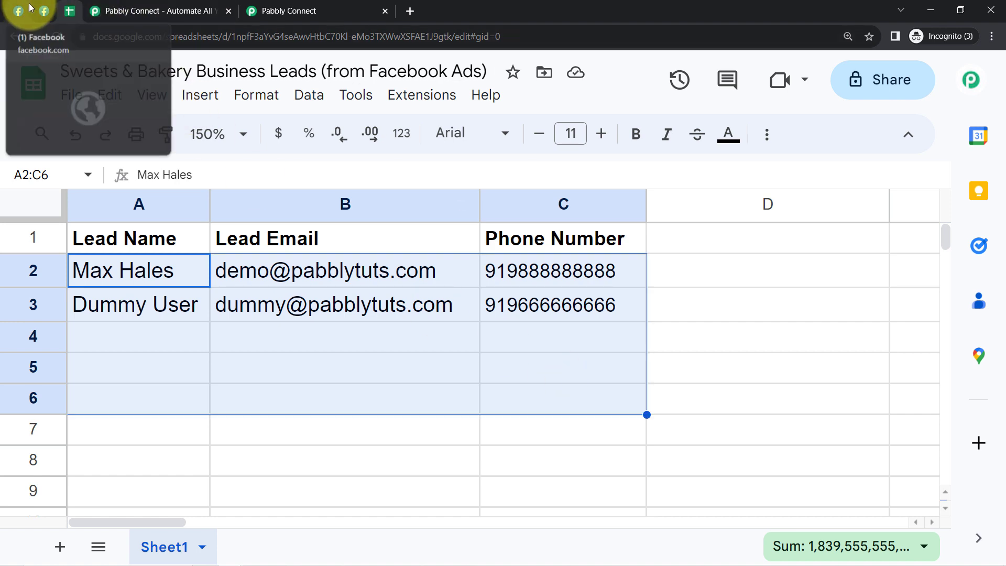
left_click(44, 10)
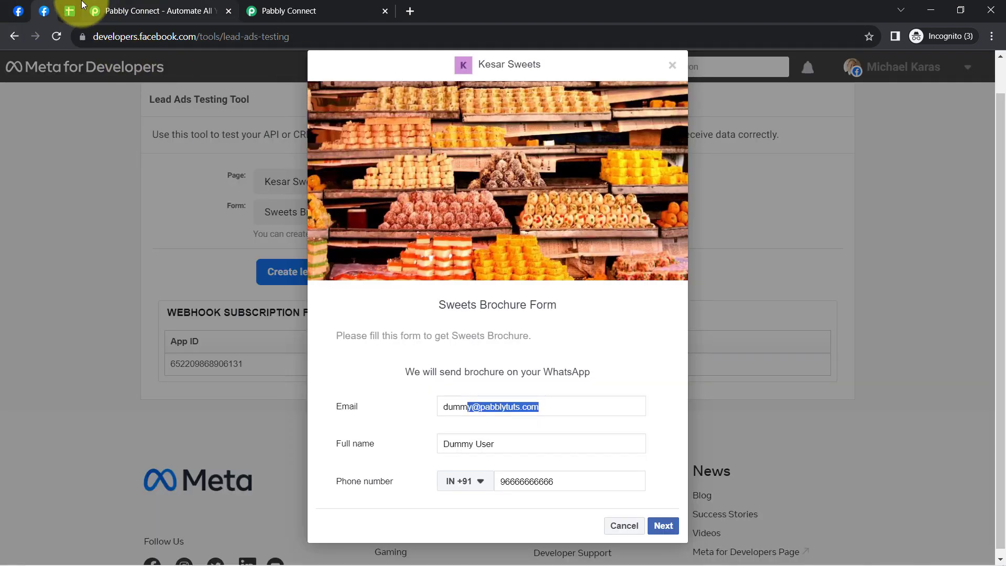
left_click(71, 11)
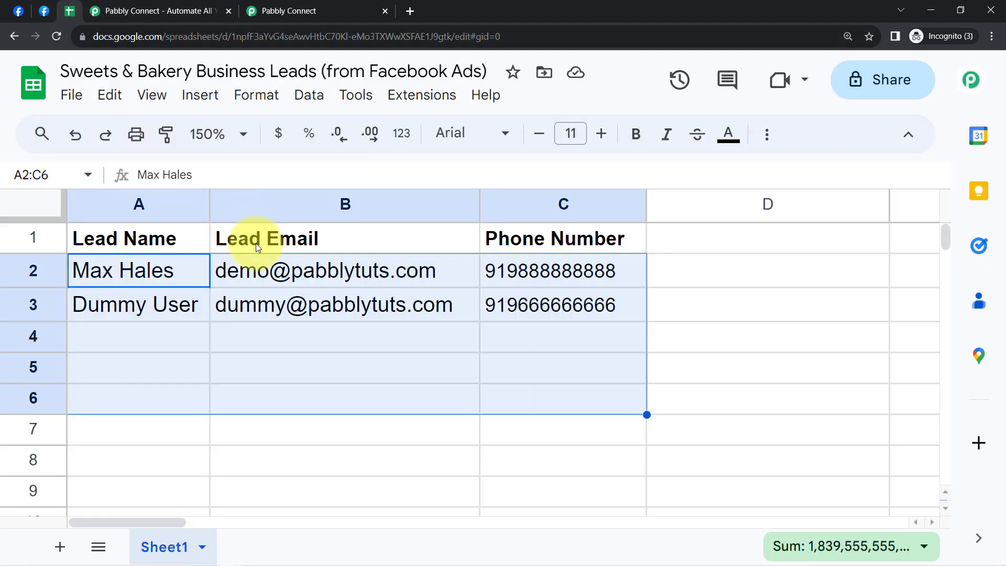
- Review the Pabbly Connect website and dashboard, and revisit the Facebook test form and leads spreadsheet it should link
left_click(175, 6)
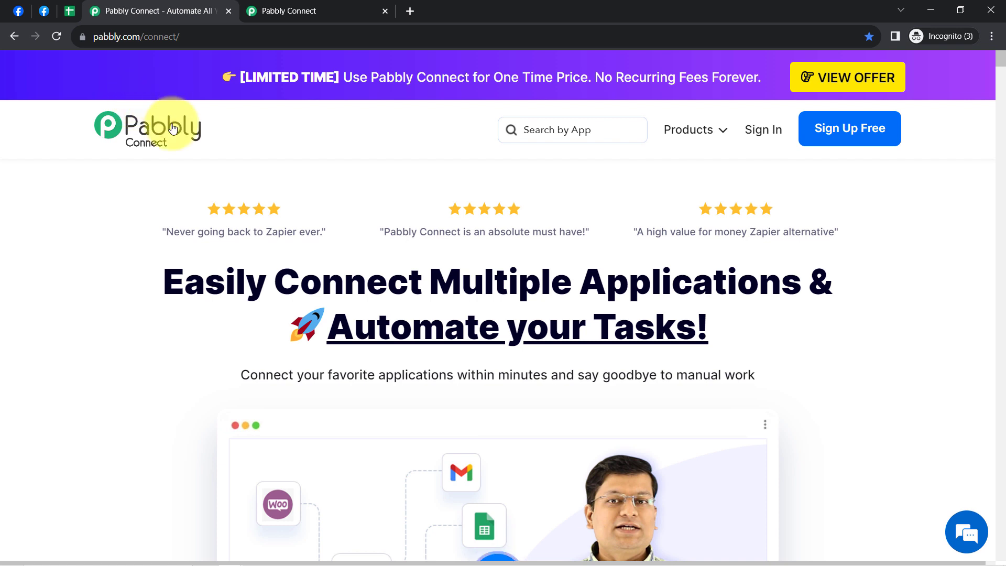
left_click_drag(114, 33, 180, 33)
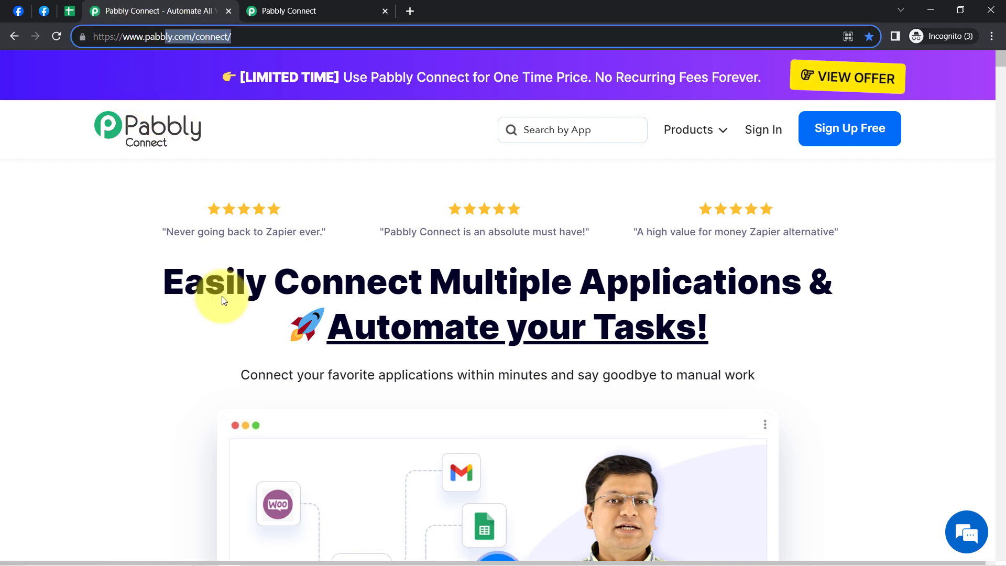
left_click_drag(184, 281, 607, 367)
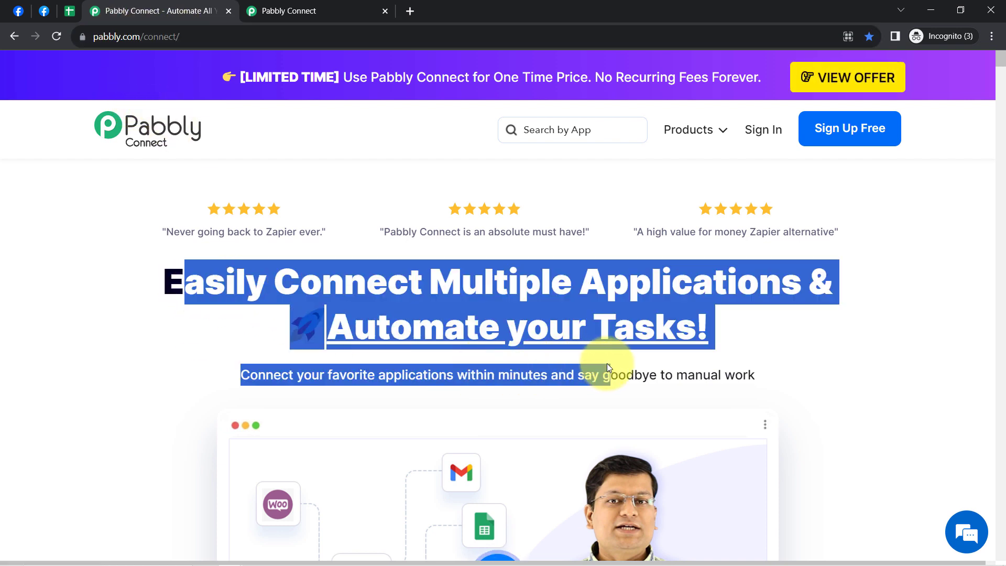
left_click(301, 6)
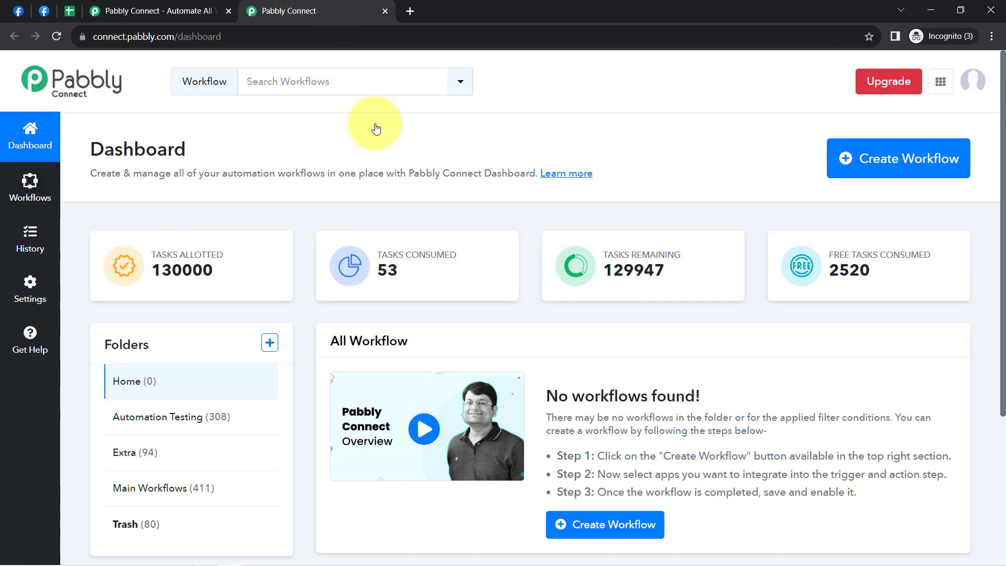
left_click(220, 7)
left_click(404, 289)
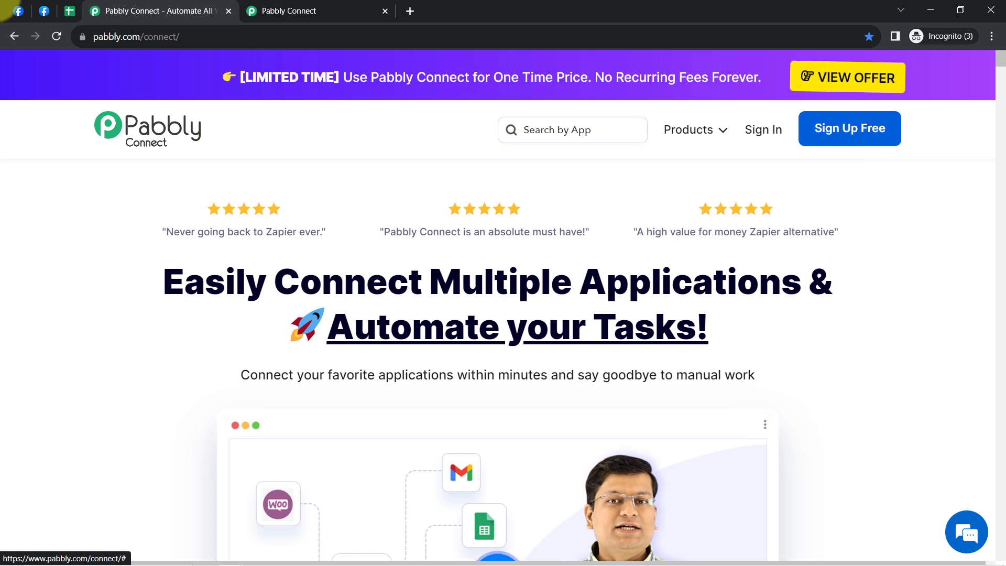
left_click(47, 12)
left_click(68, 11)
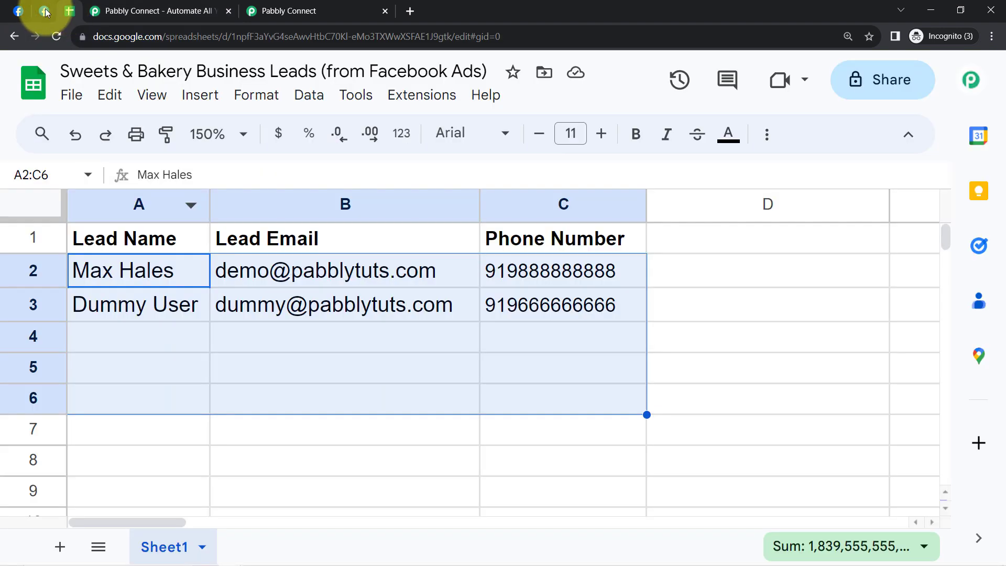
left_click(46, 11)
left_click(68, 12)
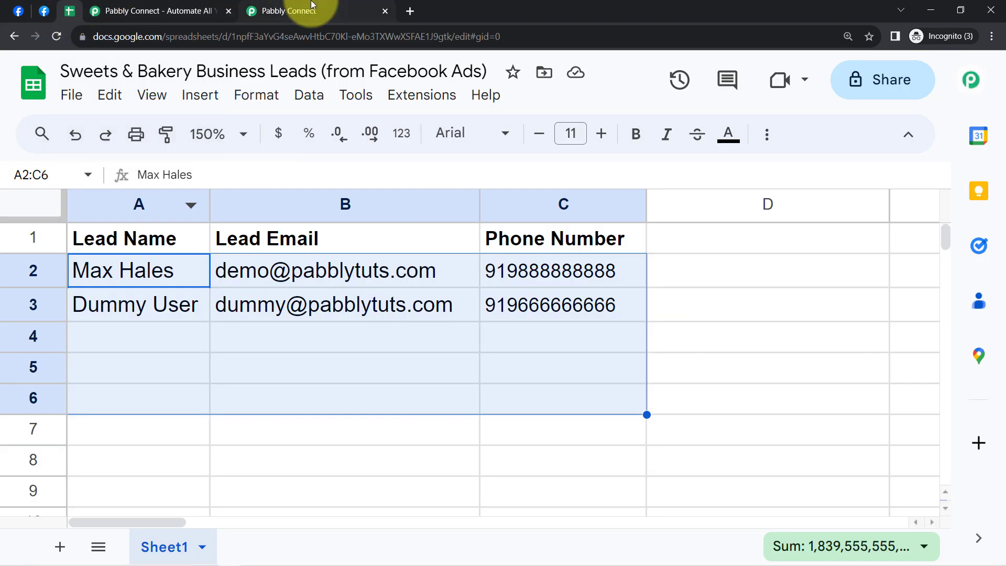
- In the Pabbly Connect dashboard, create a workflow named "Add Facebook Leads of Sweet Business to Google Sheets" in the Main Workflows folder
left_click(335, 8)
double_click(105, 150)
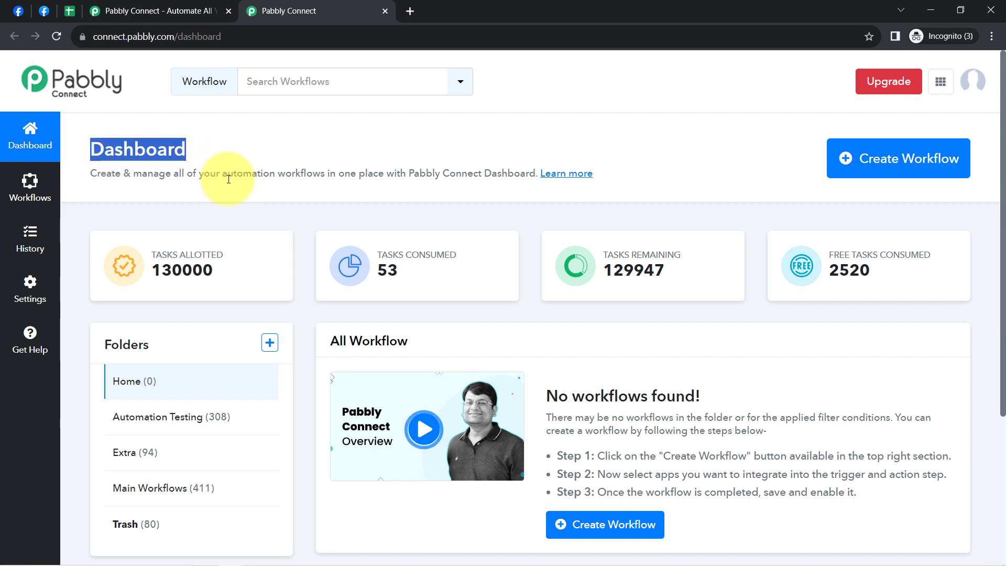
left_click(868, 163)
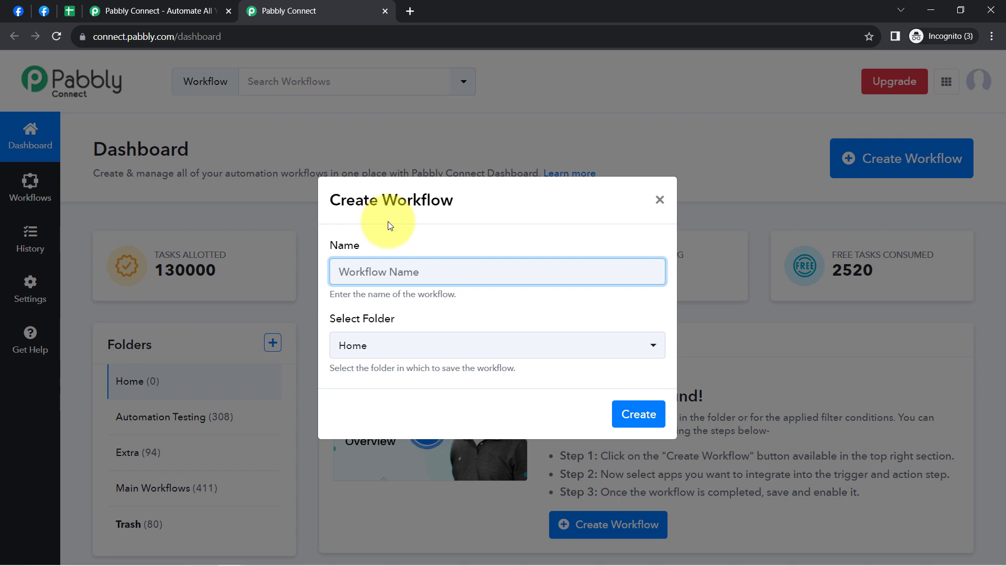
type("Add Facebook Leads of Sweet Business to Google Sheets")
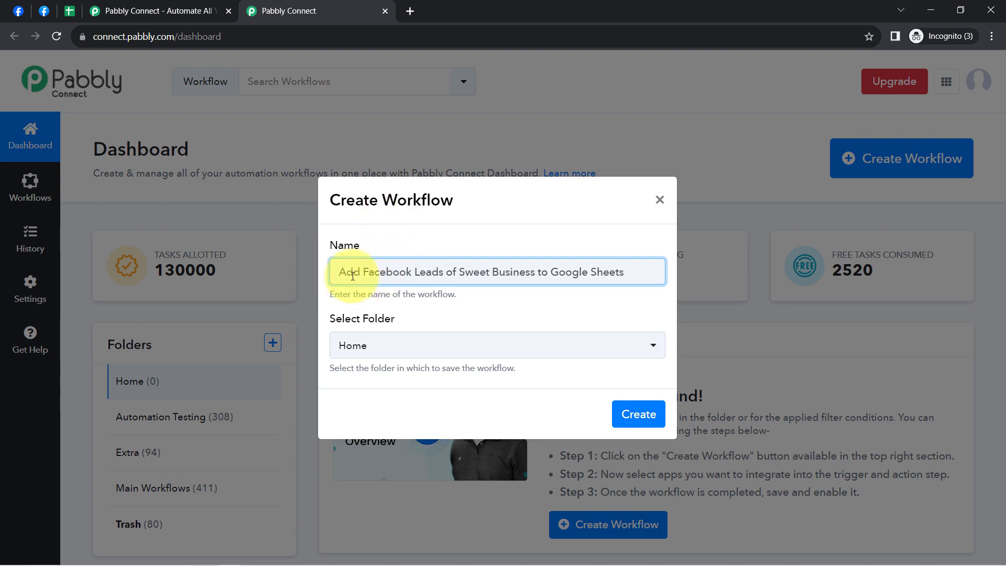
left_click_drag(391, 280, 506, 273)
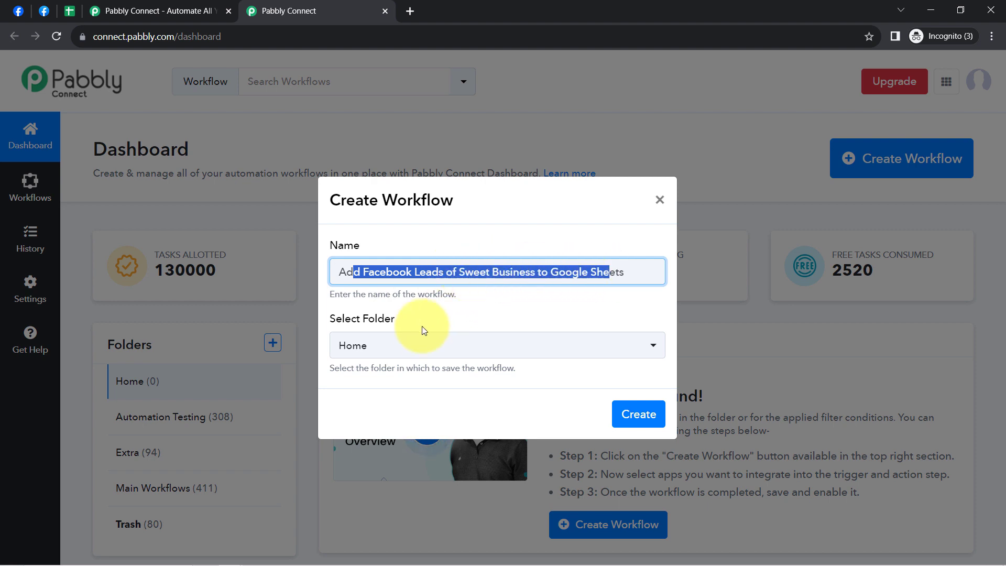
left_click(389, 350)
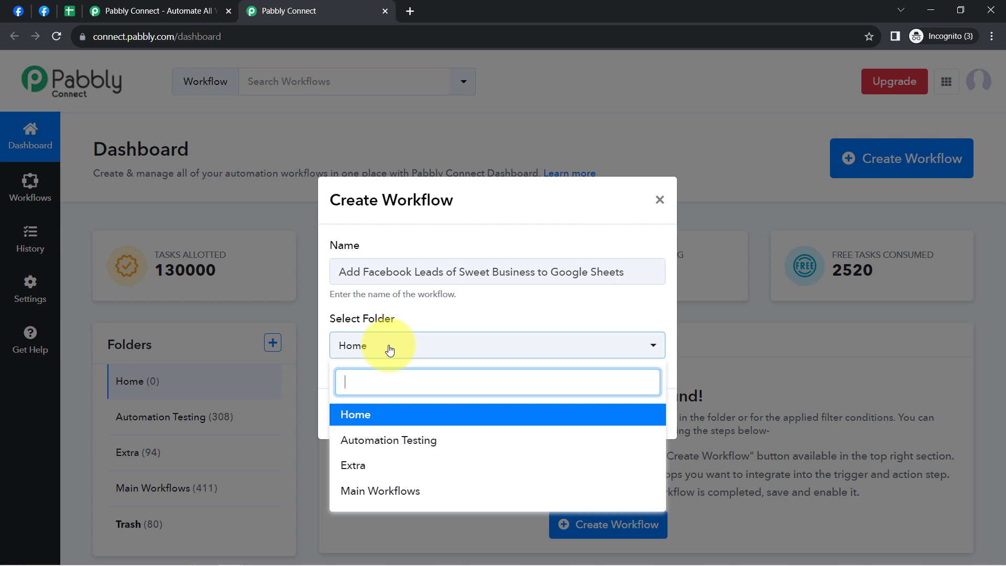
left_click(356, 493)
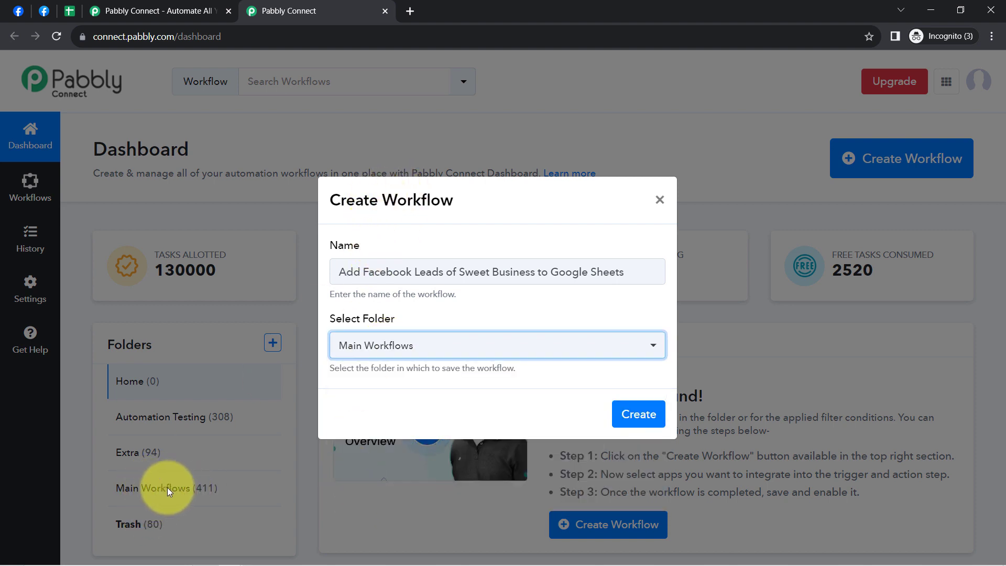
left_click(635, 418)
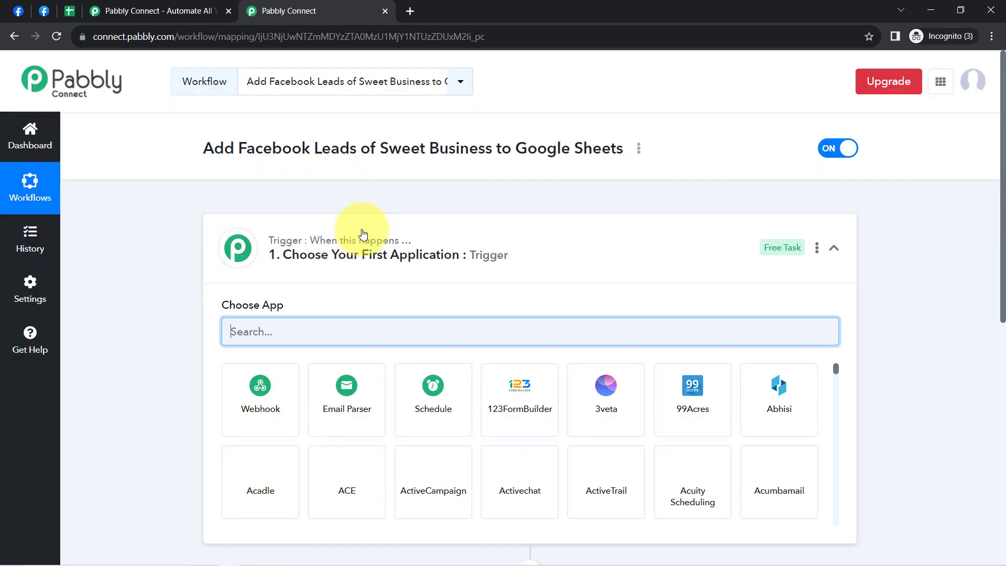
- Search for "Facebook" among the trigger applications and choose Facebook Lead Ads as the workflow's trigger app
left_click(363, 233)
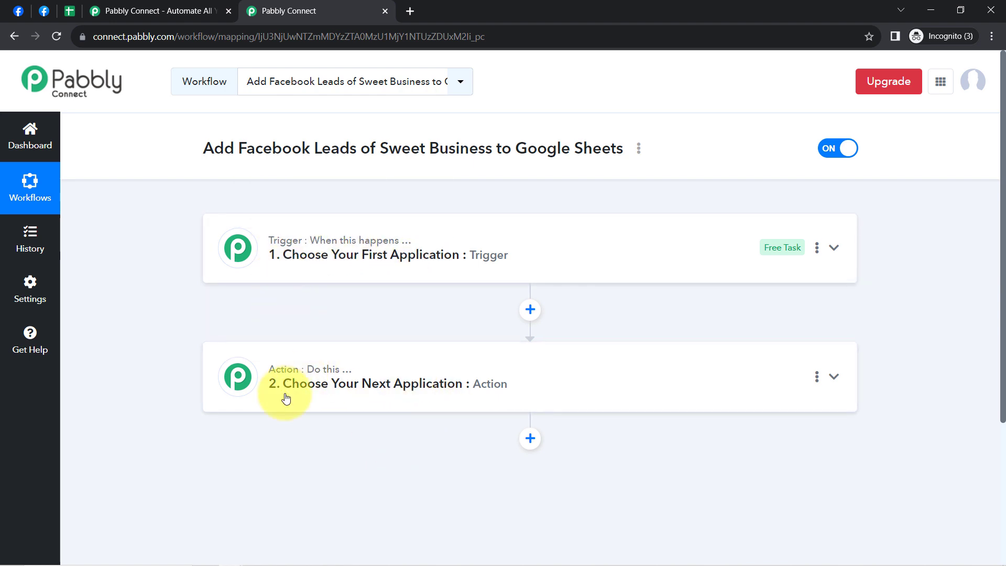
left_click(292, 260)
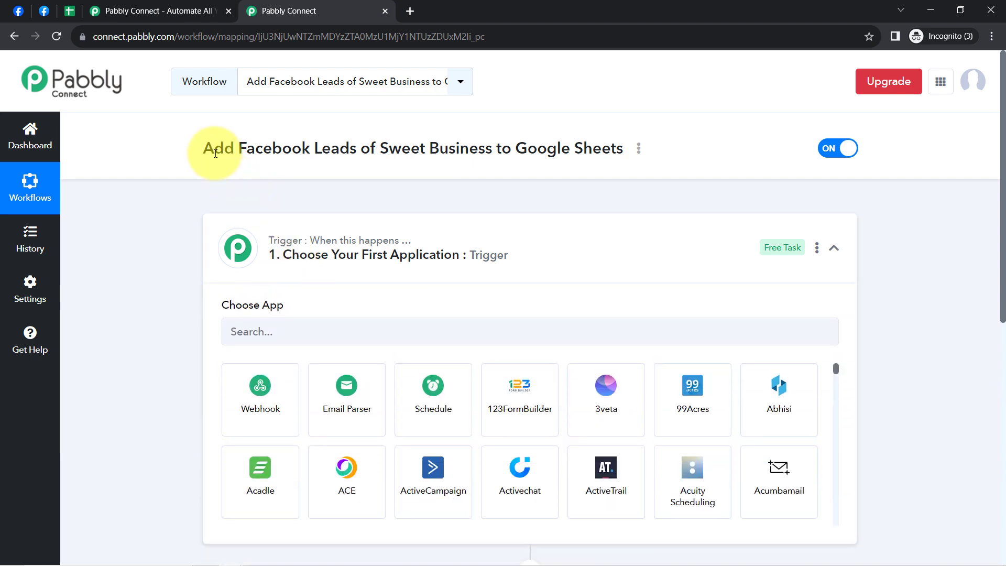
left_click_drag(214, 149, 521, 146)
double_click(262, 149)
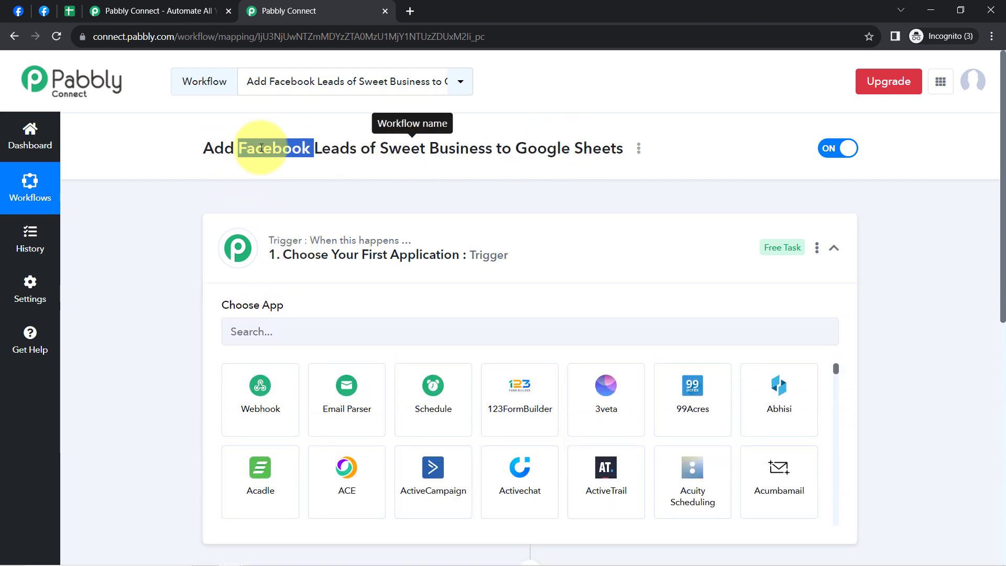
key("ctrl+c")
left_click(231, 332)
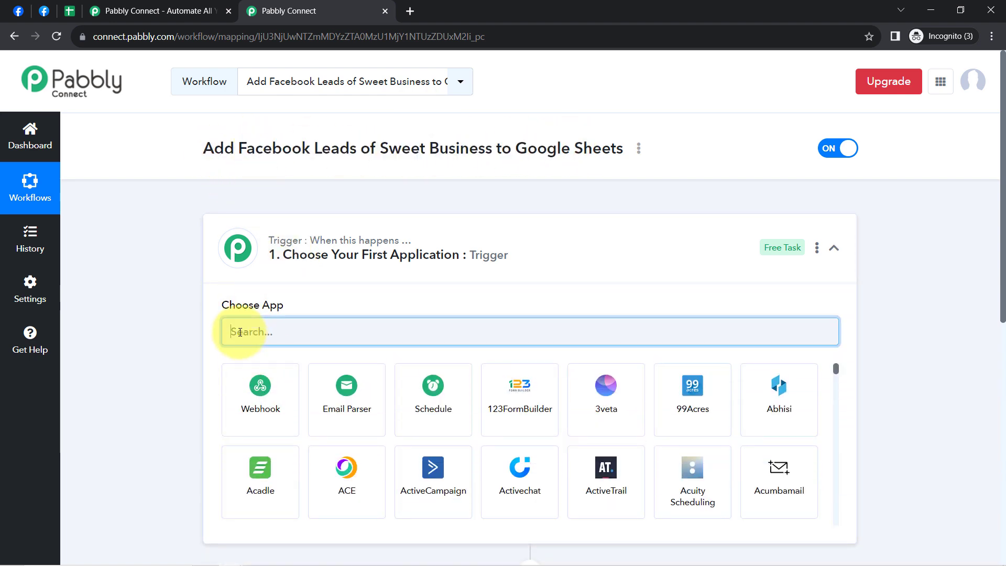
key("ctrl+v")
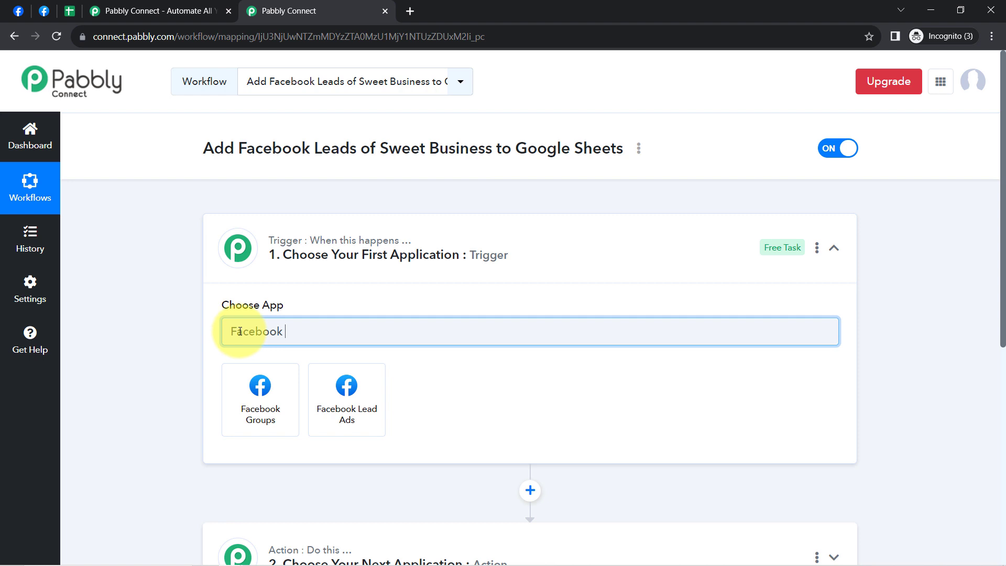
left_click(340, 414)
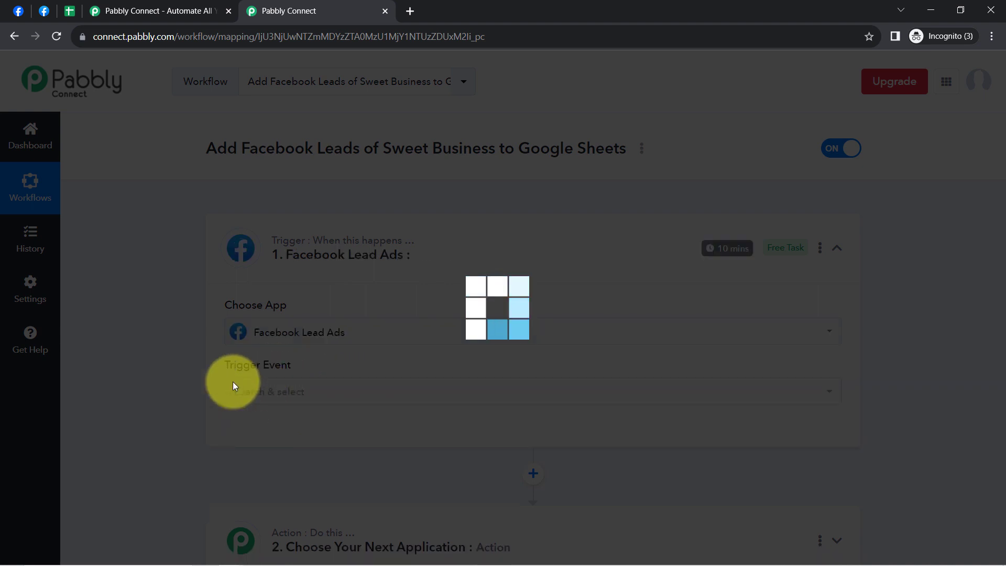
- Search for "shee" among the action applications and choose Google Sheets as the workflow's action app
scroll(180, 415, "down", 4)
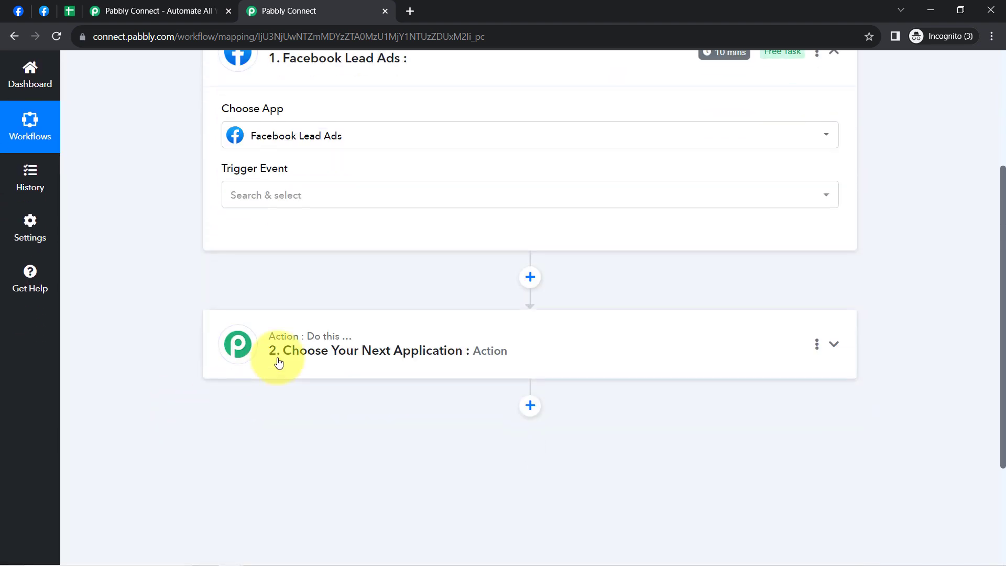
left_click(276, 362)
left_click(249, 433)
type("s")
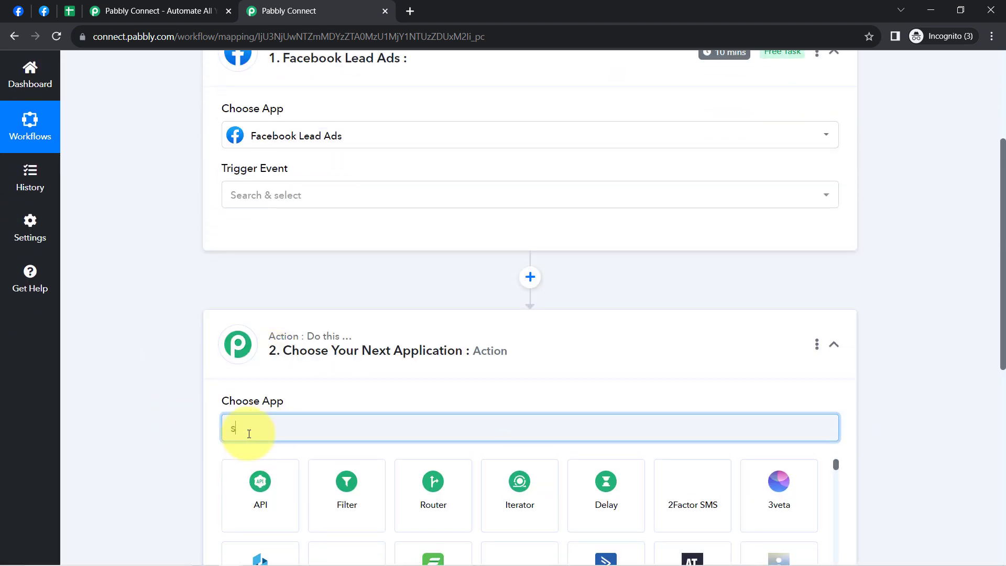
type("hee")
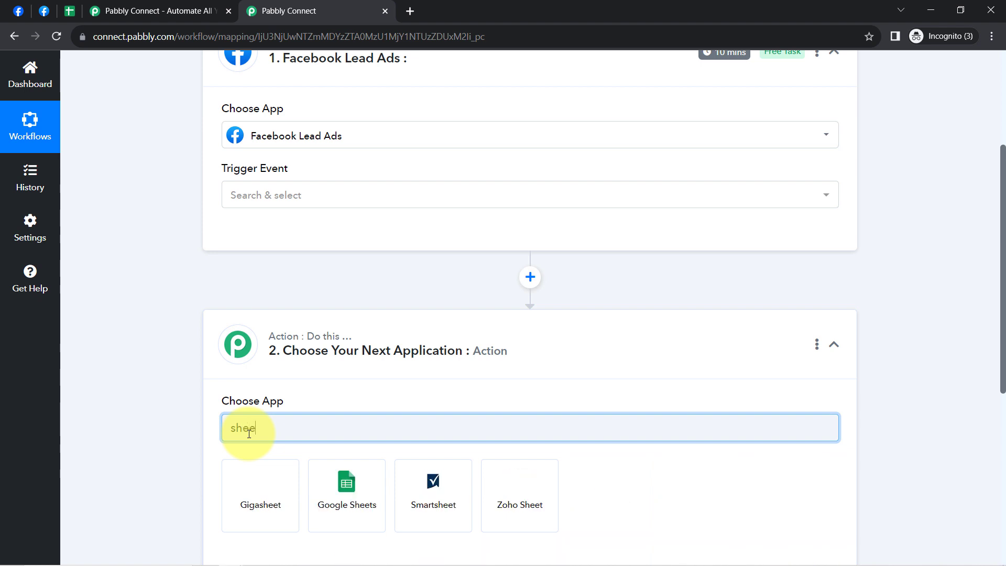
left_click(351, 493)
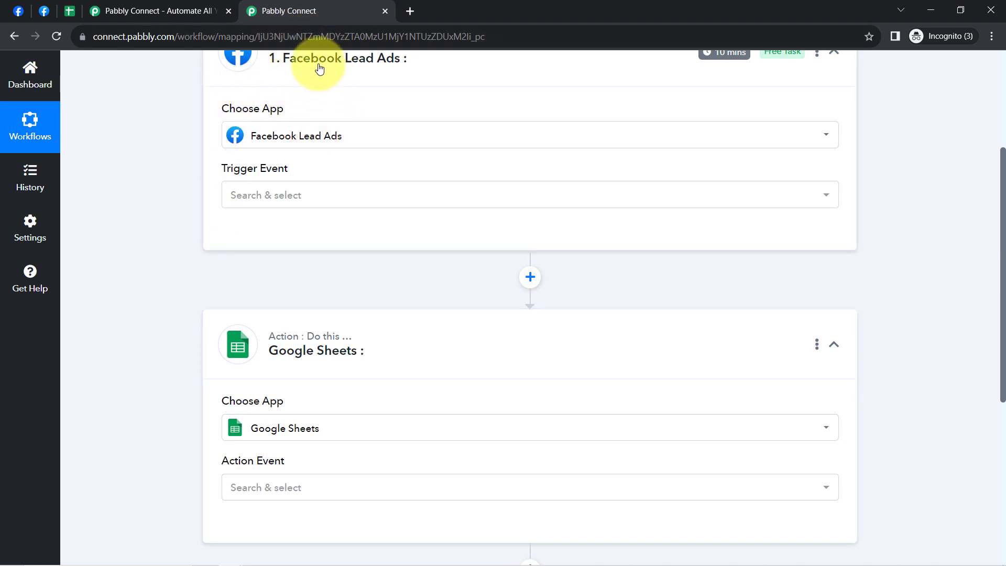
- Set the Facebook Lead Ads trigger event to New Lead (Instant)
left_click_drag(1004, 230, 996, 113)
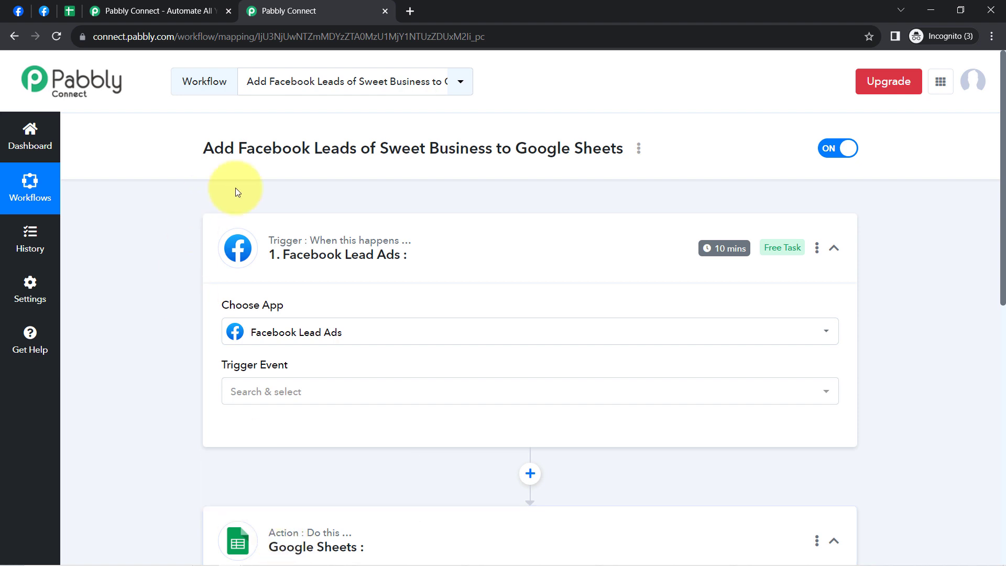
mouse_move(313, 269)
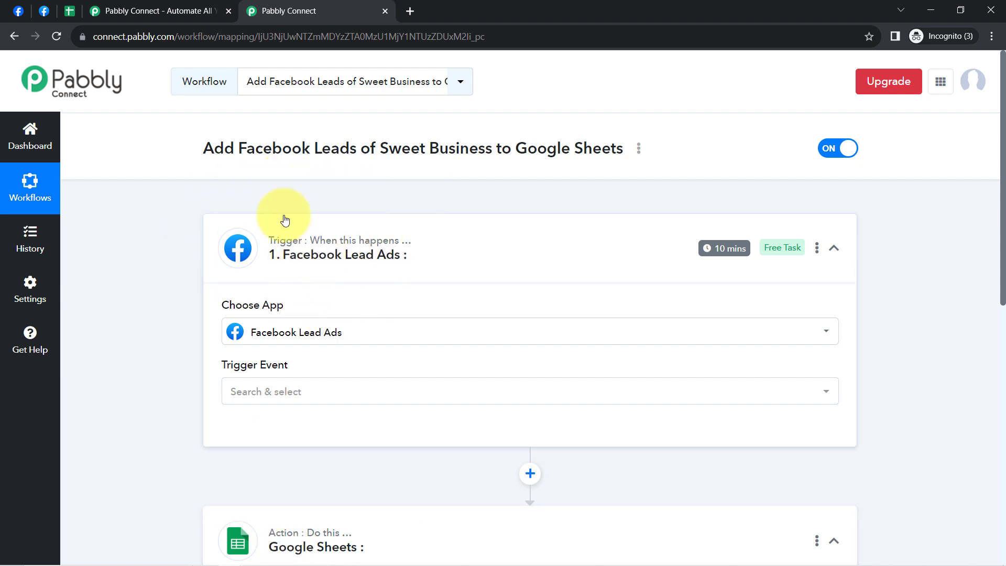
left_click(269, 391)
left_click(245, 466)
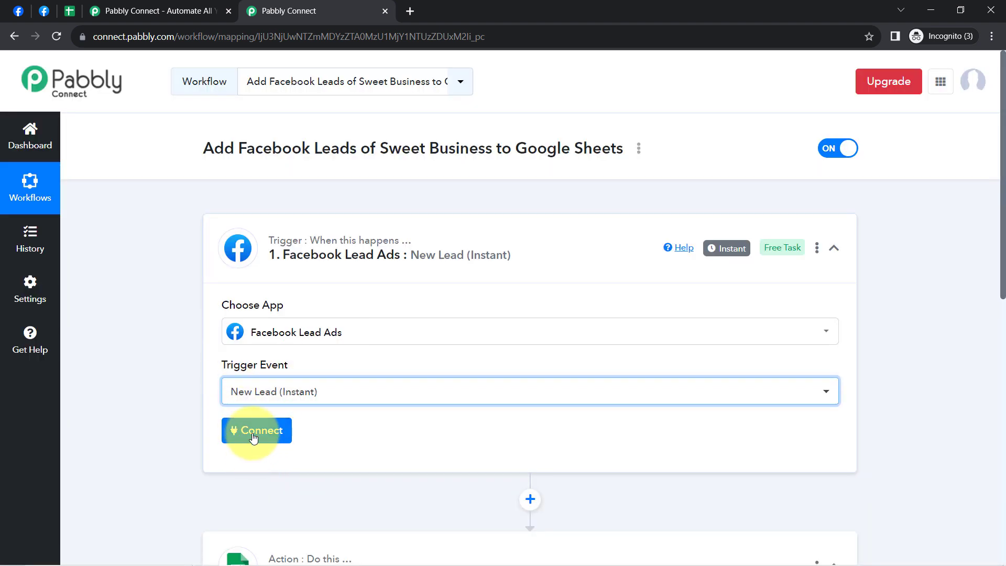
- Add a new Facebook Lead Ads connection to the trigger and authorize it by continuing with the Facebook account
left_click(251, 430)
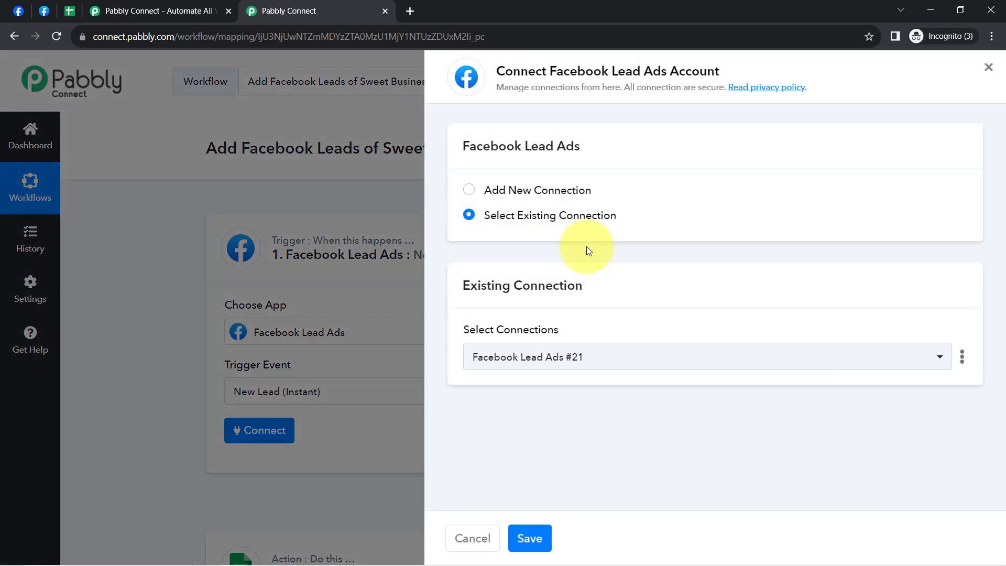
left_click(541, 191)
left_click(567, 341)
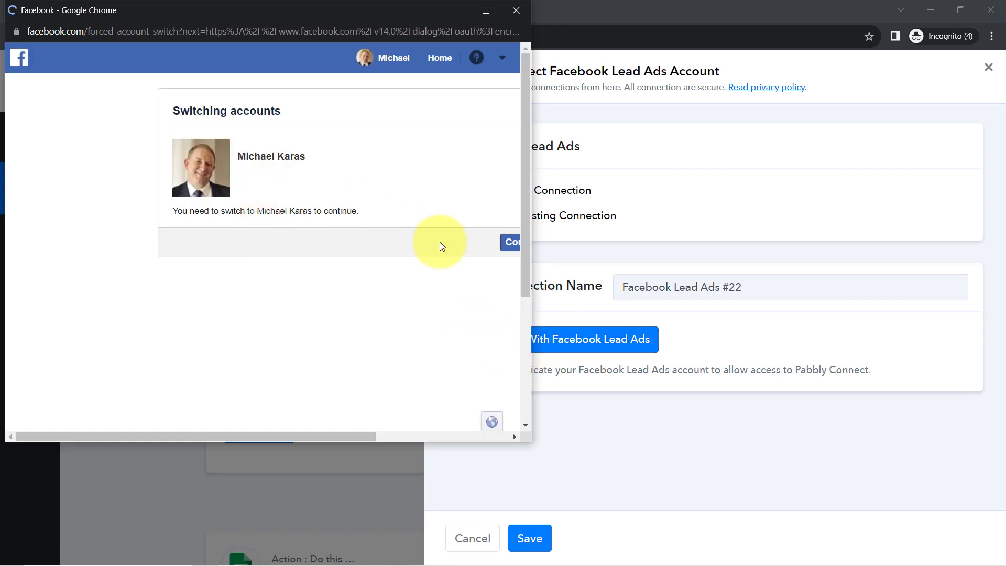
left_click(526, 242)
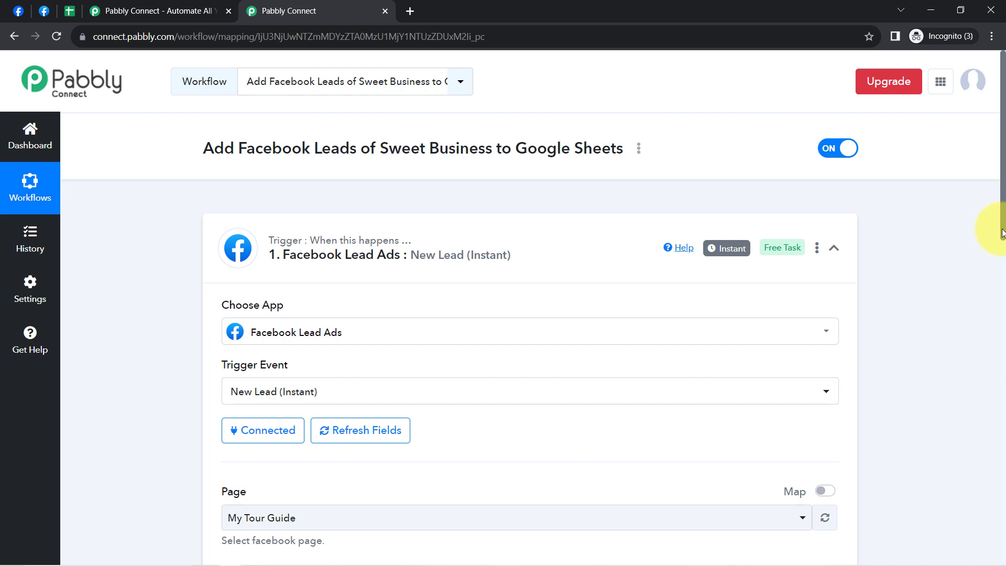
- Review the trigger's Page options and compare them with the pages managed by the connected Facebook account
left_click_drag(1002, 233, 996, 289)
scroll(994, 313, "down", 1)
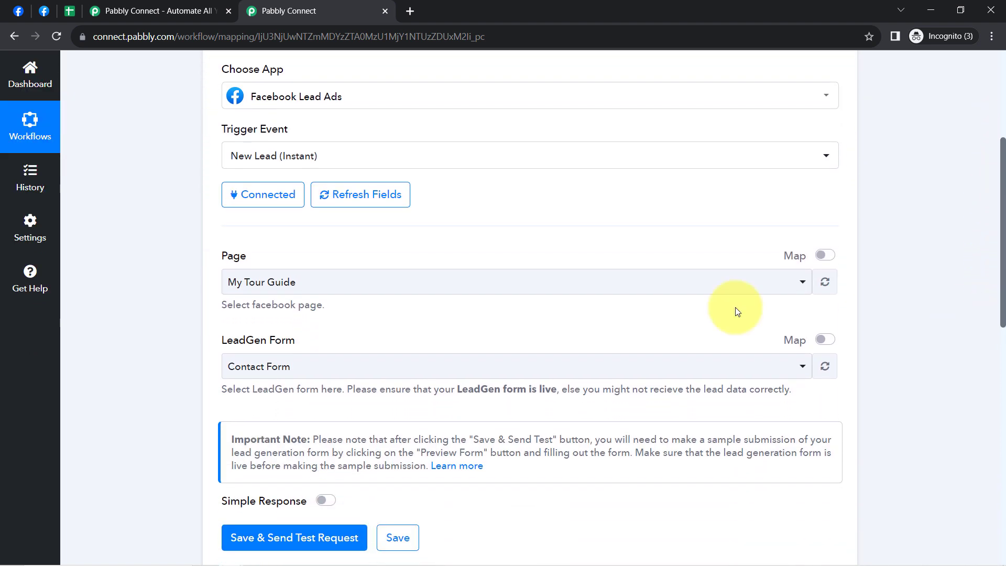
left_click_drag(223, 257, 269, 262)
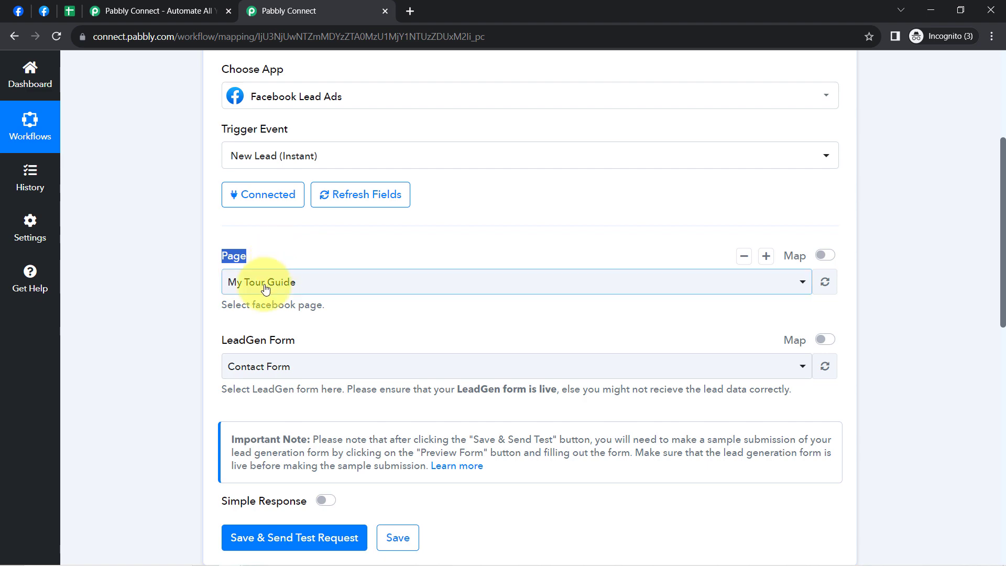
left_click(262, 282)
left_click(18, 10)
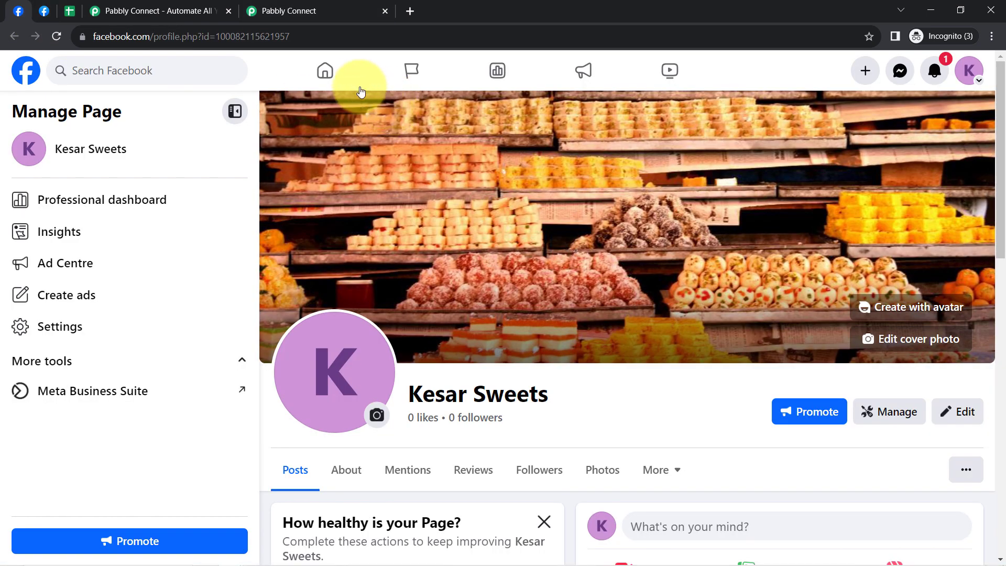
right_click(441, 86)
key("Escape")
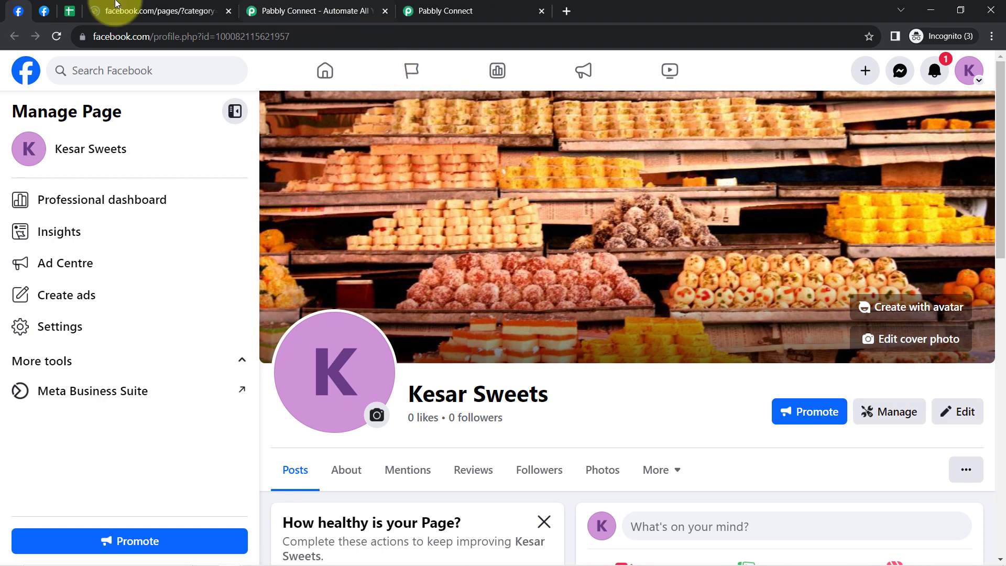
right_click(411, 68)
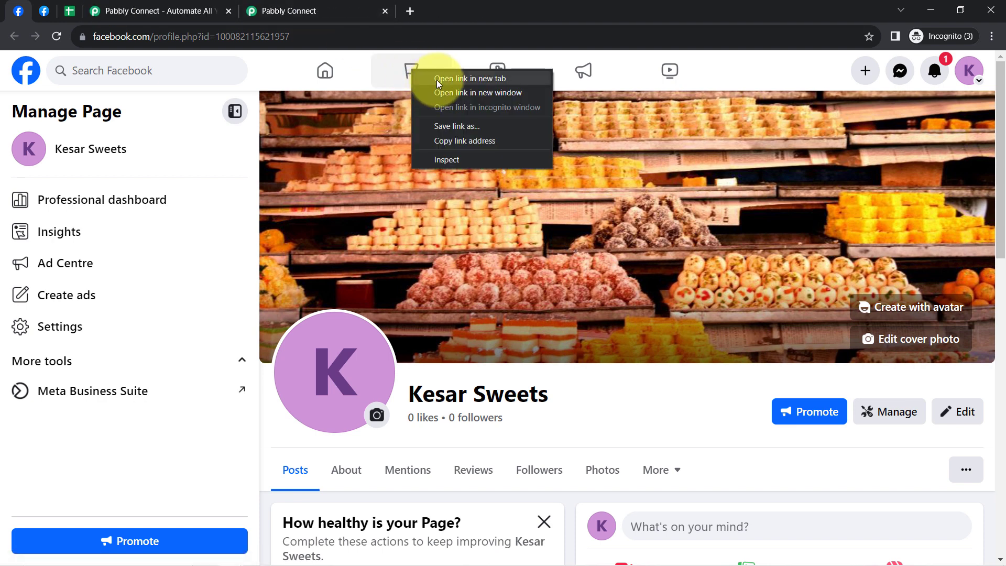
left_click(436, 80)
left_click(164, 8)
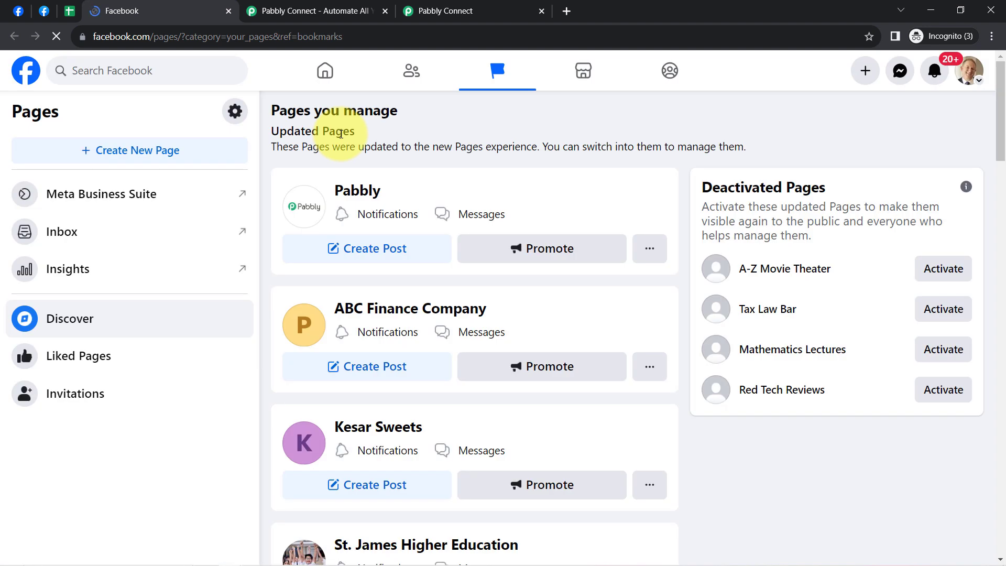
scroll(348, 281, "down", 20)
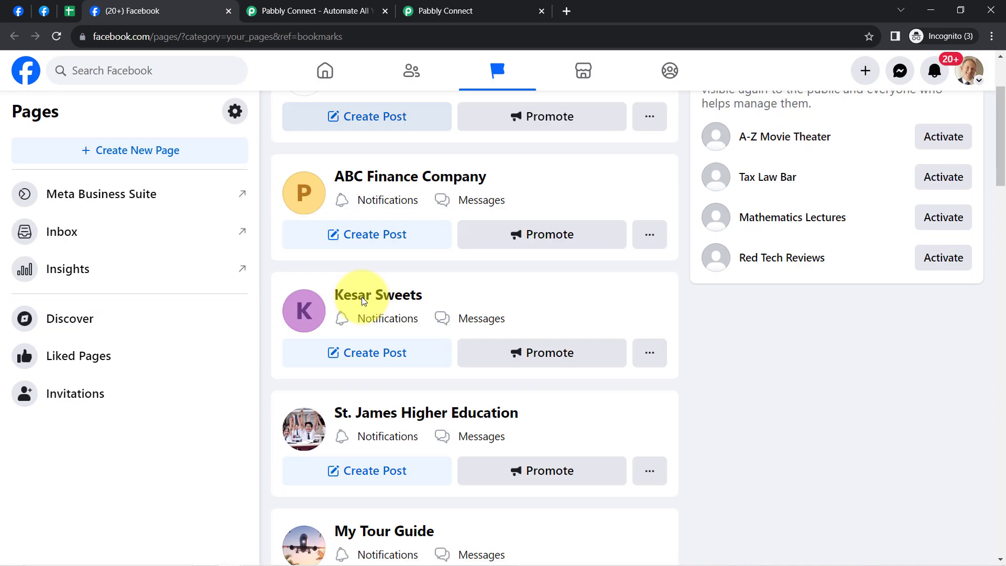
scroll(421, 419, "down", 10)
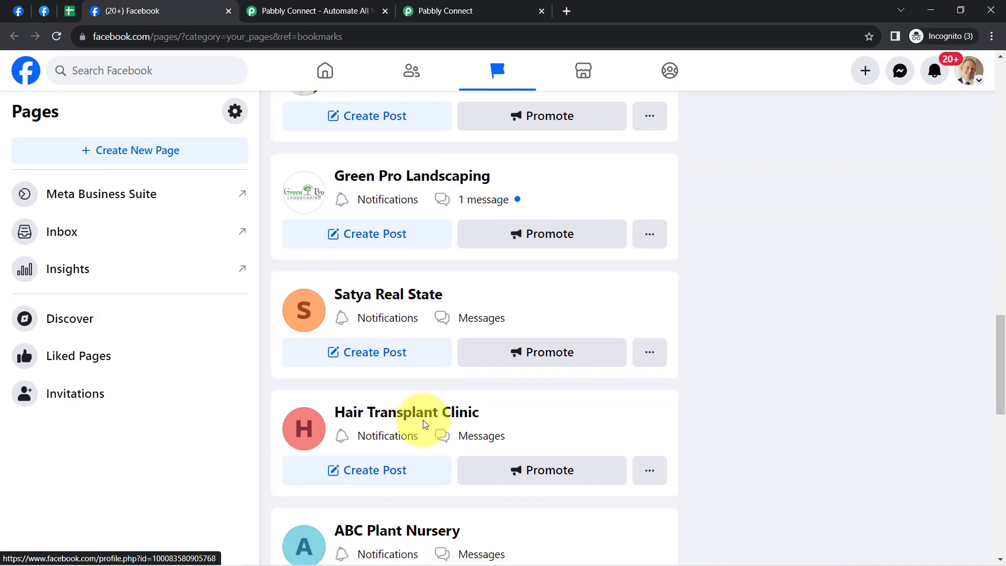
left_click(228, 14)
left_click(289, 10)
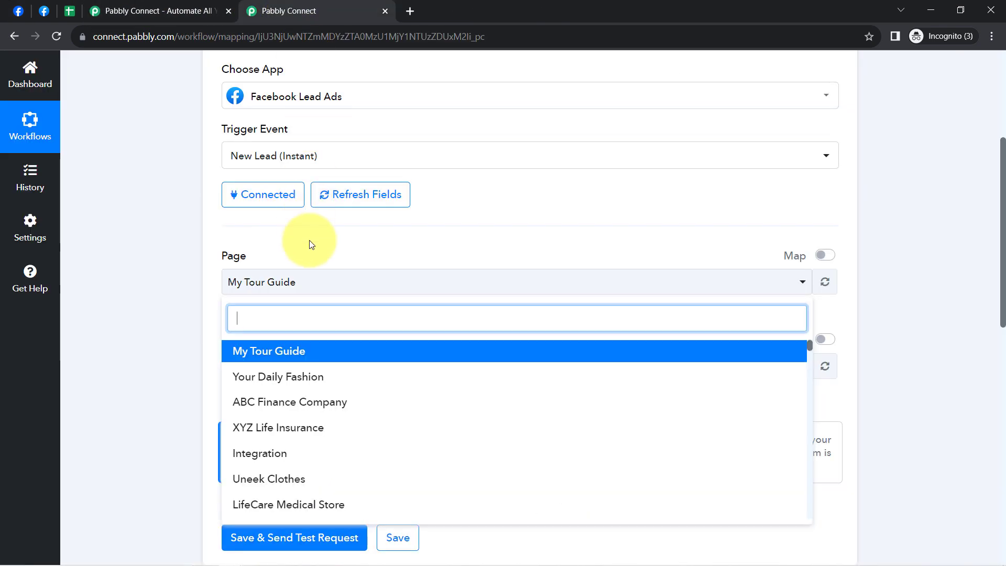
left_click(180, 292)
scroll(167, 234, "up", 2)
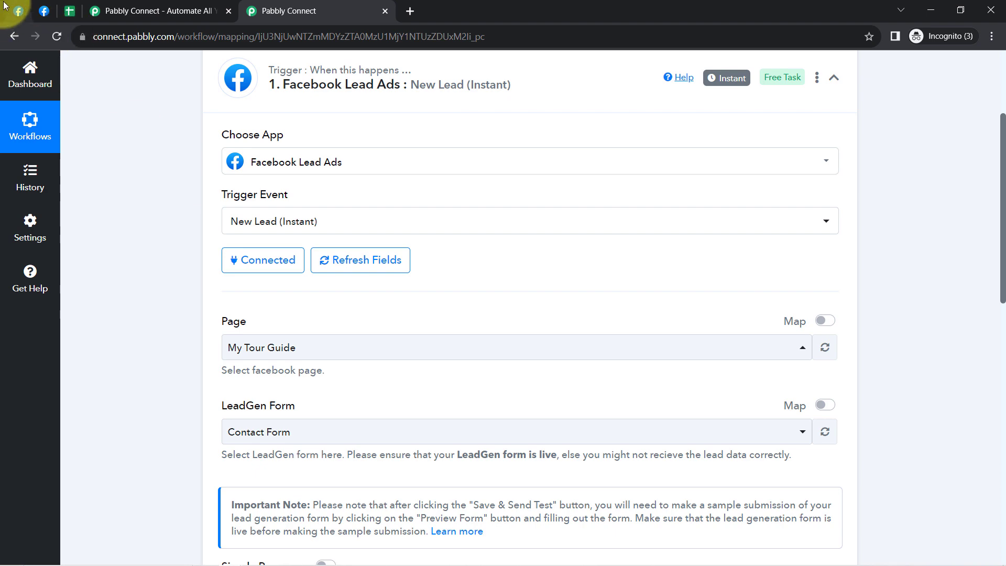
- Check the business page's name on Facebook and set the trigger's Page to Kesar Sweets, keeping Sweets Brochure Form as the LeadGen Form
left_click(17, 11)
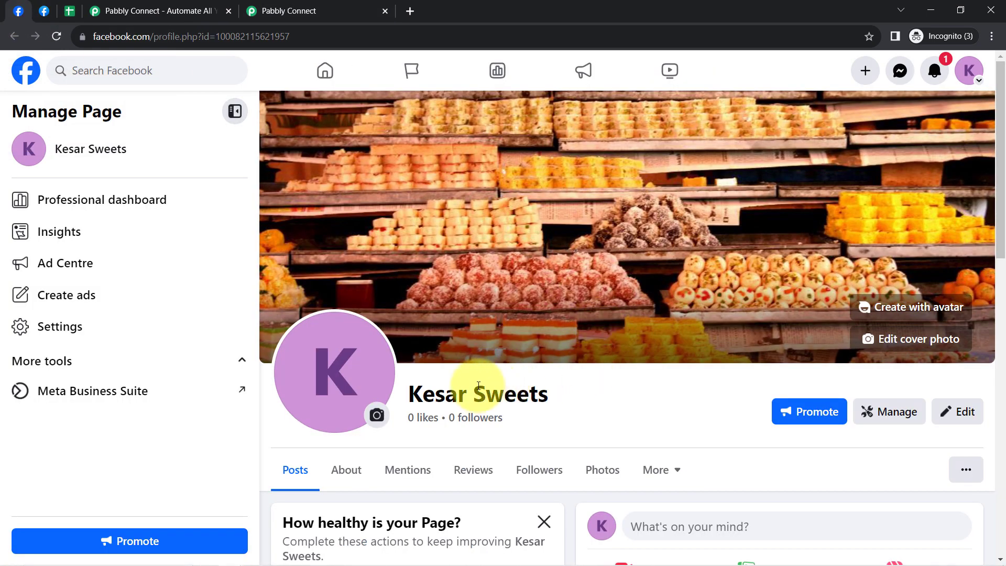
mouse_move(440, 396)
left_mouse_down()
mouse_move(554, 396)
mouse_move(420, 402)
left_mouse_up()
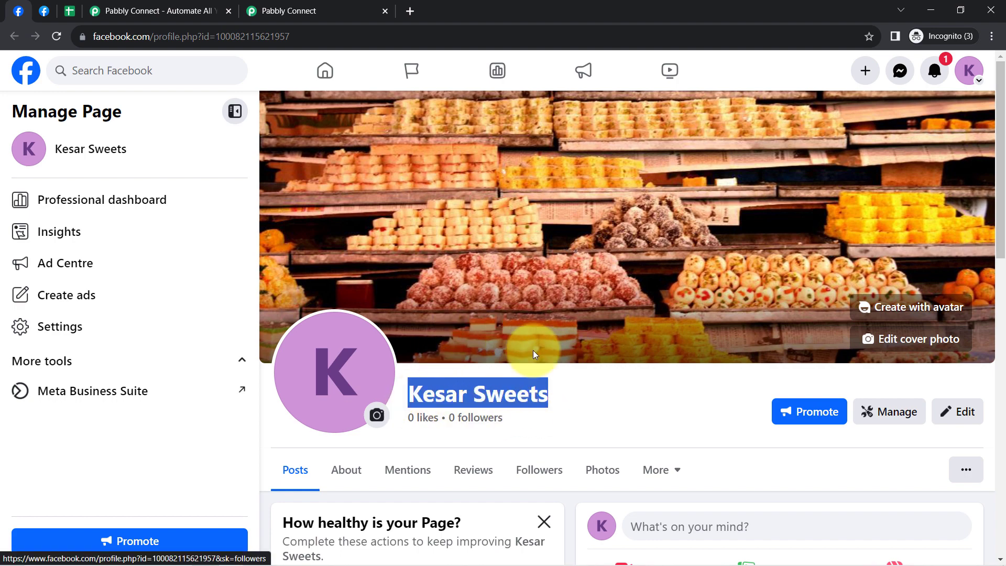
left_click(297, 7)
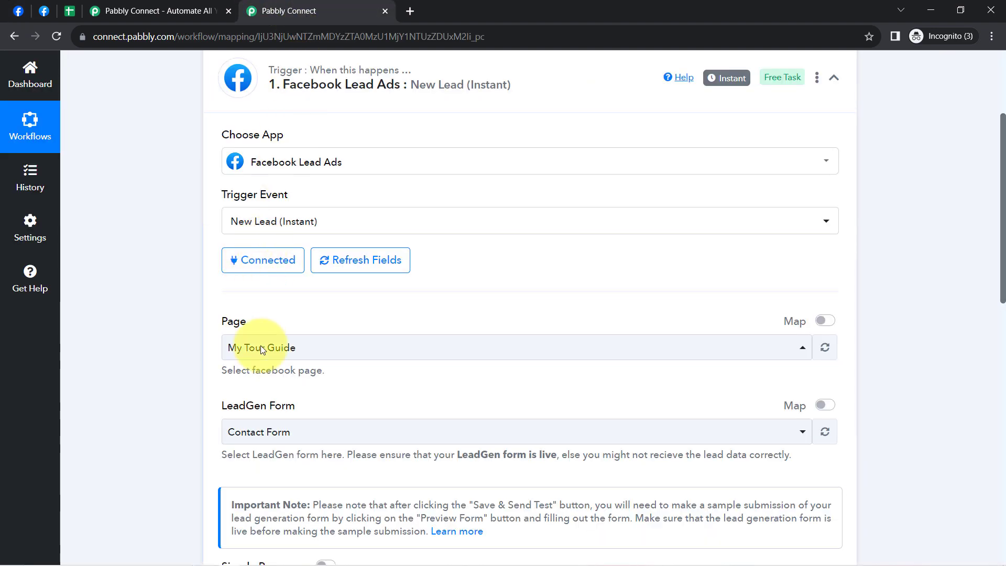
left_click(255, 361)
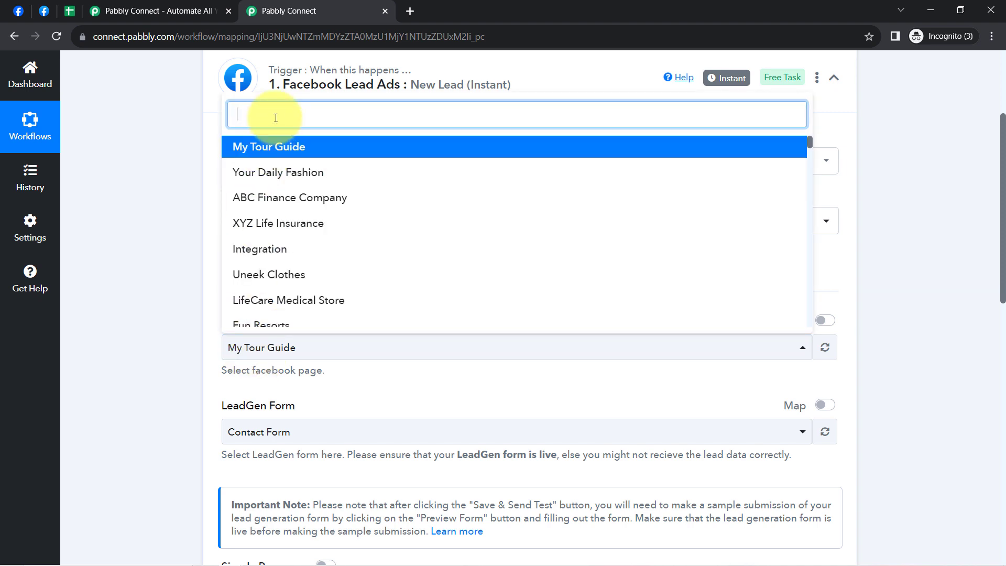
type("swee")
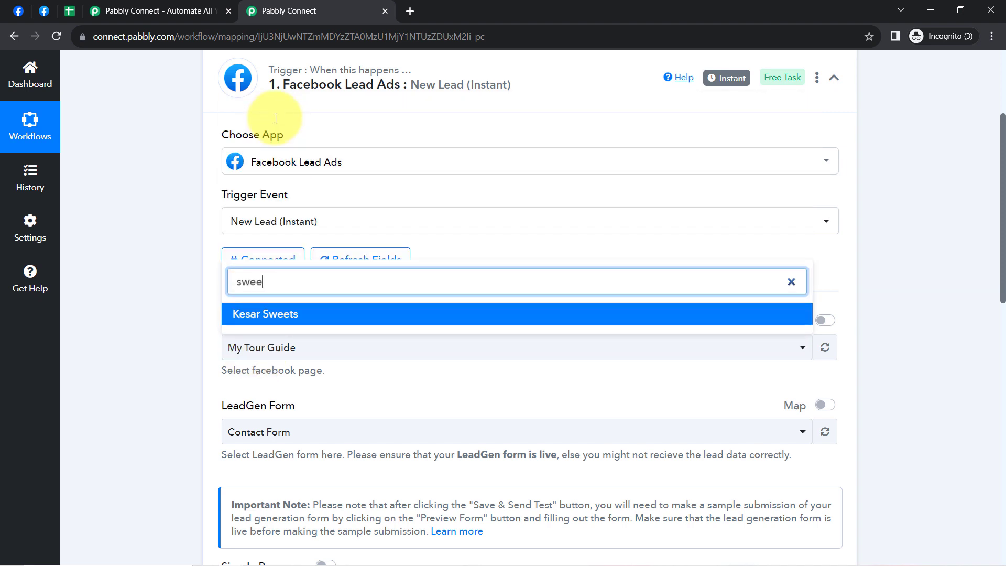
left_click(242, 317)
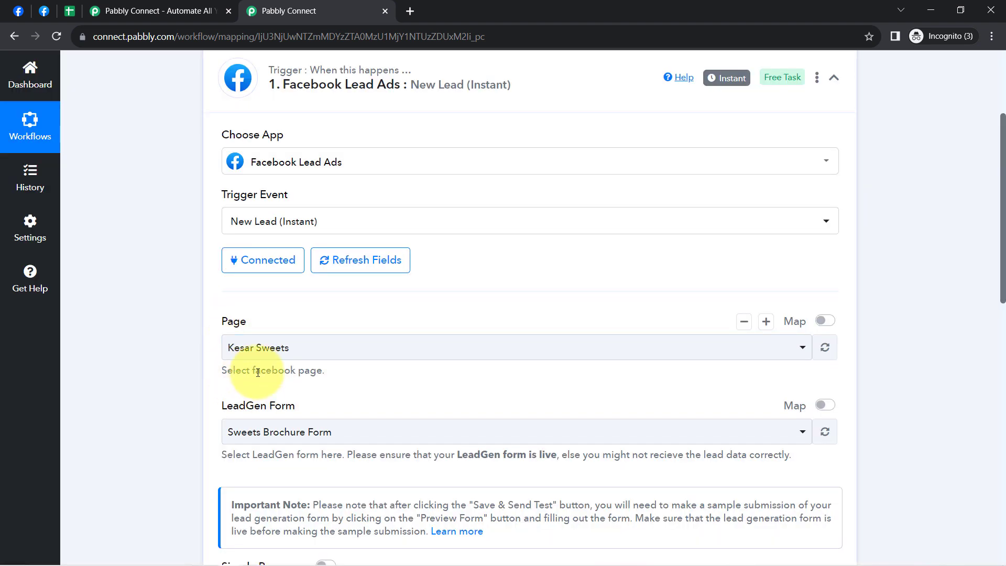
left_click(267, 429)
left_click(208, 393)
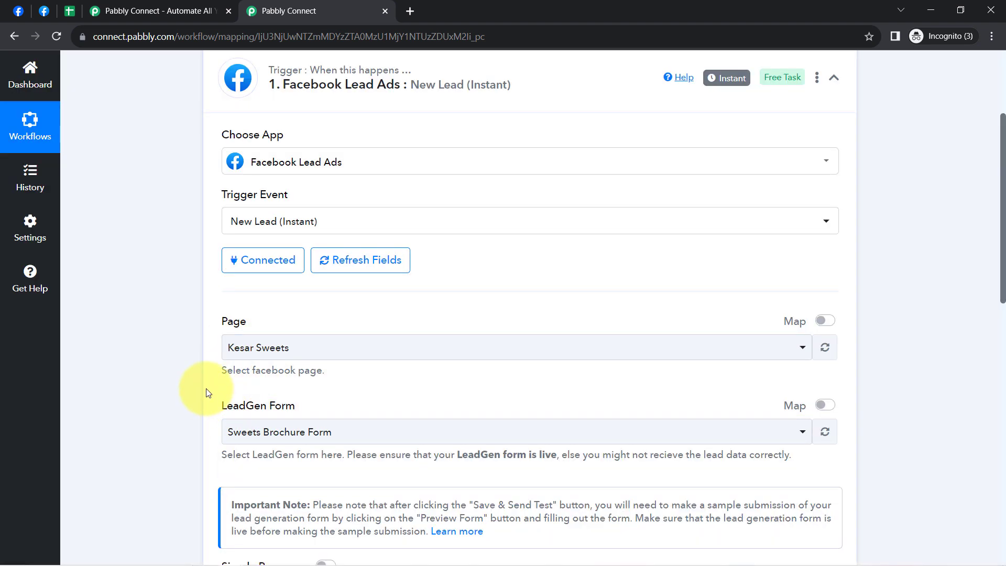
- From the Kesar Sweets Facebook page, go to Meta Business Suite and open its Instant Forms list
scroll(208, 393, "down", 2)
left_click(19, 10)
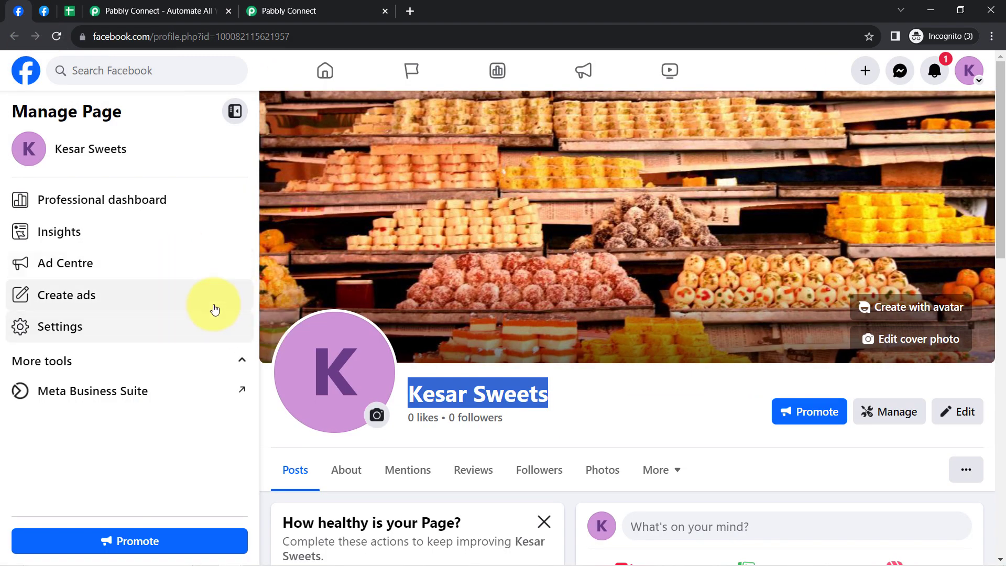
left_click(130, 392)
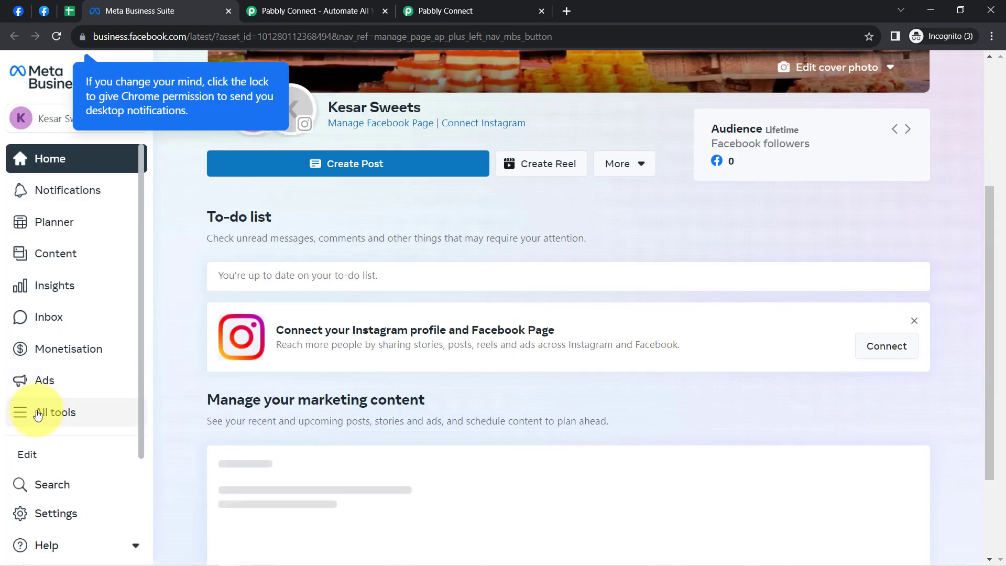
left_click(38, 415)
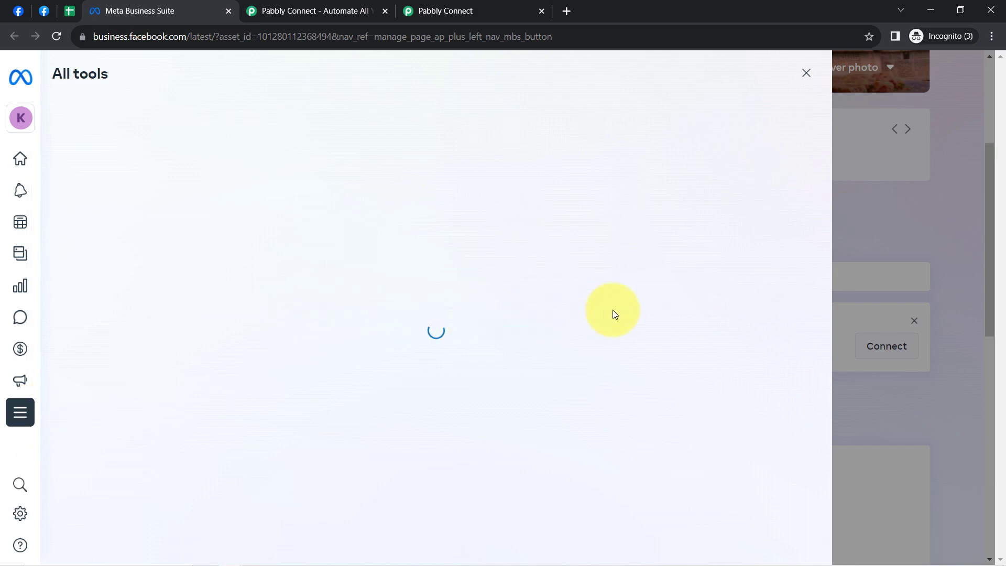
scroll(606, 446, "down", 3)
scroll(605, 456, "down", 4)
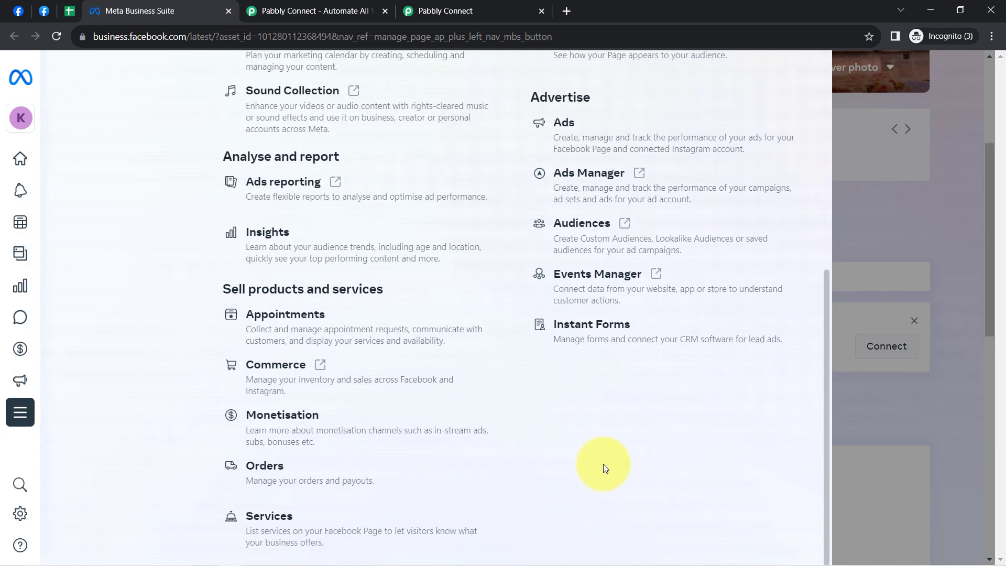
left_click(601, 325)
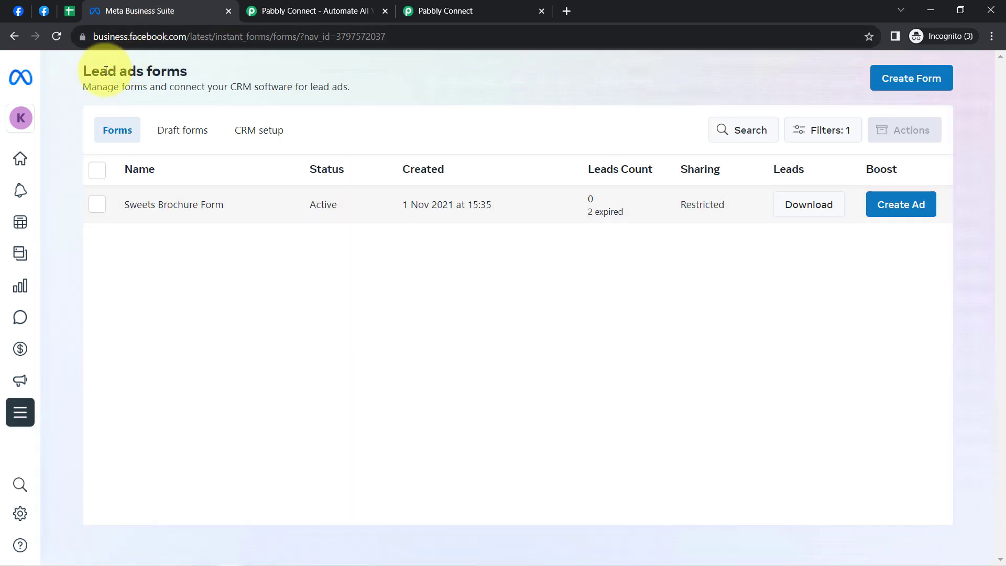
- Open the Sweets Brochure Form's details and examine its preview from the intro through to the contact information page
left_click_drag(100, 70, 150, 71)
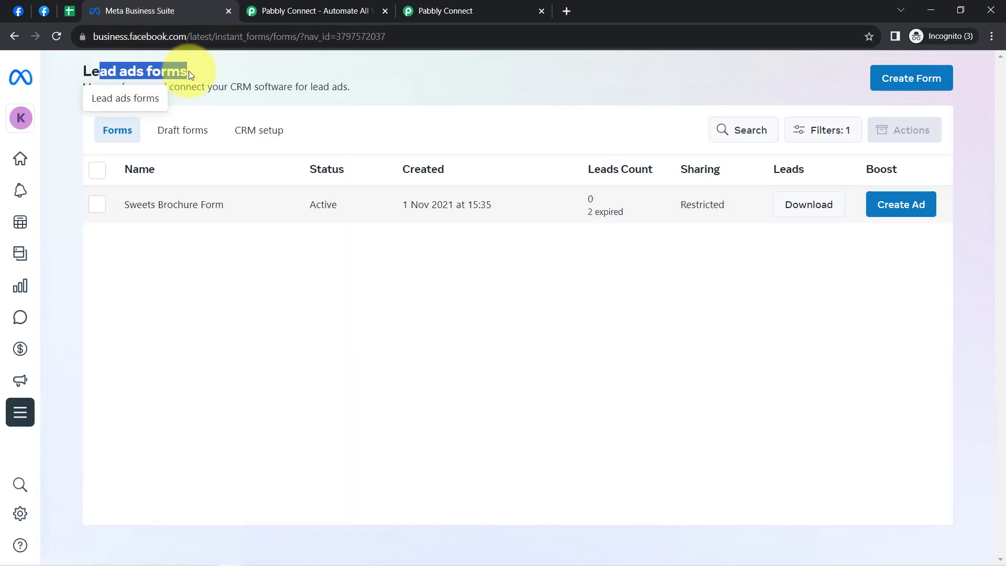
left_click(170, 210)
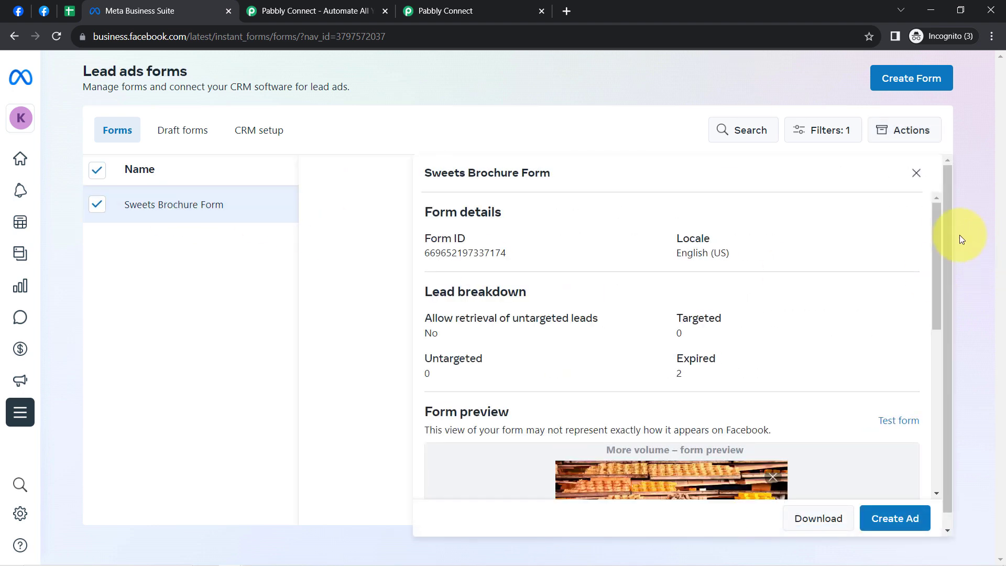
left_click_drag(940, 230, 870, 348)
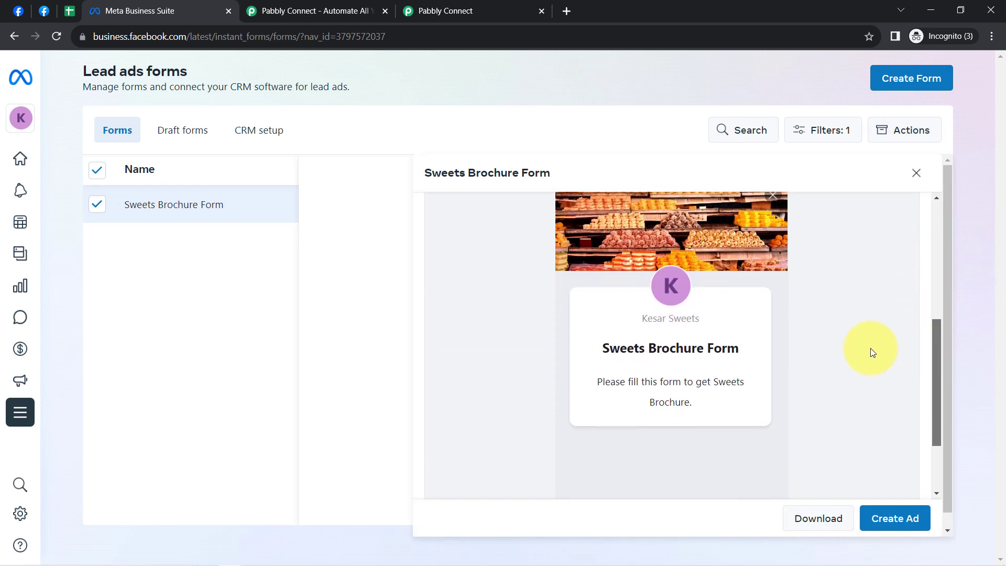
left_click_drag(627, 350, 683, 350)
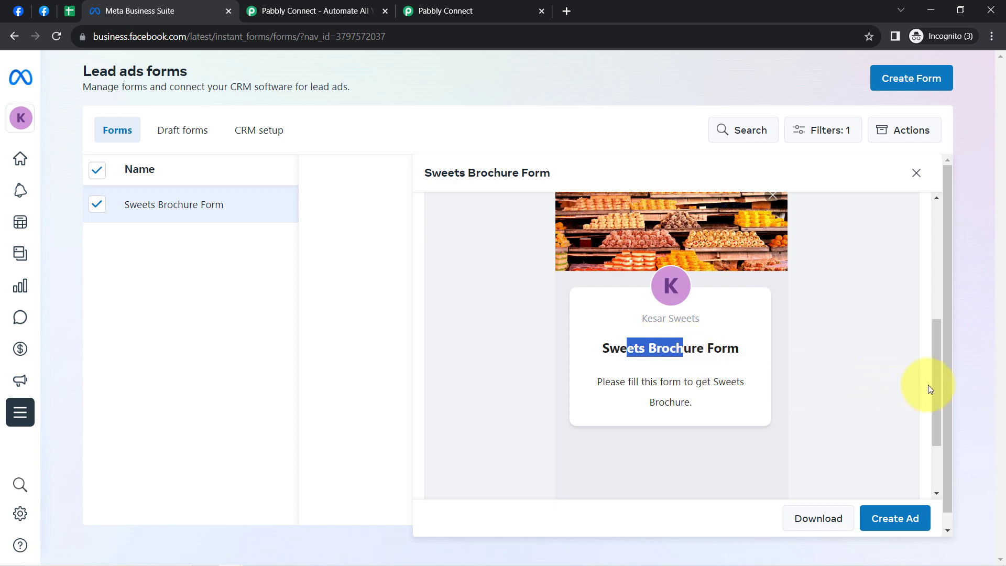
left_click_drag(937, 393, 927, 465)
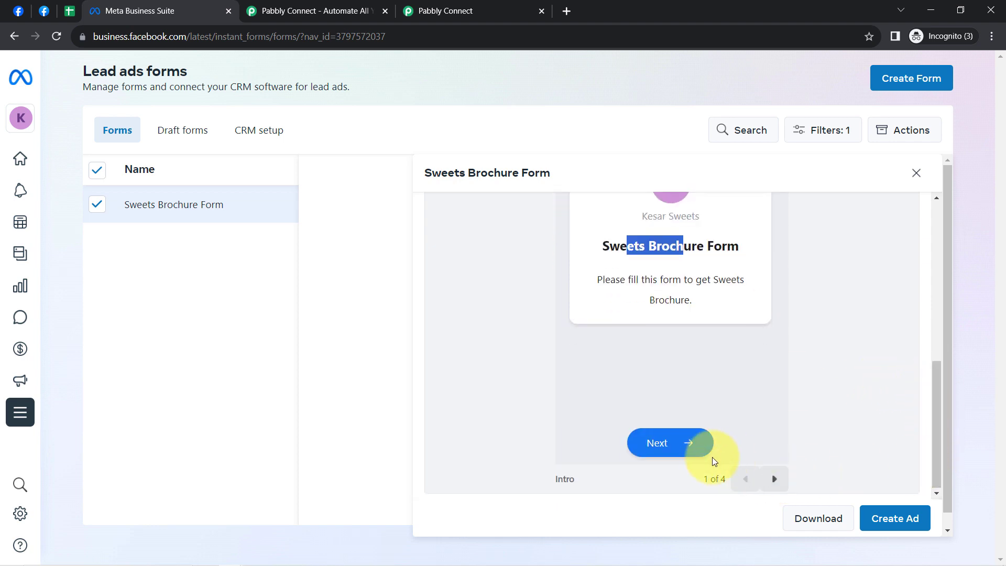
left_click(775, 482)
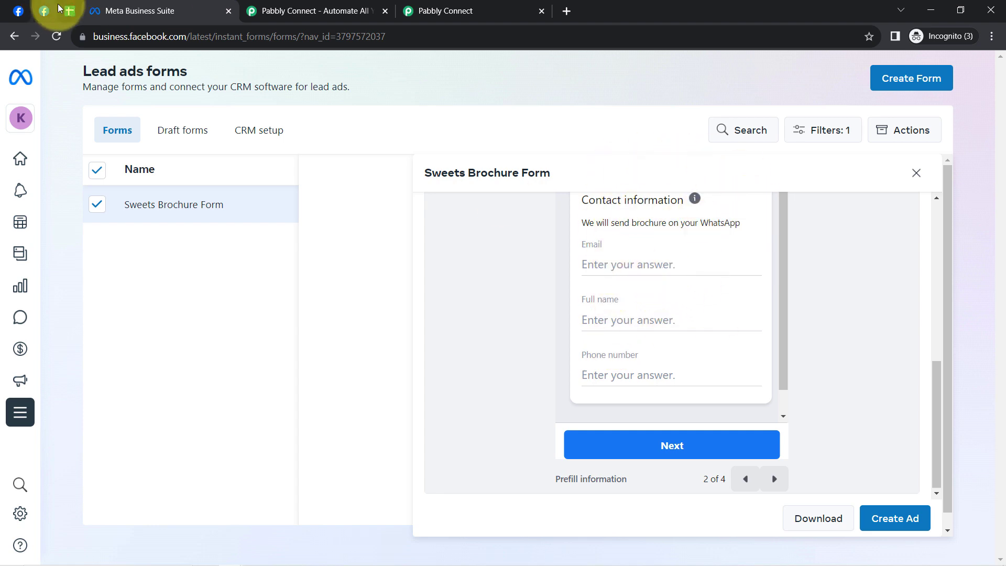
- Compare the form's contact fields with the leads spreadsheet's columns, view the privacy review page, and close Meta Business Suite
left_click(69, 10)
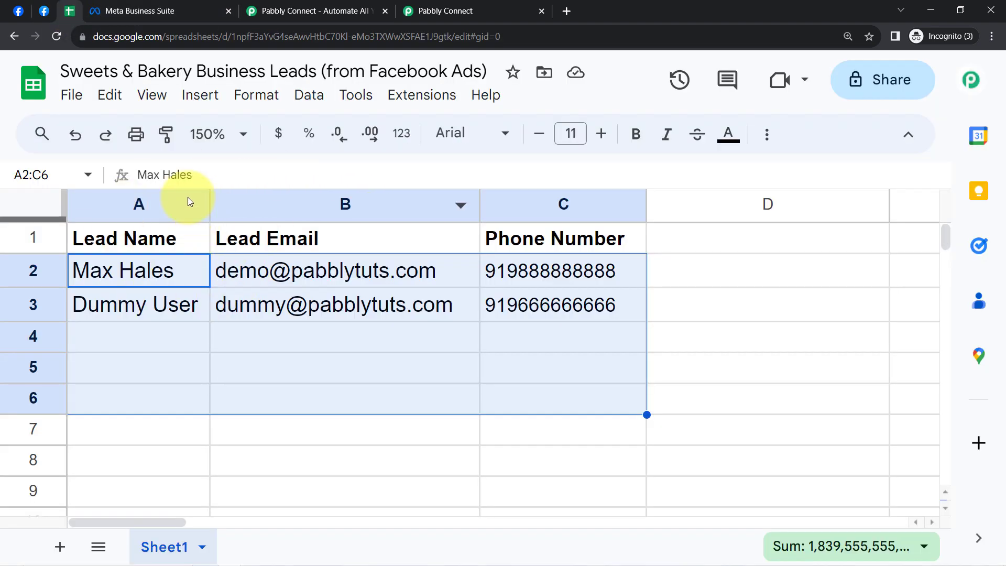
left_click(152, 10)
left_click(775, 480)
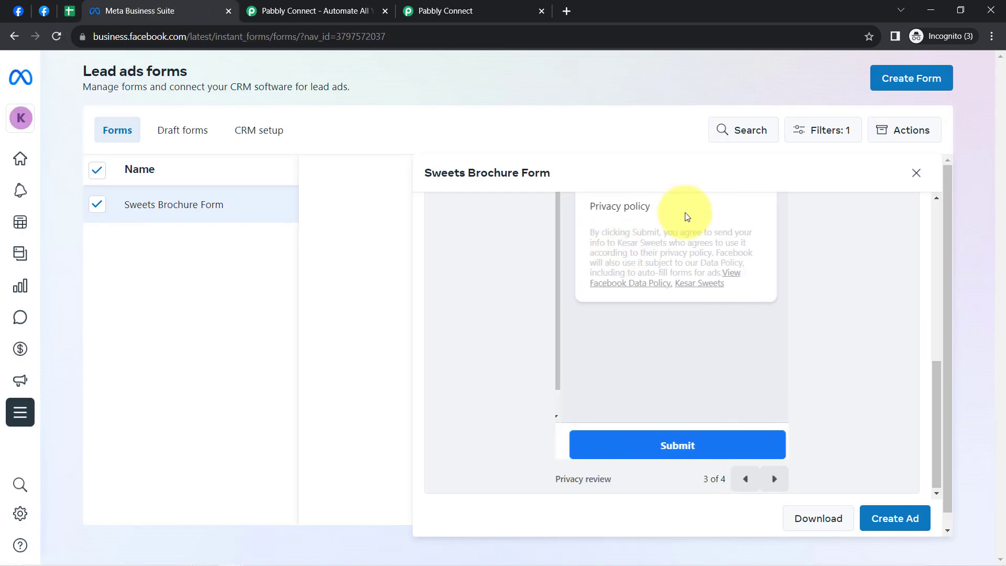
left_click(228, 11)
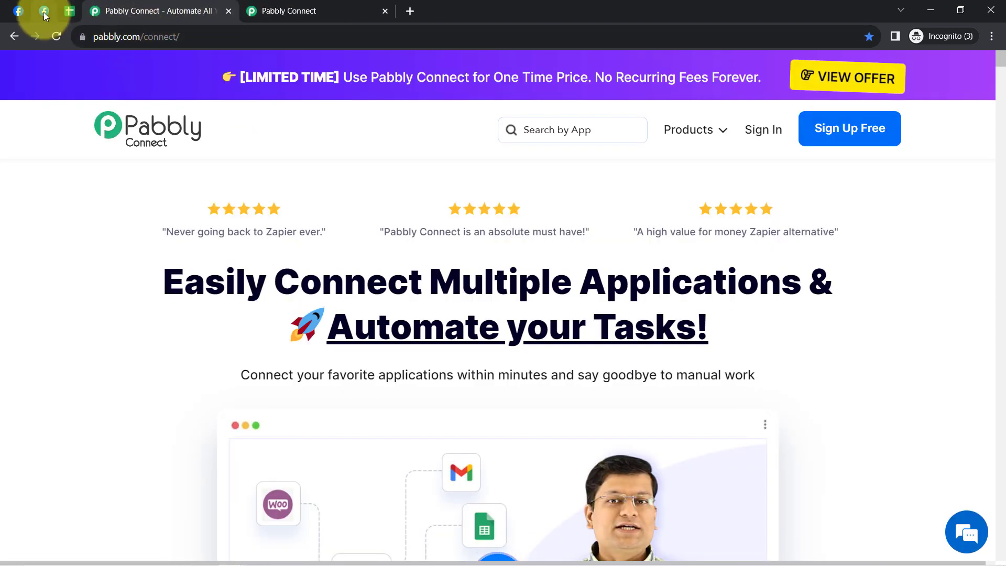
- Return to the Pabbly Connect workflow and read the trigger's notes on keeping the LeadGen form live and making a sample submission
left_click(24, 12)
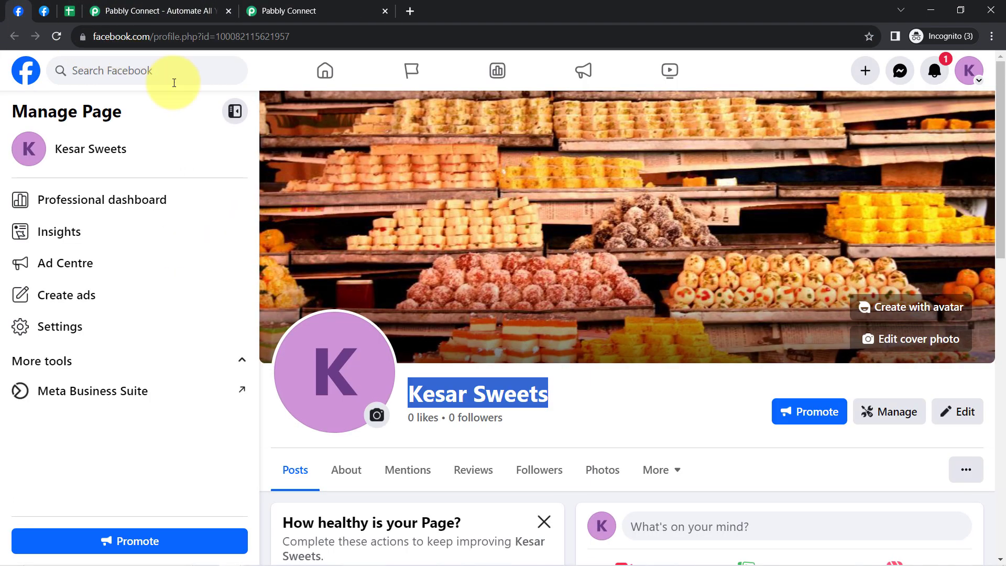
left_click(42, 11)
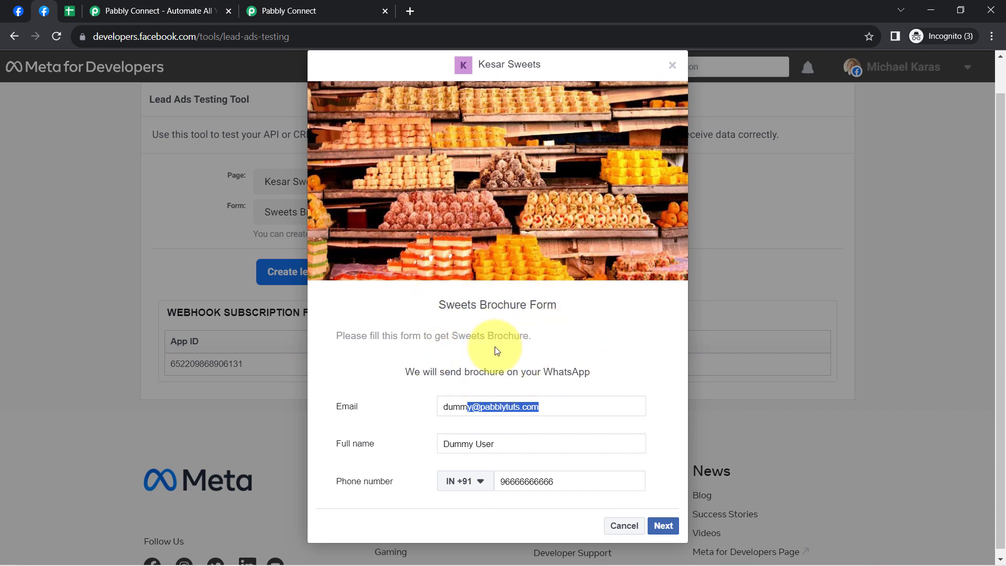
left_click(316, 5)
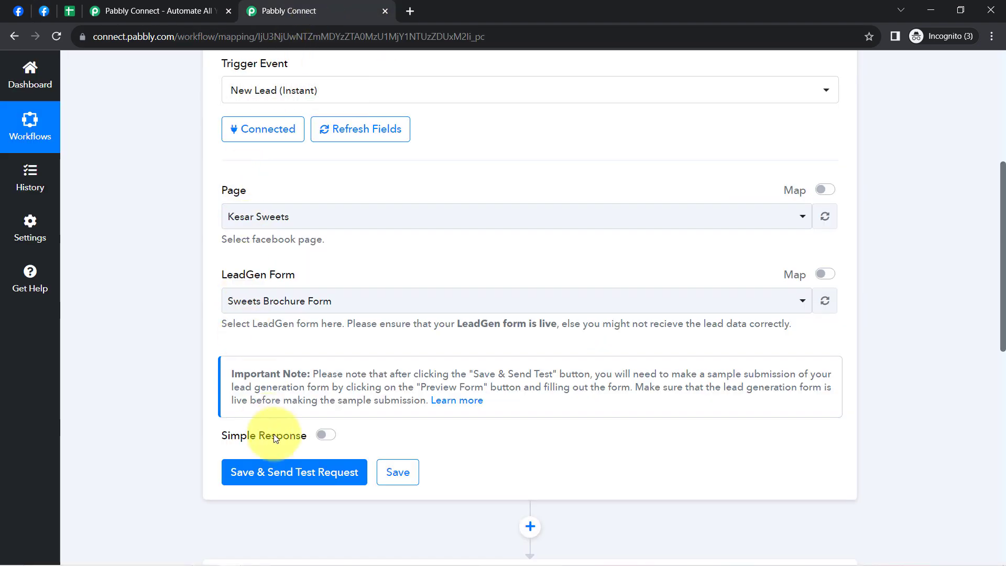
left_click_drag(235, 327, 524, 329)
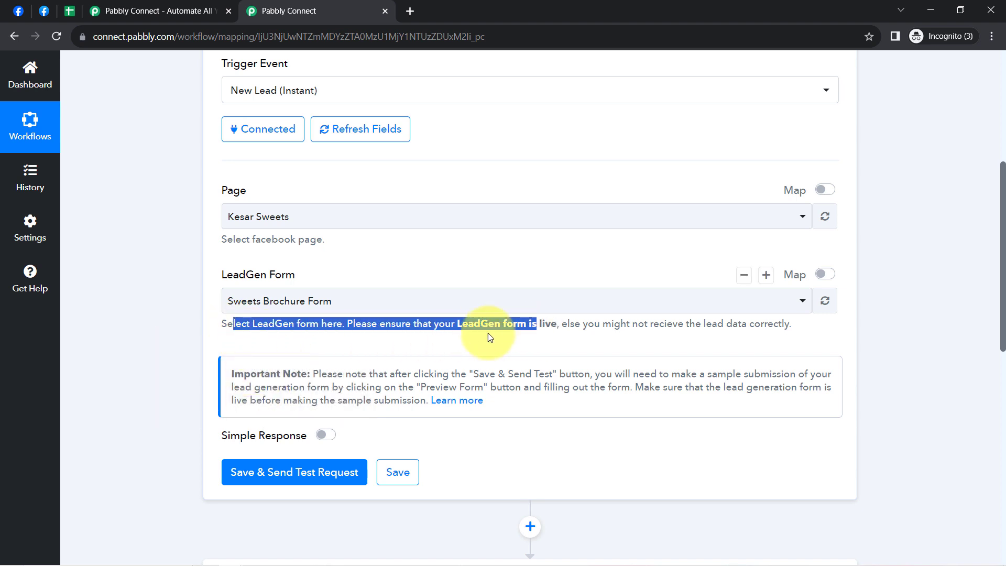
left_click_drag(257, 374, 356, 400)
left_click(329, 390)
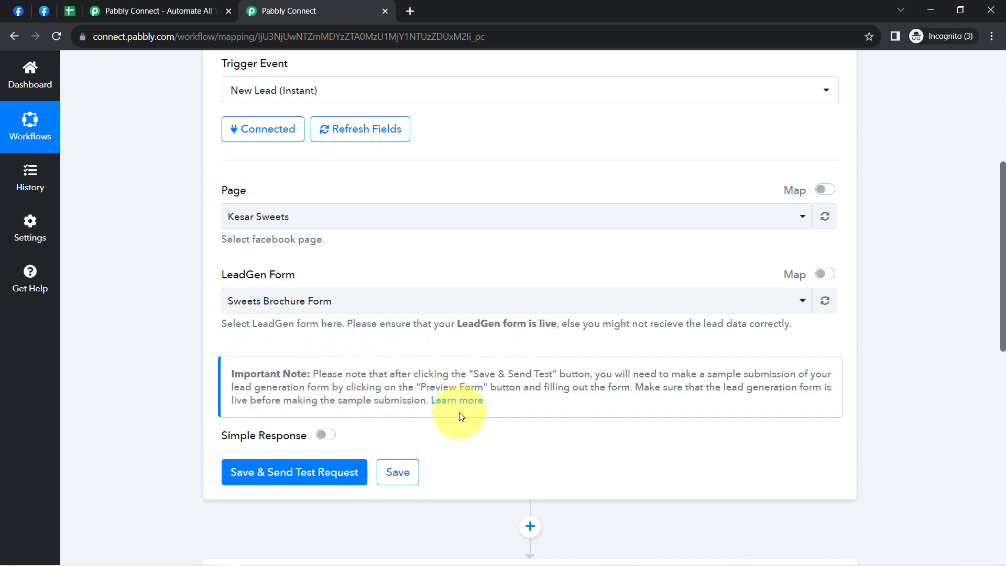
- Open the help thread linked in the trigger's note and follow its link to the Facebook Lead Ads Testing Tool
left_click(460, 402)
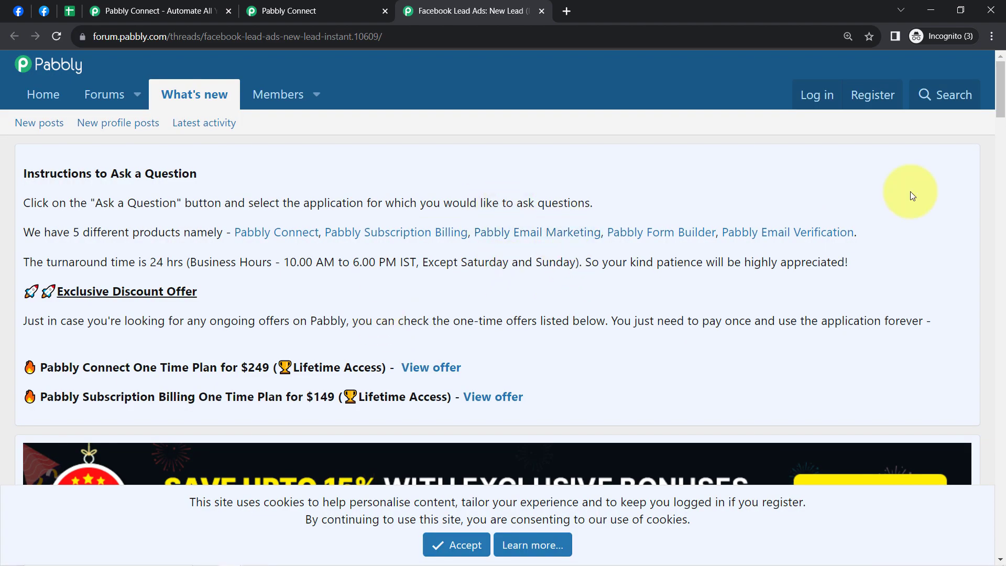
left_click_drag(1001, 99, 992, 304)
scroll(906, 303, "down", 2)
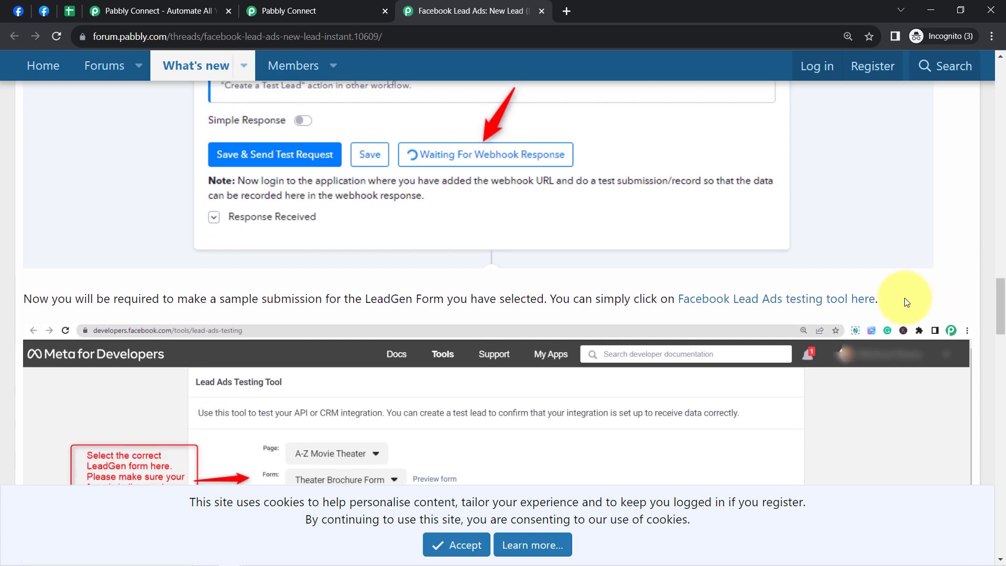
left_click(807, 300)
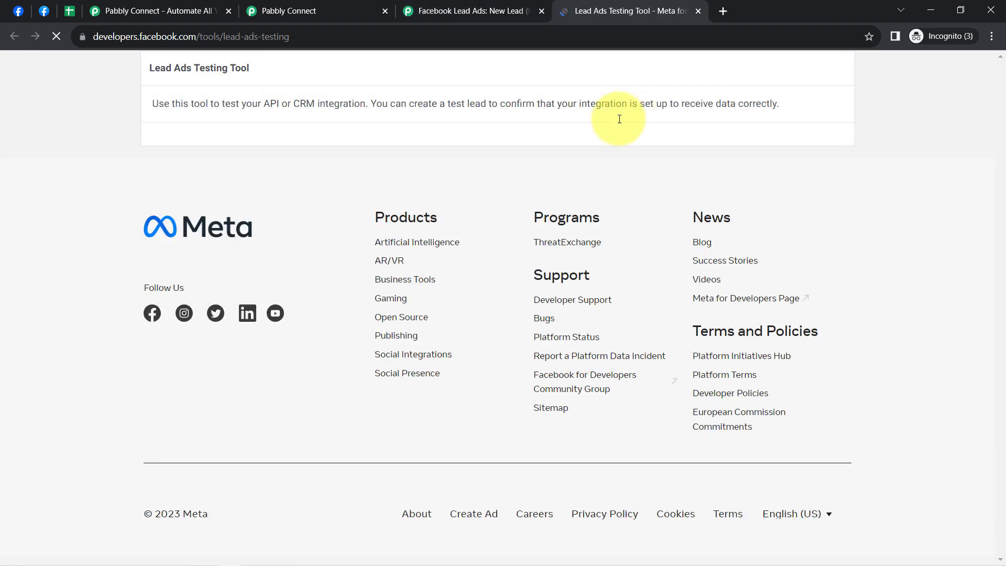
left_click_drag(184, 103, 256, 109)
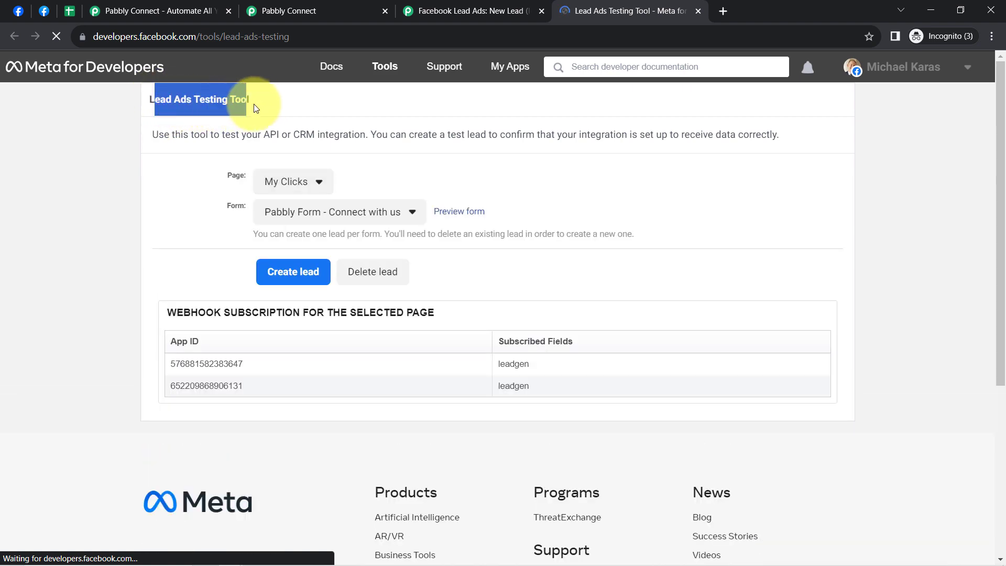
- Save the Facebook Lead Ads trigger in Pabbly Connect, send its test request, and read the test submission instructions
left_click(302, 11)
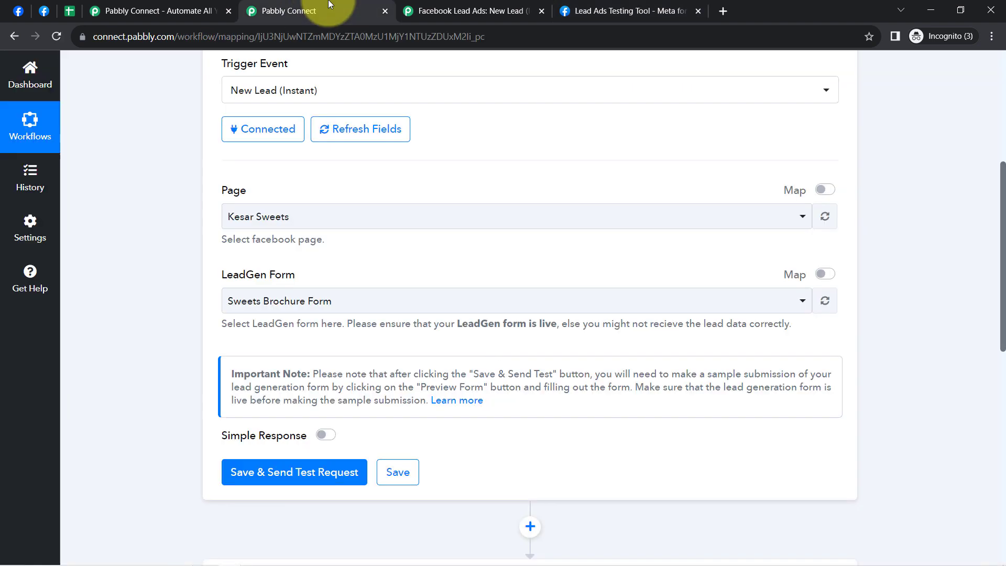
left_click(289, 468)
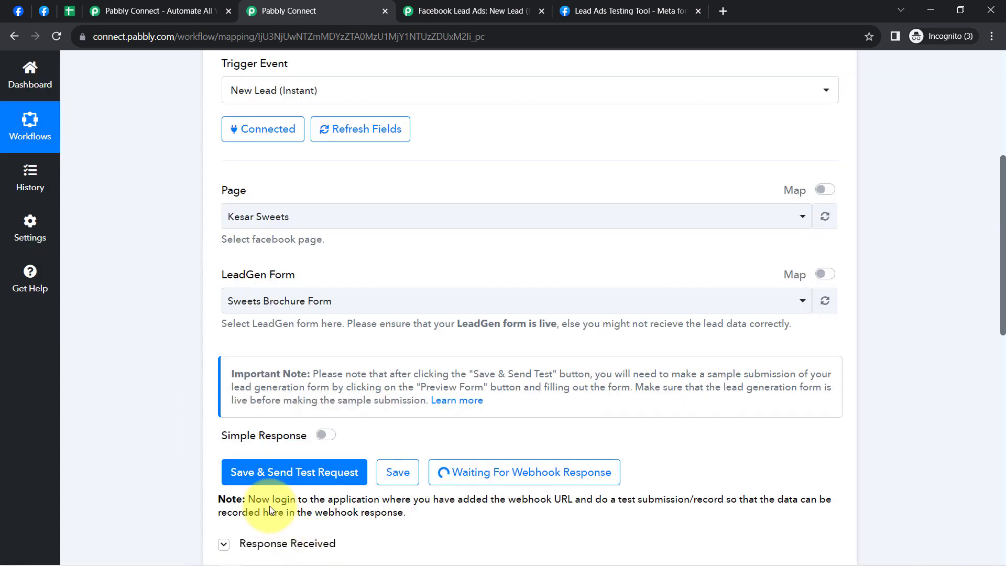
scroll(220, 427, "down", 1)
left_click_drag(310, 434, 376, 459)
left_click(355, 449)
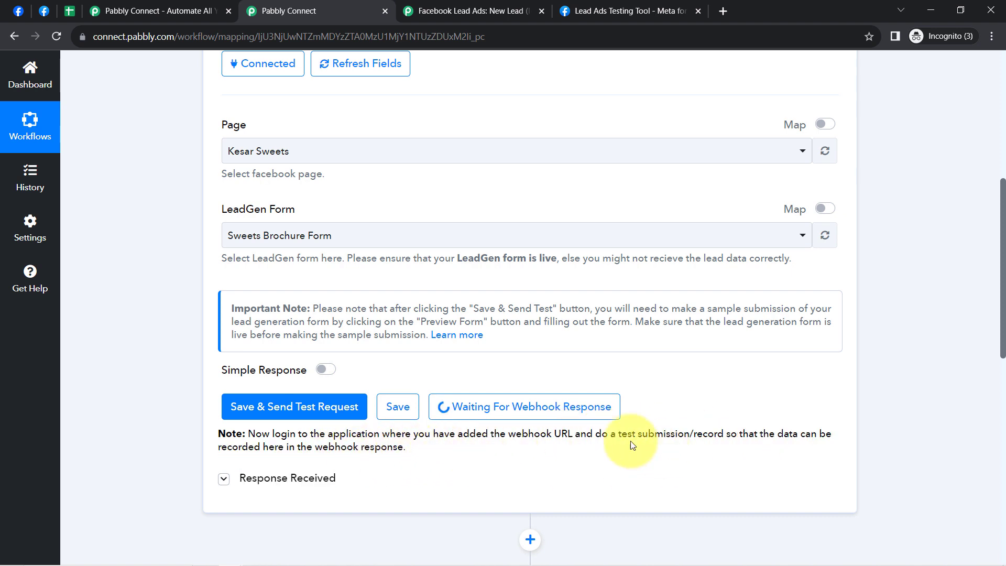
left_click_drag(594, 434, 697, 431)
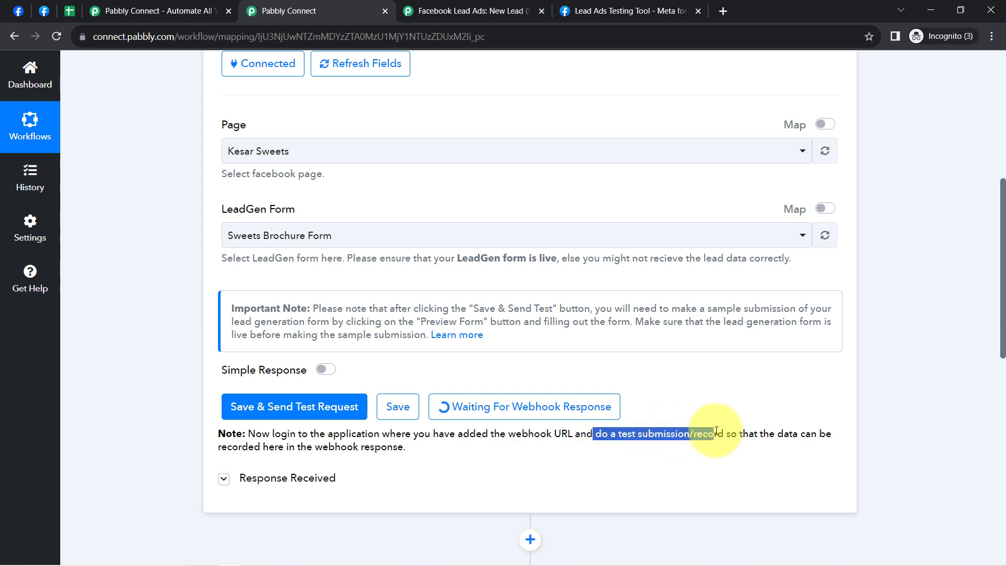
left_click_drag(1003, 262, 859, 162)
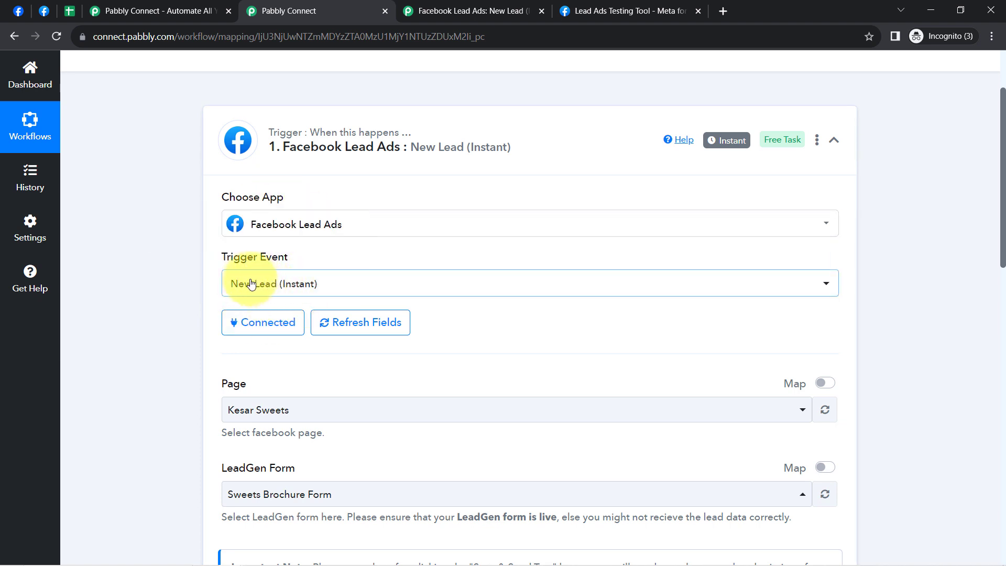
- In the Lead Ads Testing Tool, find and choose the Kesar Sweets page, keeping Sweets Brochure Form as the form
left_click(636, 8)
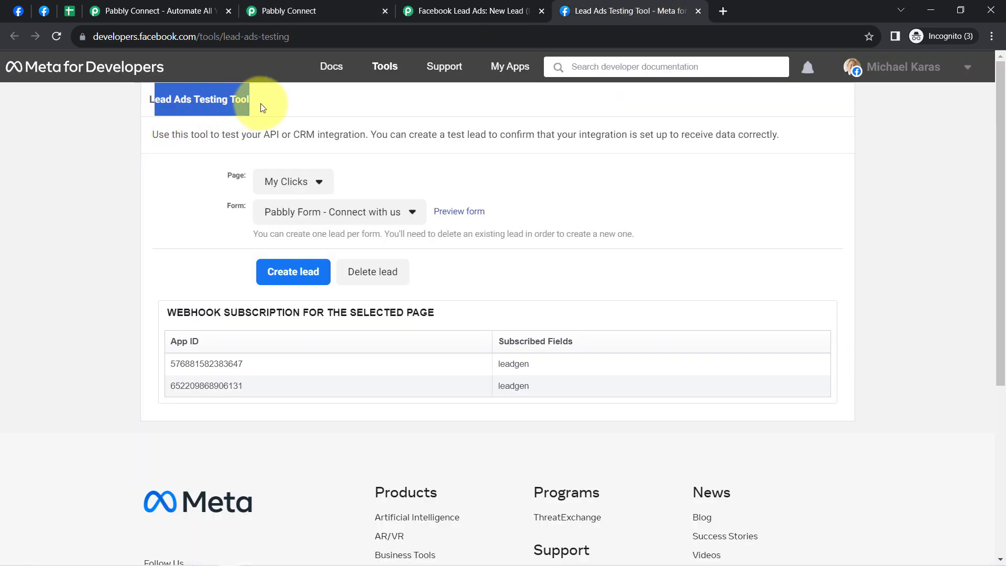
left_click(287, 184)
key("ctrl+f")
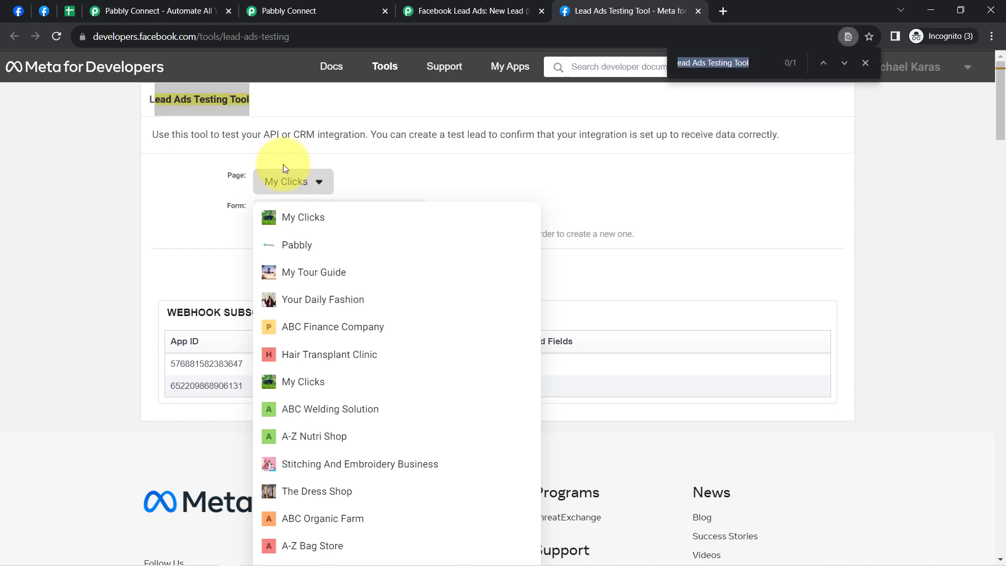
type("kesar")
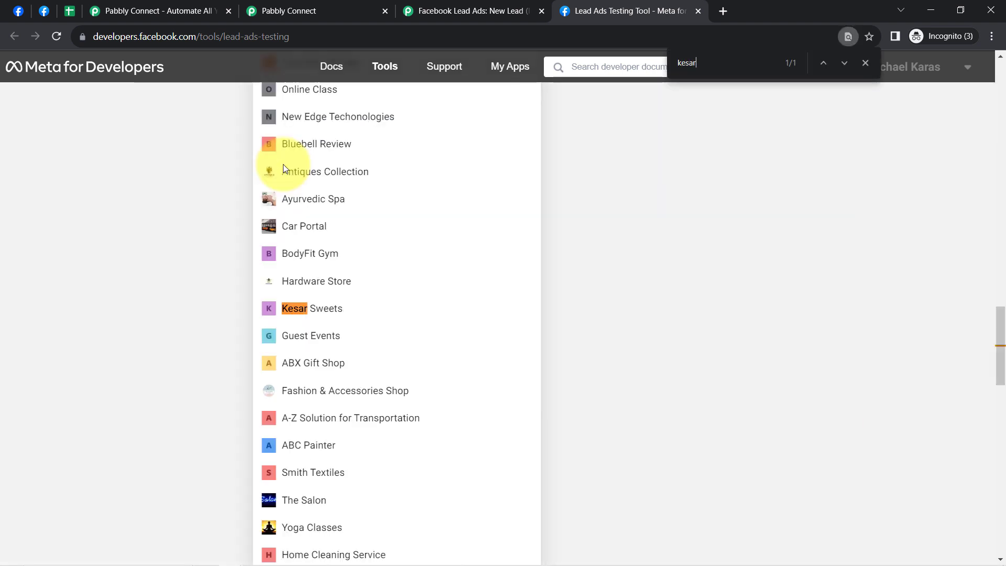
left_click(308, 318)
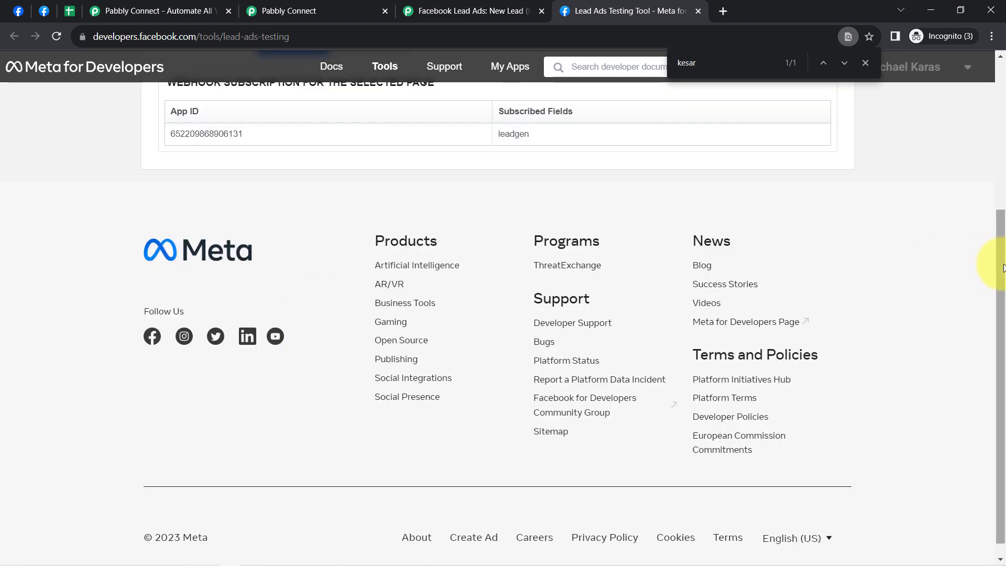
left_click_drag(1000, 264, 991, 75)
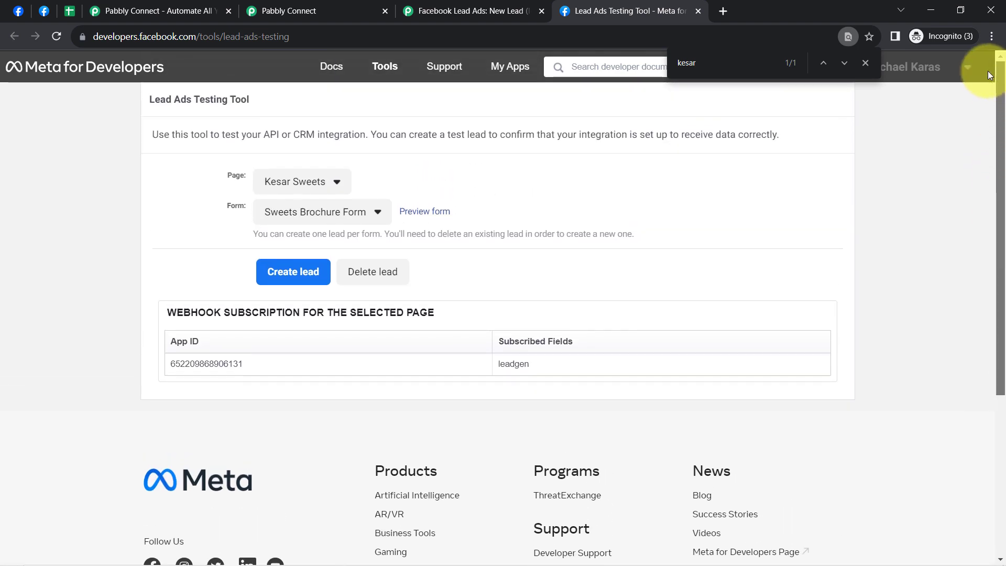
left_click(334, 215)
left_click(286, 226)
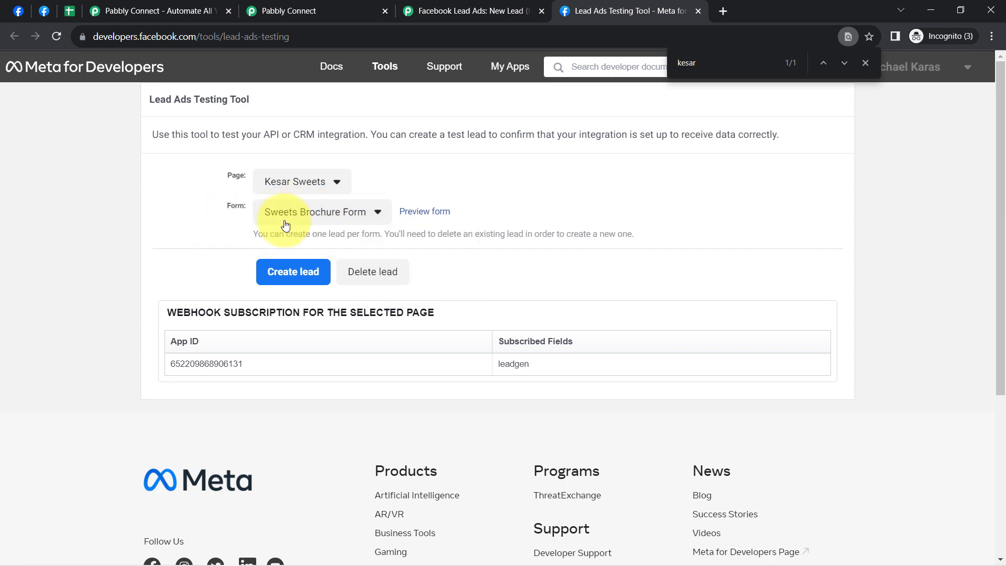
- Preview the Sweets Brochure Form and replace the test lead's email address
left_click(420, 212)
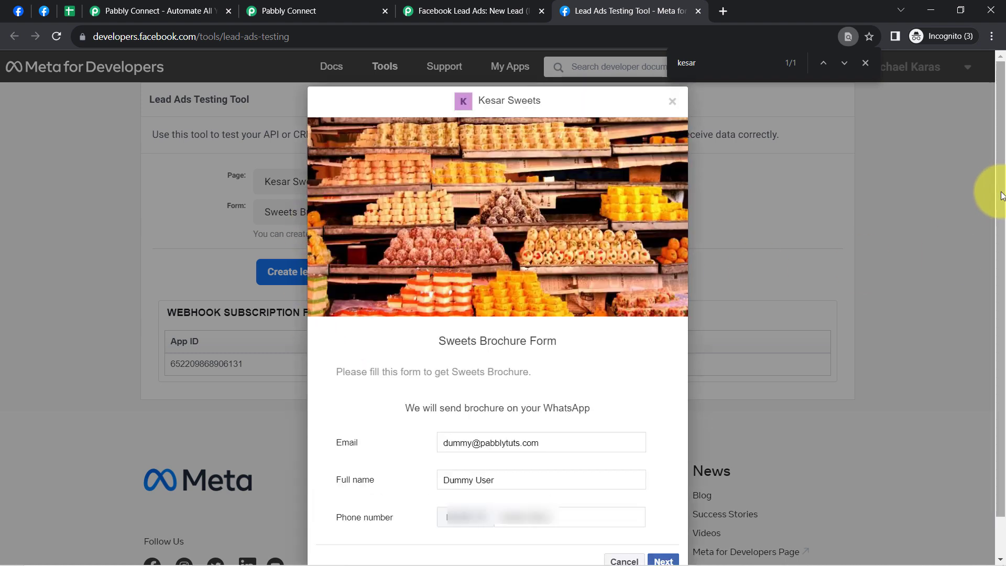
scroll(999, 195, "down", 1)
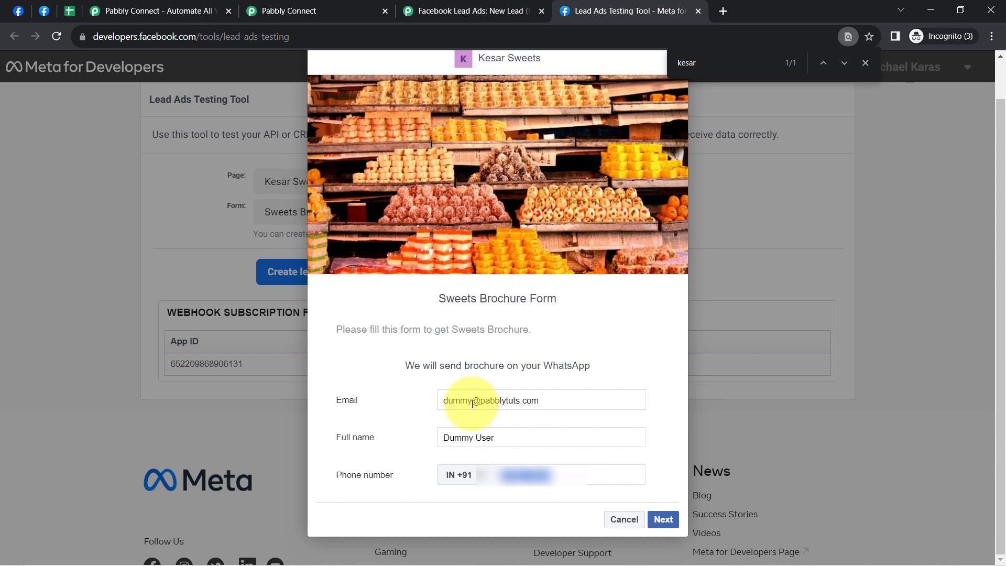
left_click_drag(472, 404, 432, 410)
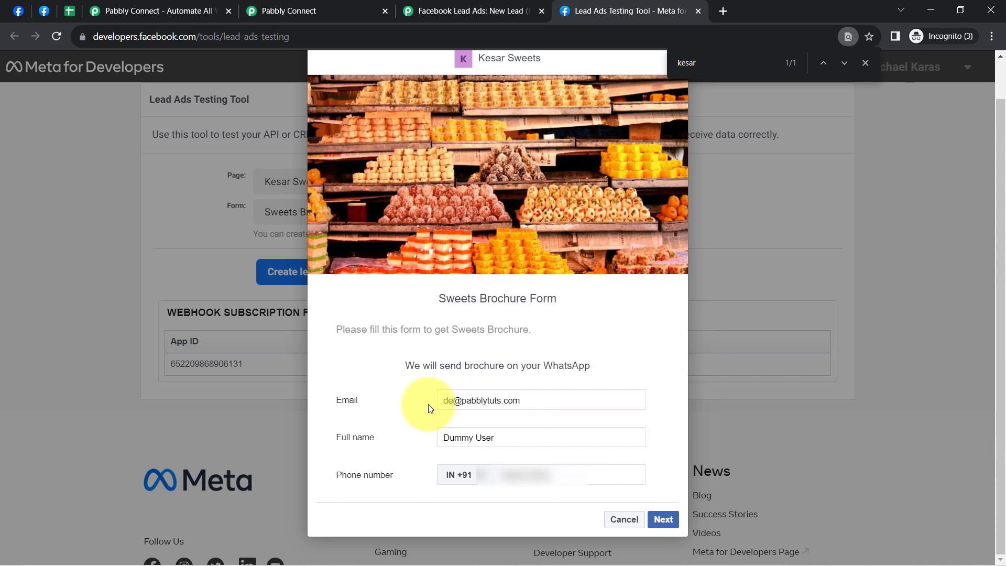
type("demo")
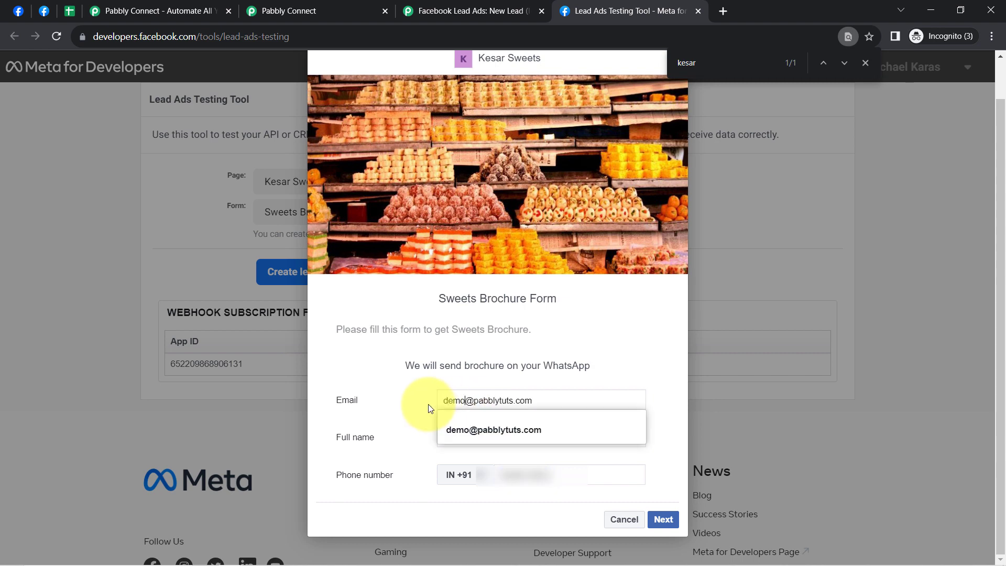
type("user123")
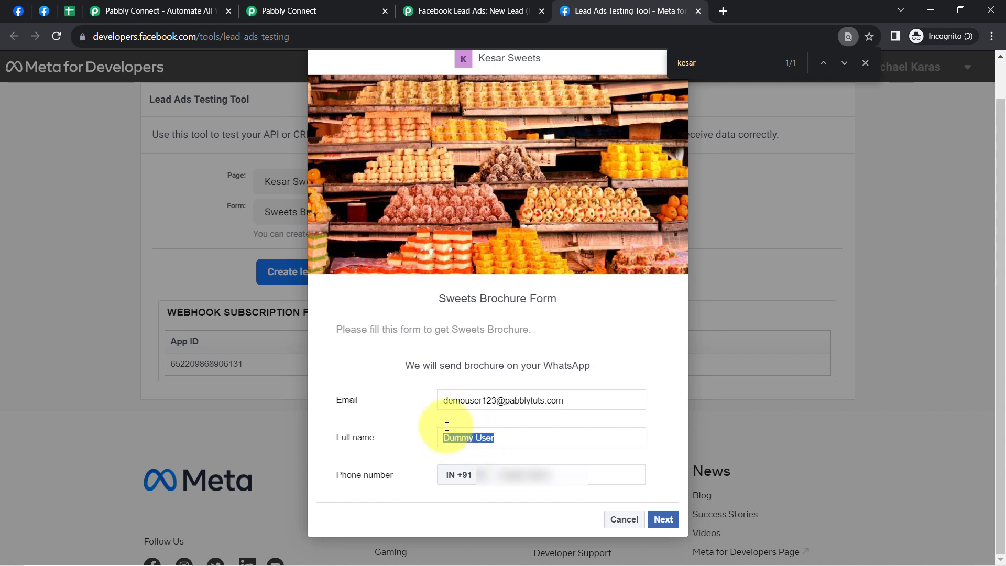
type("Demo U")
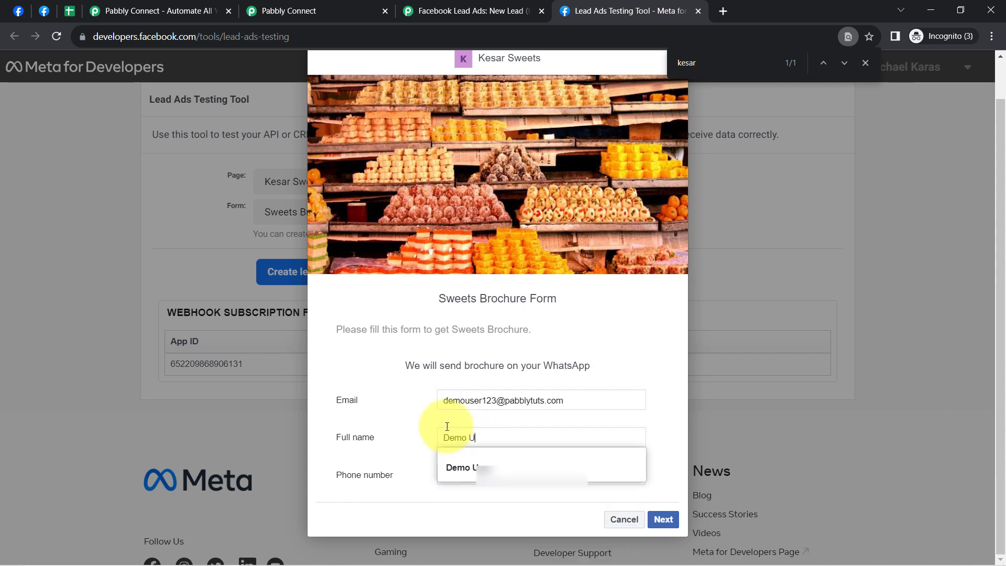
type("ser")
- Fill in the test lead's full name and phone number and submit the Sweets Brochure Form
left_click(415, 408)
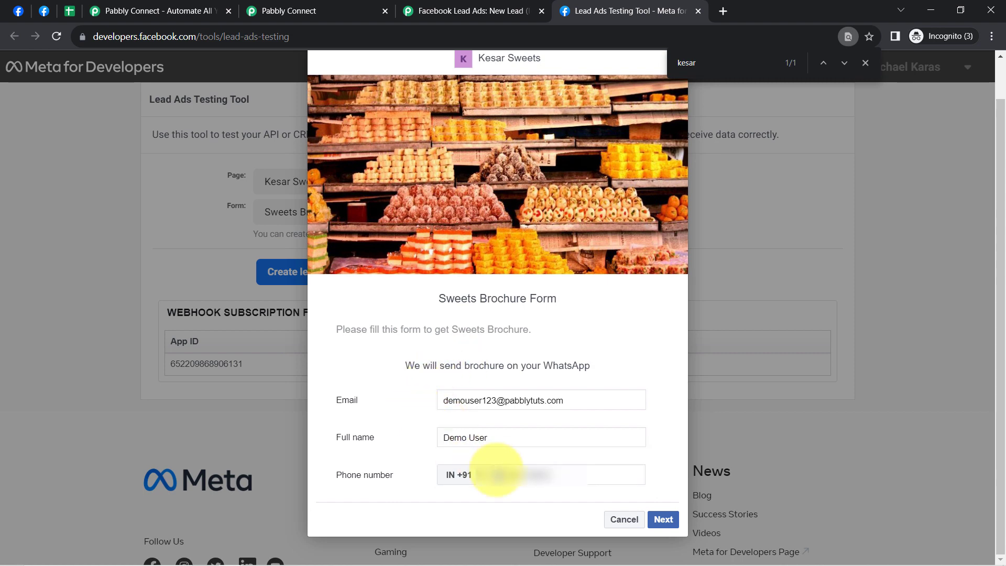
left_click(545, 476)
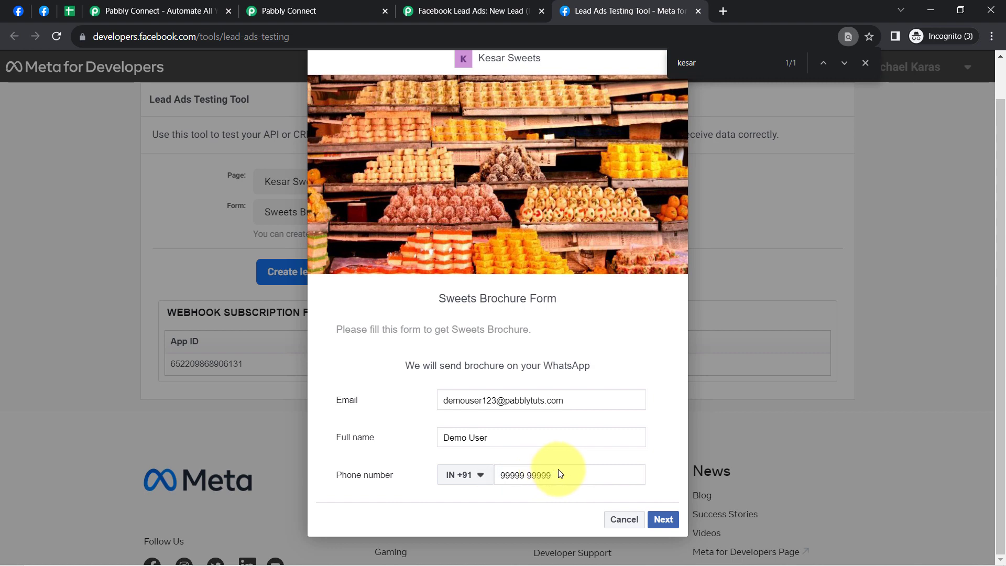
type("99999 99999")
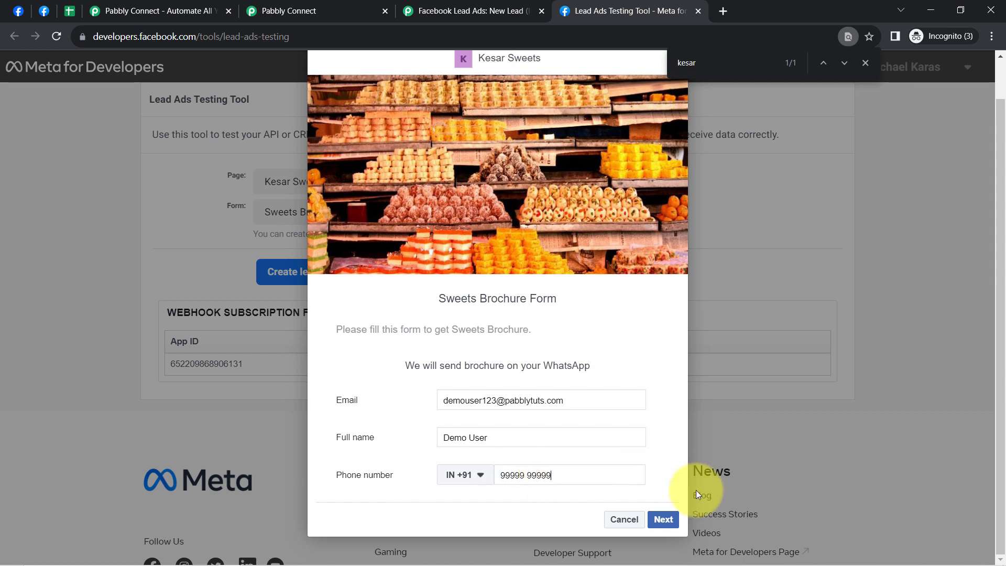
left_click(659, 524)
left_click(659, 430)
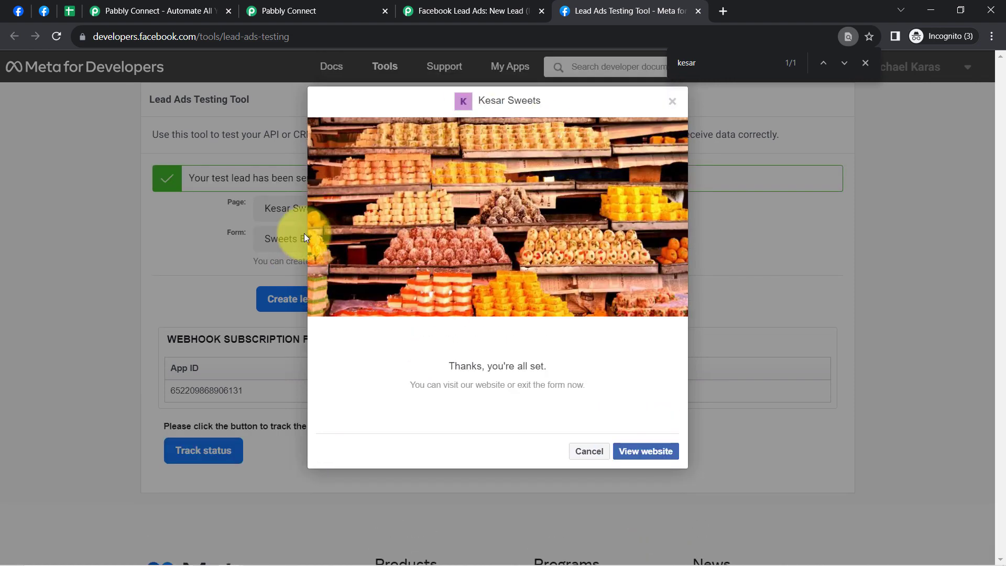
- Return to the Pabbly Connect workflow and review the email, full name, phone number and created time in the trigger's received response
left_click(276, 6)
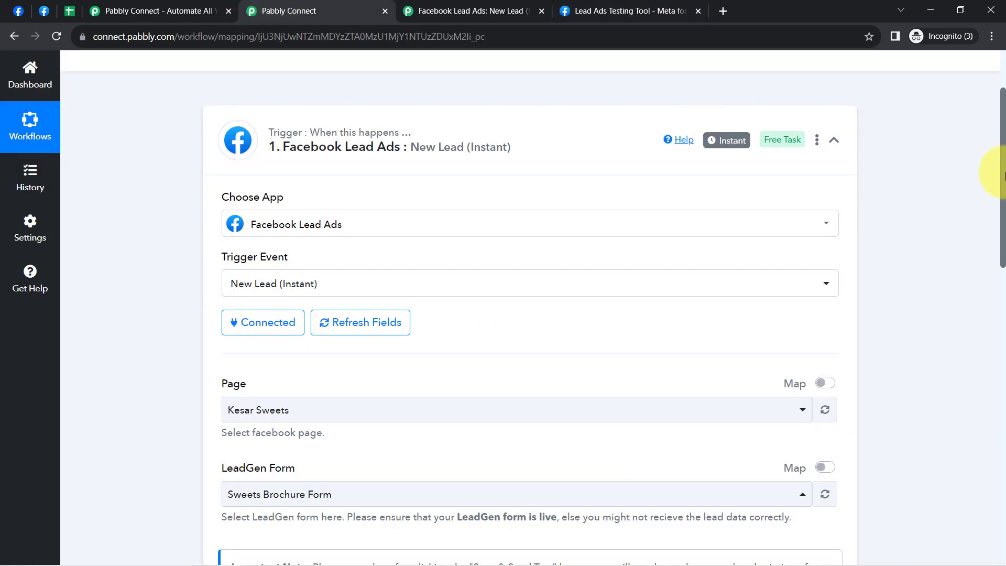
scroll(398, 285, "down", 6)
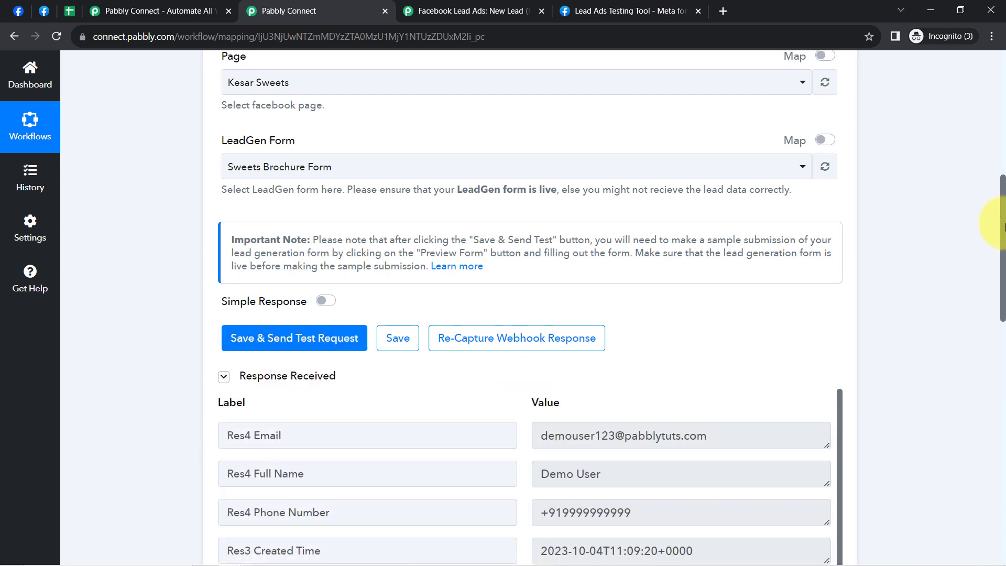
left_click_drag(1003, 225, 989, 287)
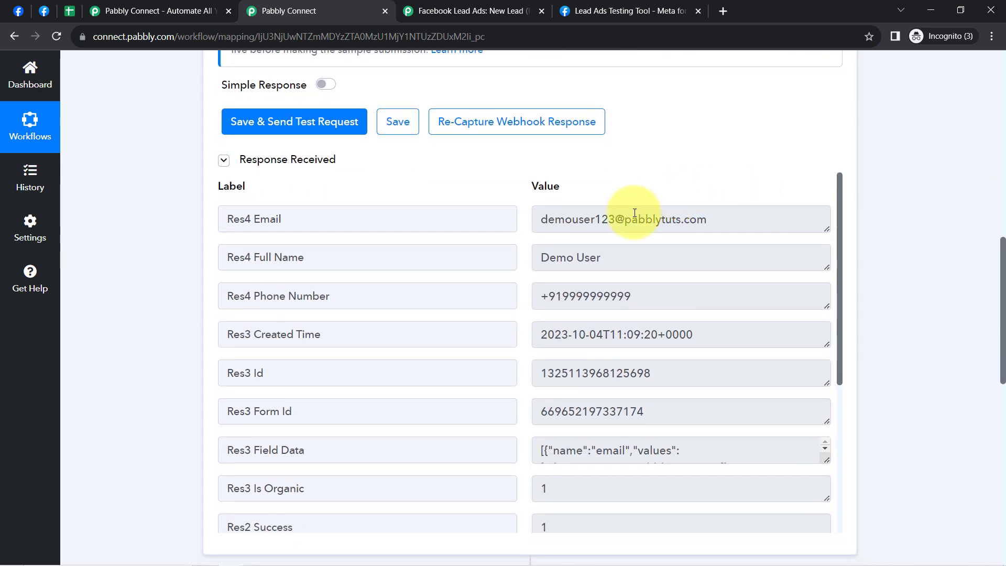
left_click_drag(553, 224, 737, 225)
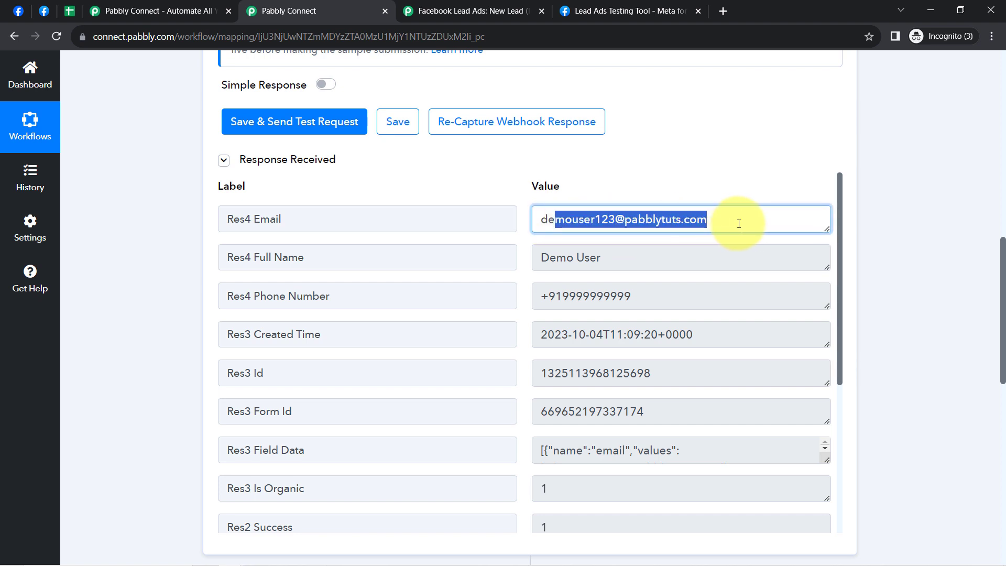
left_click(576, 261)
left_click_drag(570, 296, 658, 294)
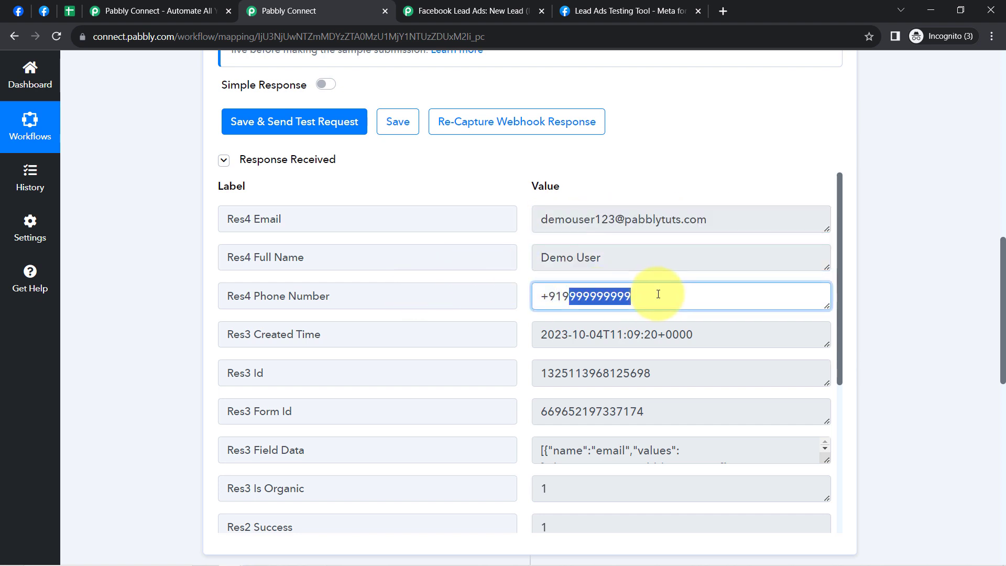
left_click_drag(561, 334, 666, 334)
left_click_drag(841, 233, 840, 425)
left_click_drag(837, 328, 835, 180)
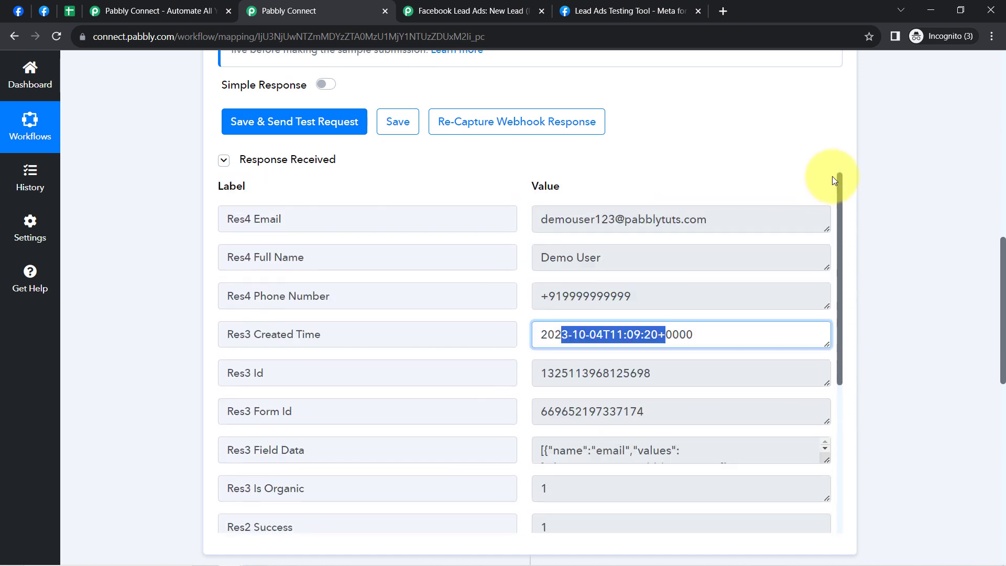
- Close the Lead Ads Testing Tool page used for the submission and the forum help thread
left_click(638, 5)
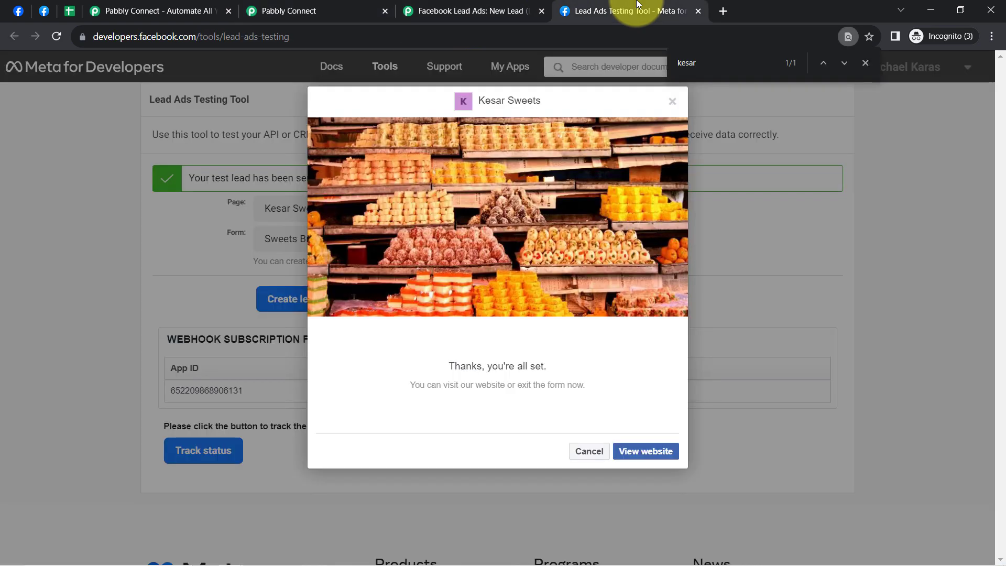
left_click(695, 11)
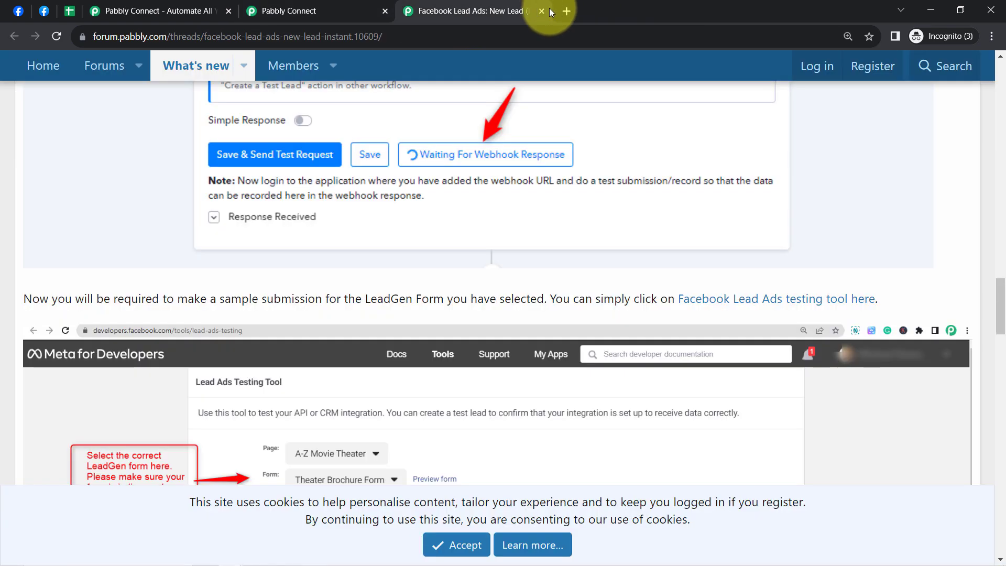
left_click(543, 10)
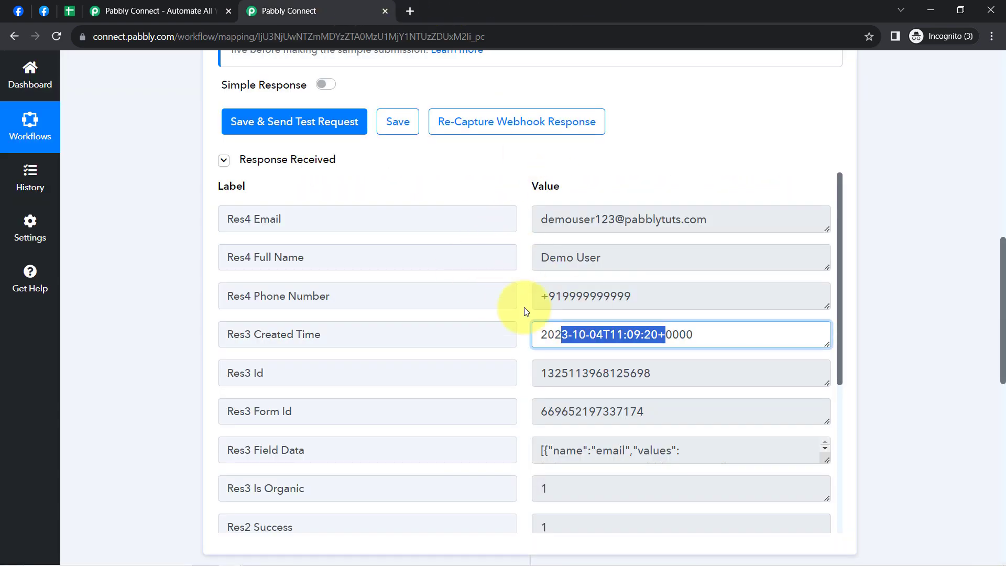
- Look at the form preview in the other Lead Ads Testing Tool page and recheck the trigger's received response in the workflow
left_click_drag(993, 246, 978, 68)
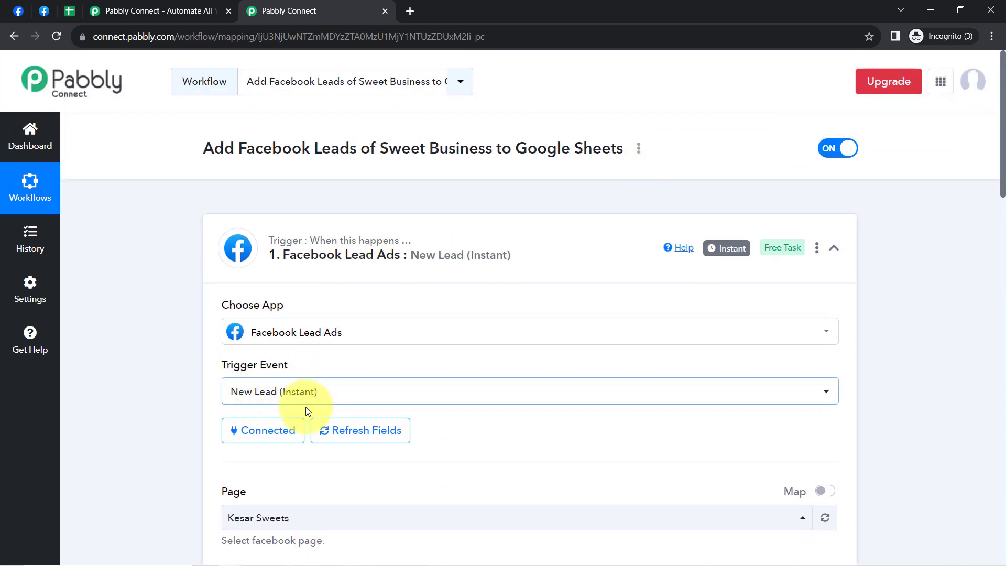
left_click(389, 248)
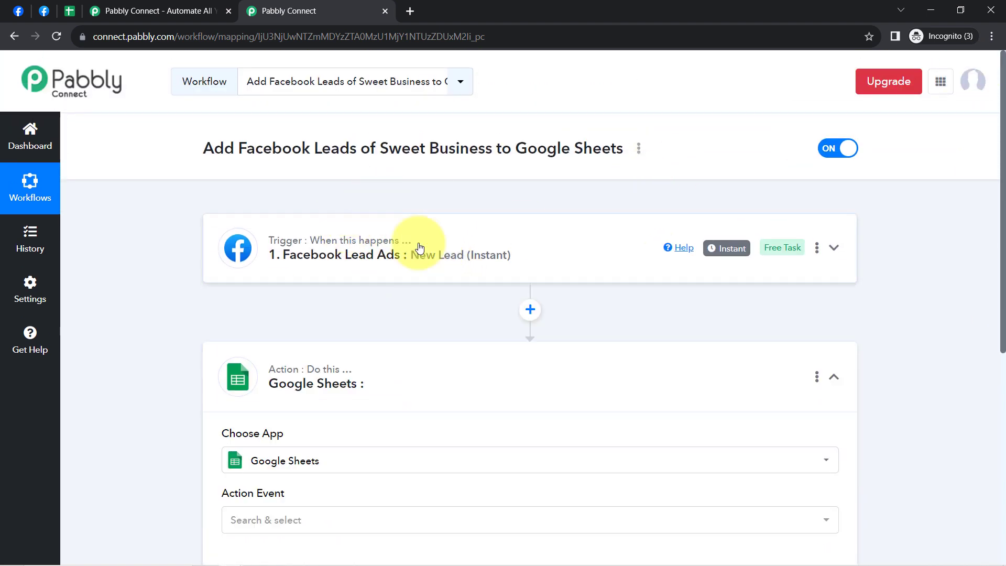
left_click(44, 11)
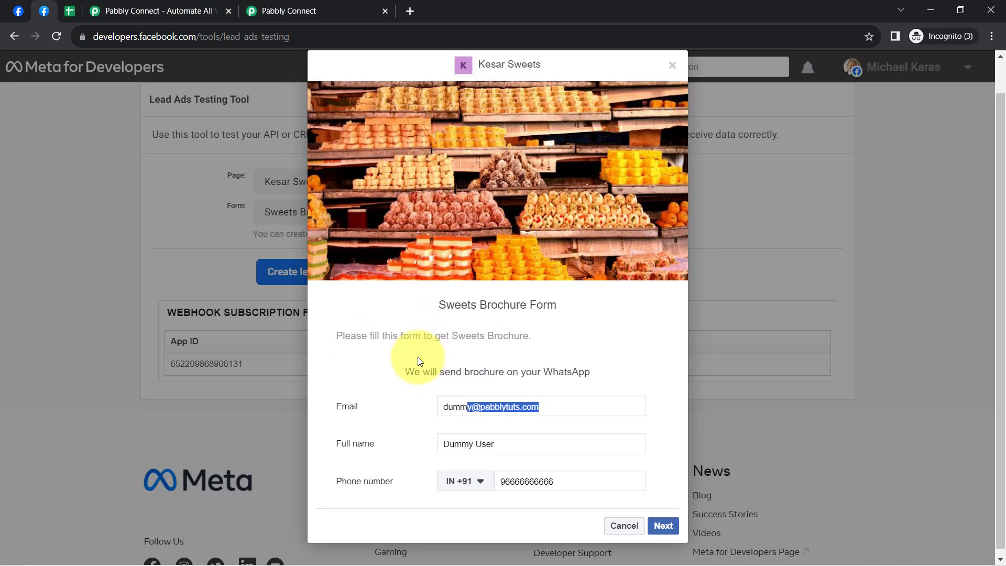
left_click(278, 10)
mouse_move(734, 253)
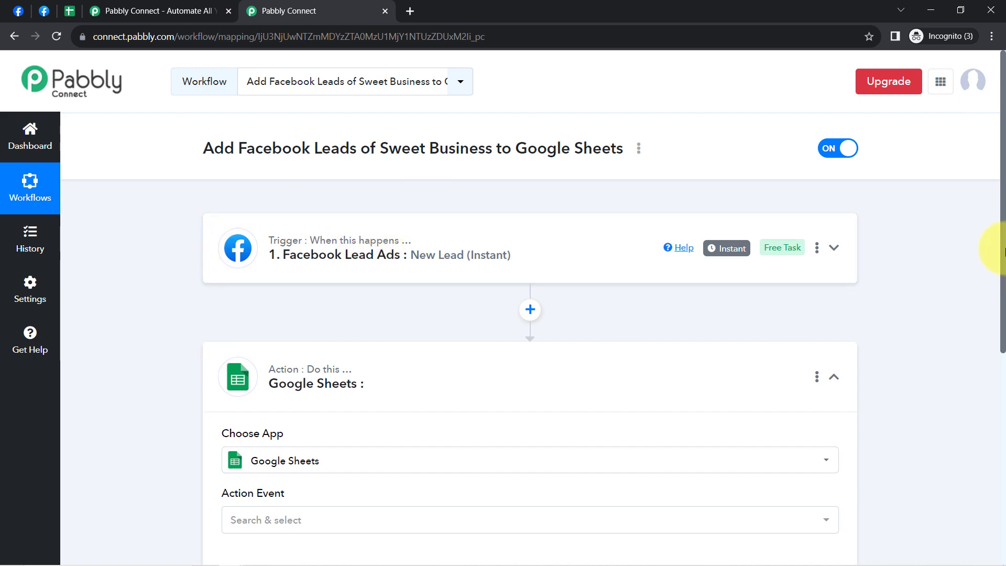
left_click(418, 249)
scroll(520, 422, "down", 10)
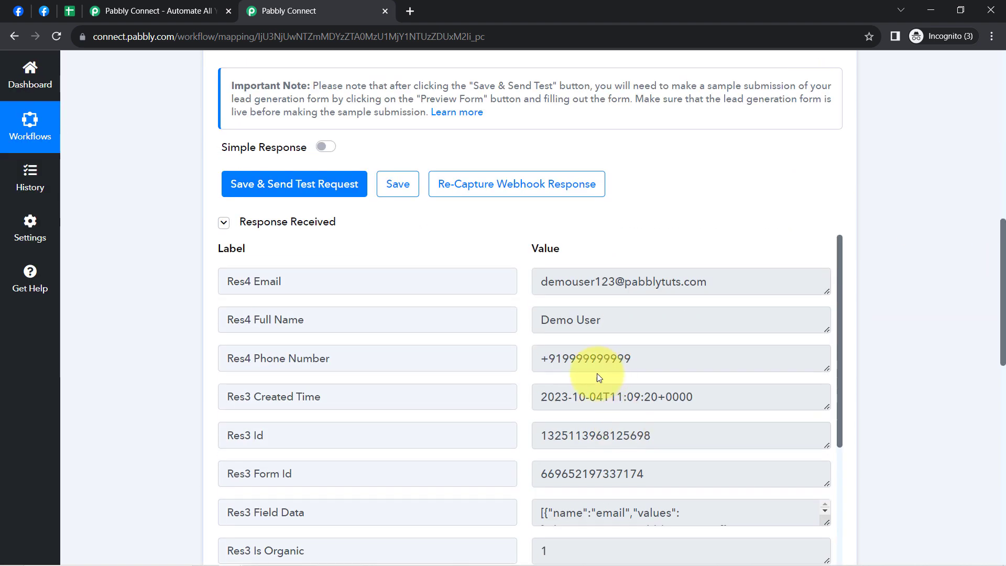
- Set the Google Sheets action event to Add New Row and open its account connection settings
left_click_drag(1001, 261, 1003, 403)
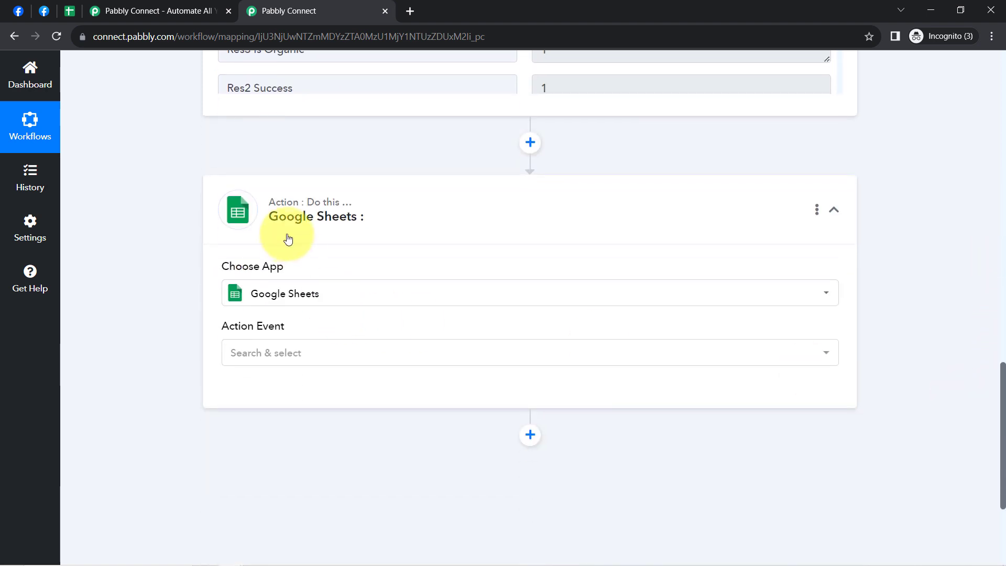
left_click(254, 364)
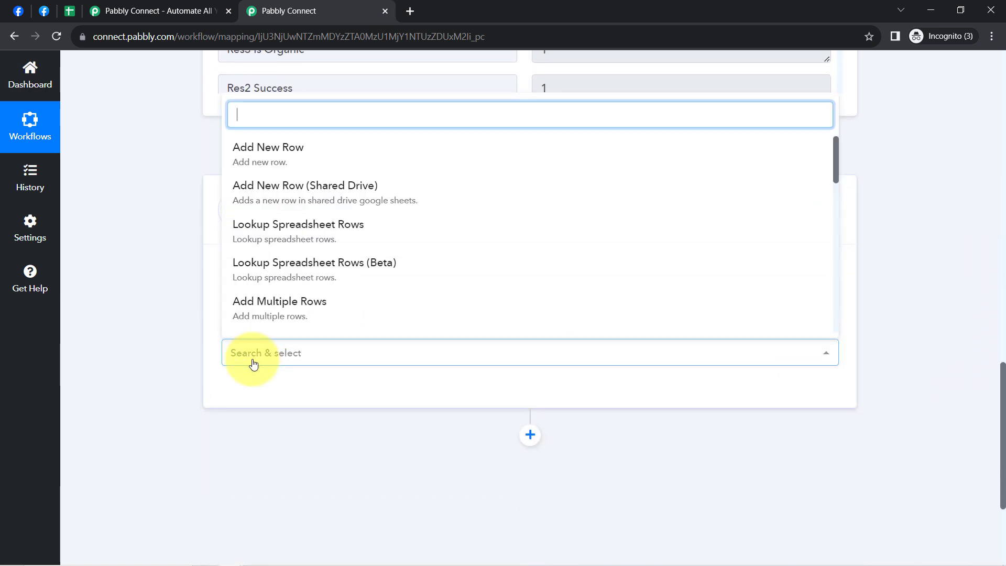
left_click(258, 153)
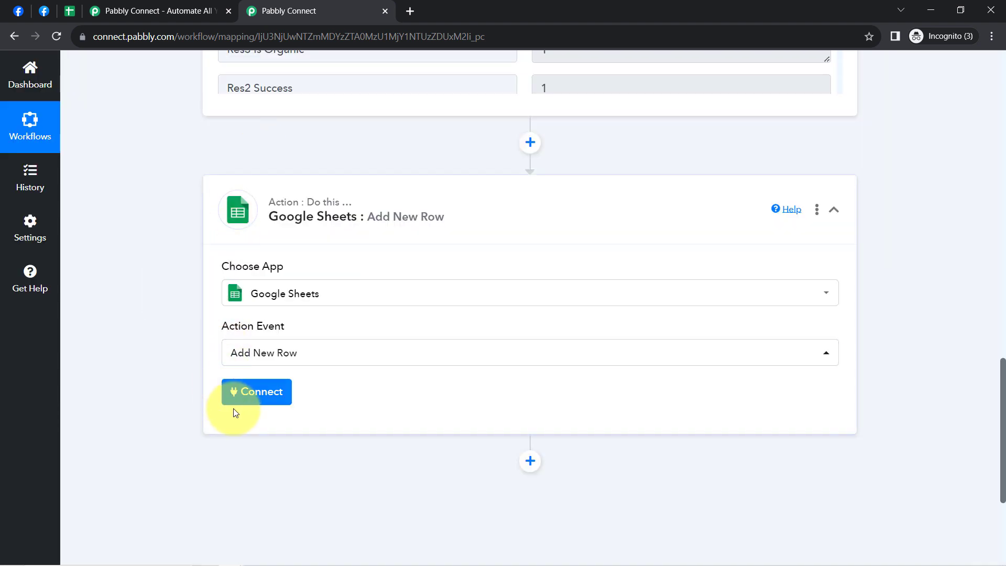
left_click(242, 398)
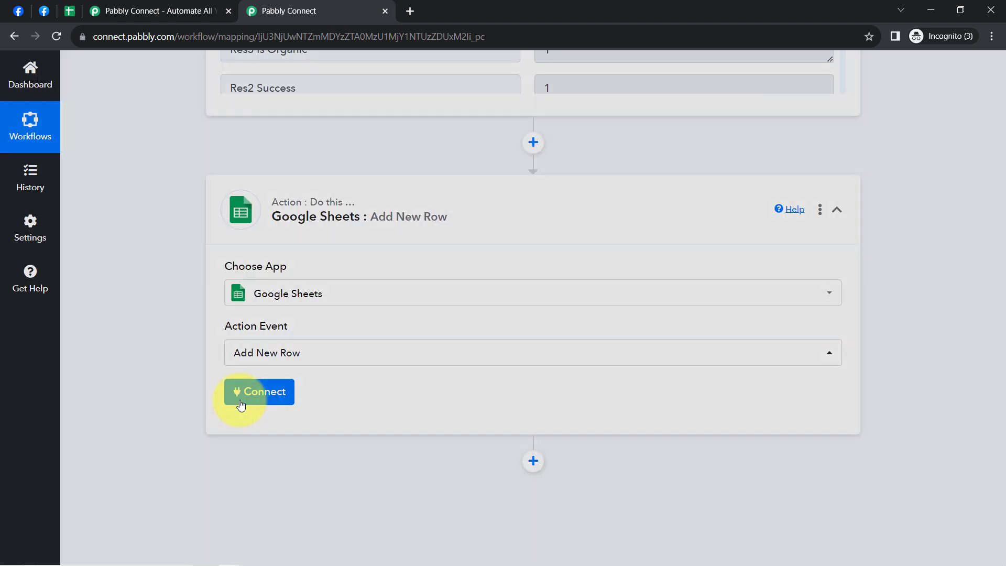
left_click(551, 192)
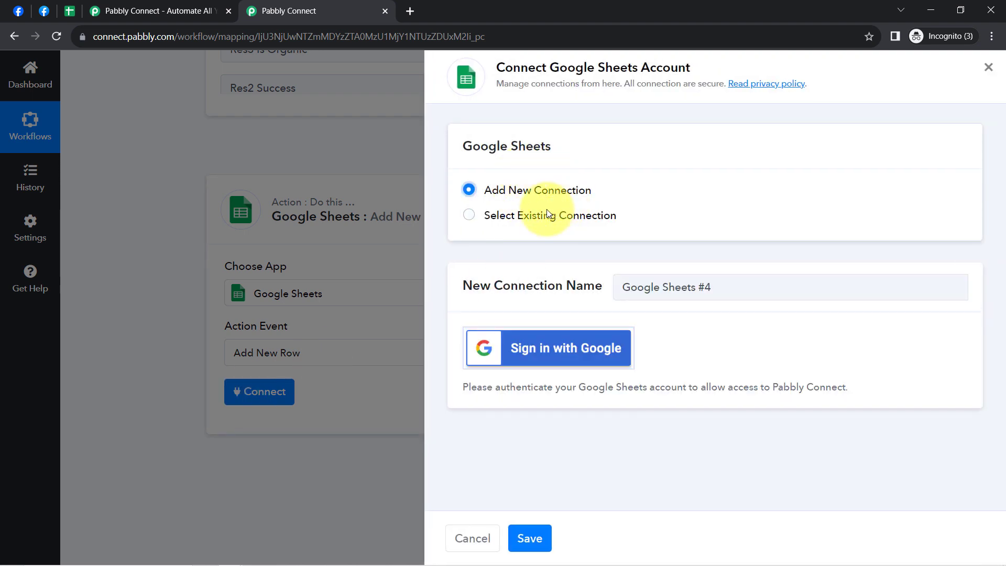
left_click(544, 355)
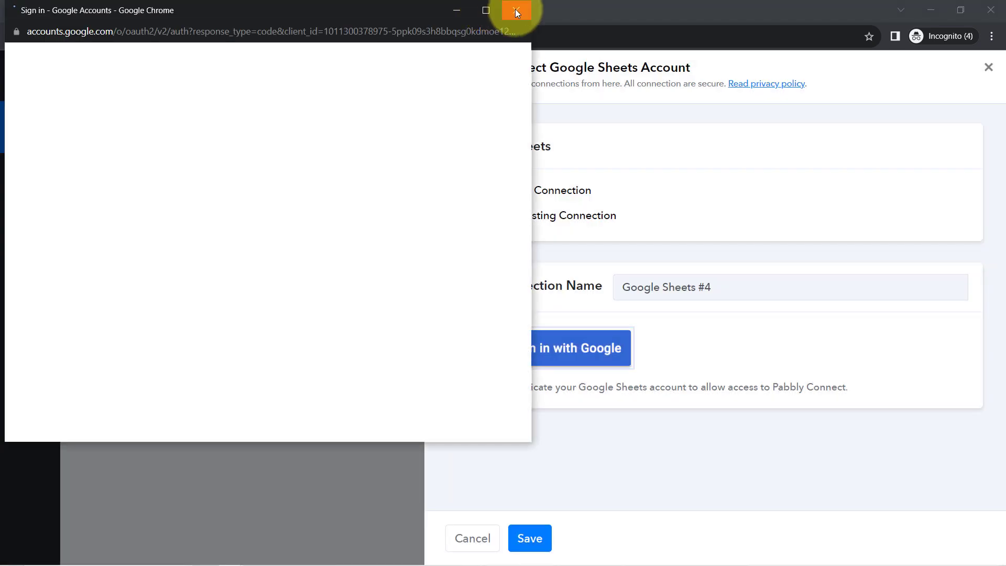
left_click(516, 10)
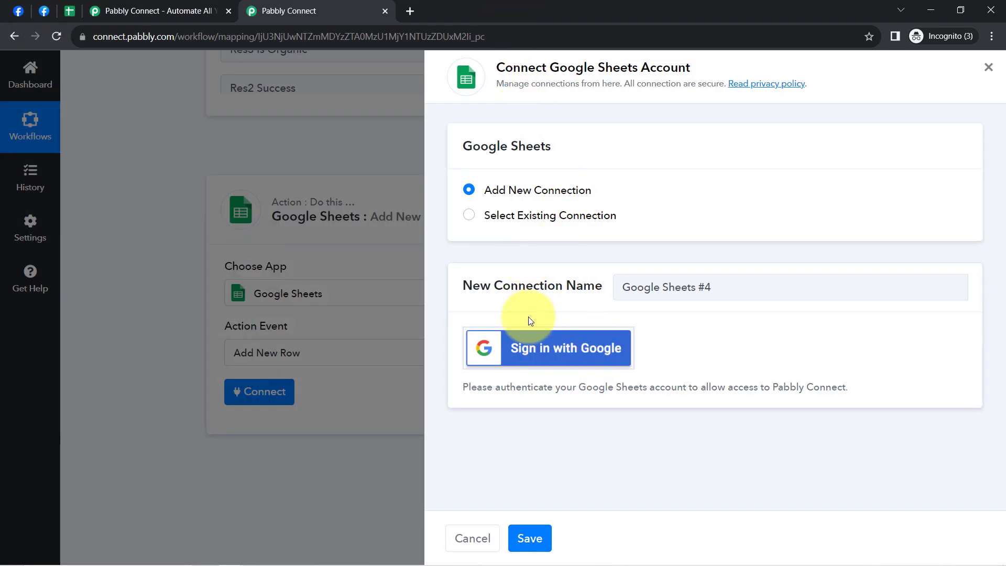
- Connect the action through the existing Google Sheets #3 connection and check its spreadsheet selection
left_click(522, 219)
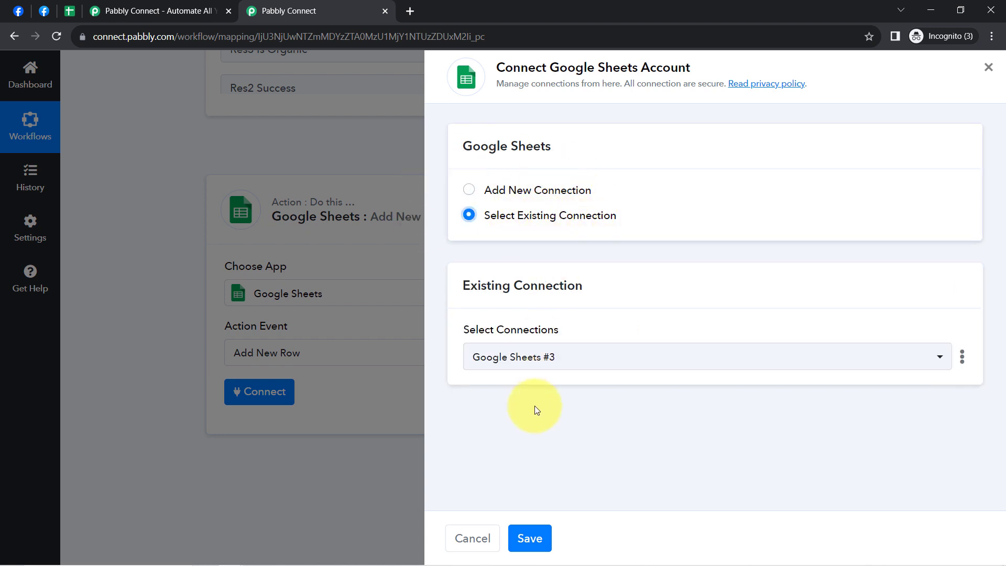
left_click(529, 540)
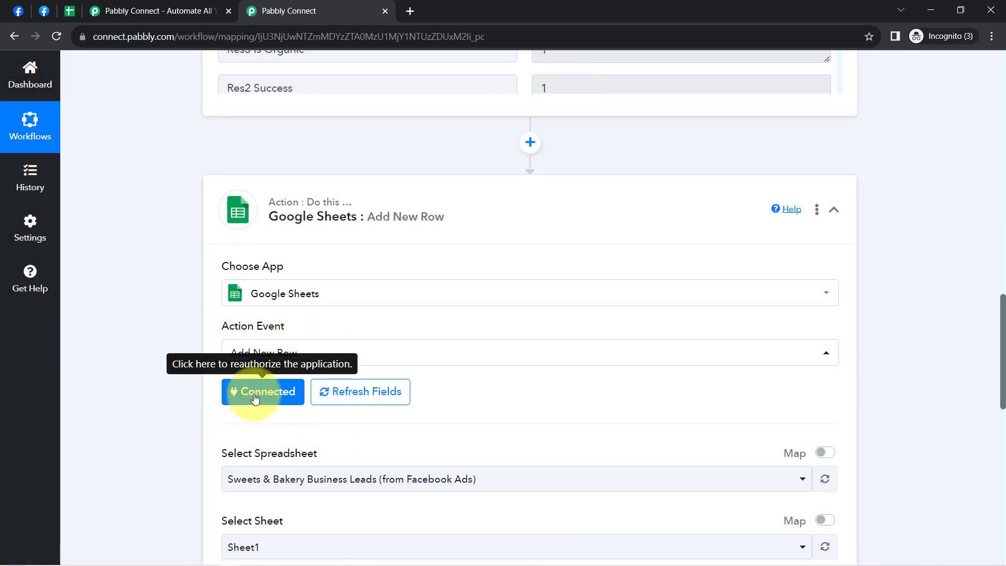
left_click_drag(1003, 342, 1003, 395)
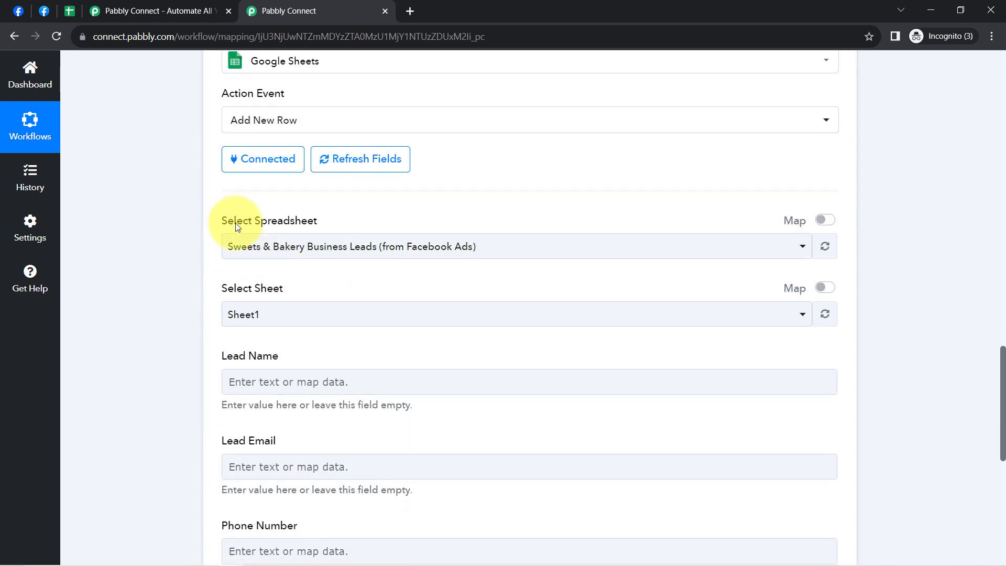
left_click_drag(229, 225, 330, 227)
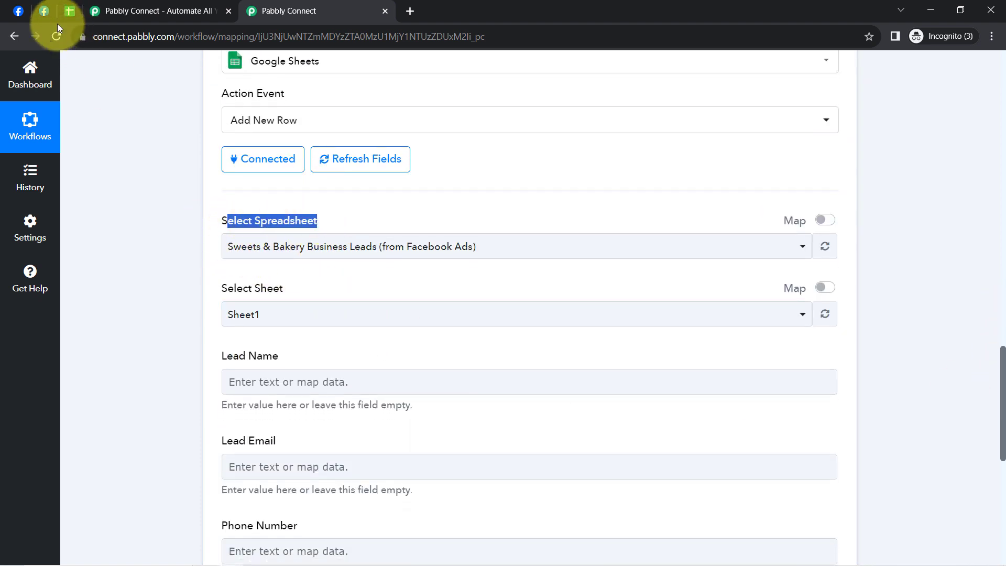
- Select Sweets & Bakery Business Leads (from Facebook Ads) as the action's spreadsheet and check the sheet name in Google Sheets
left_click(275, 244)
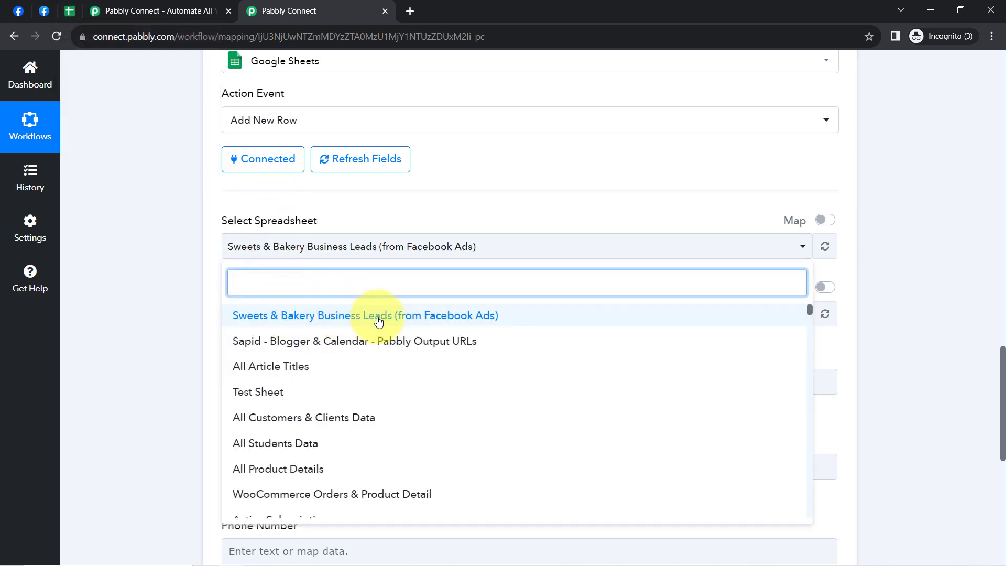
left_click(346, 321)
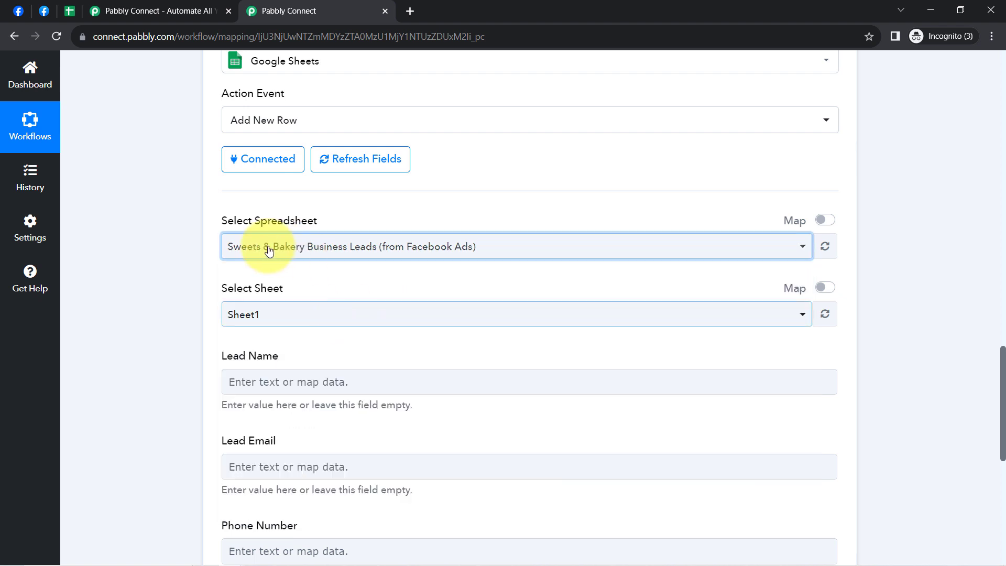
left_click(69, 11)
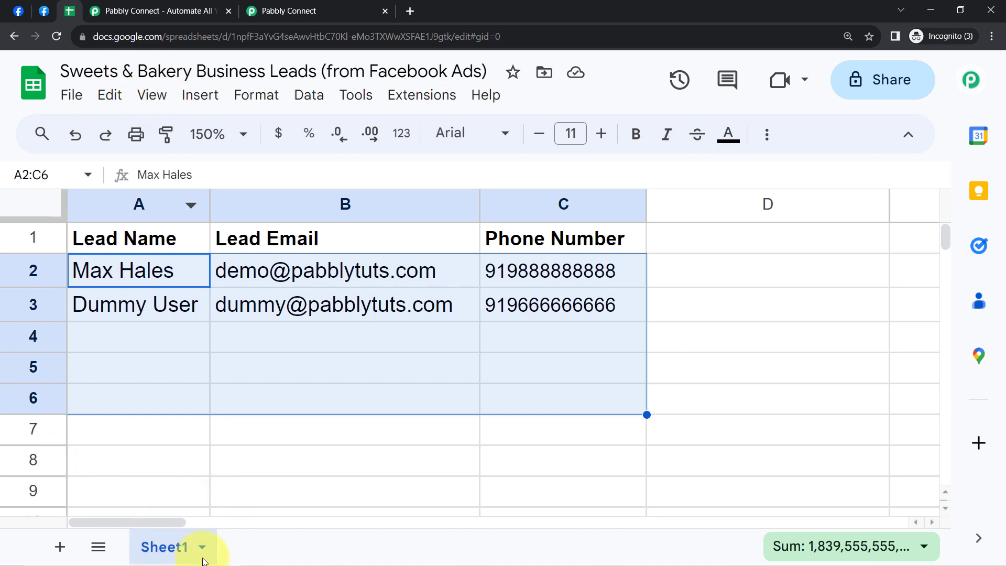
left_click(287, 11)
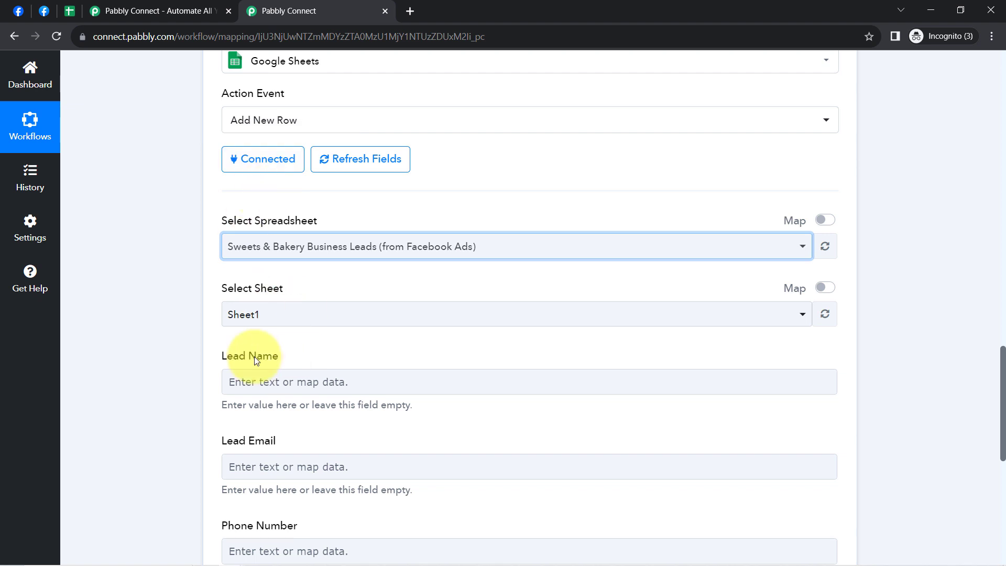
- Compare the action's Lead Name, Lead Email and Phone Number fields with the column headers in the spreadsheet
left_click(73, 9)
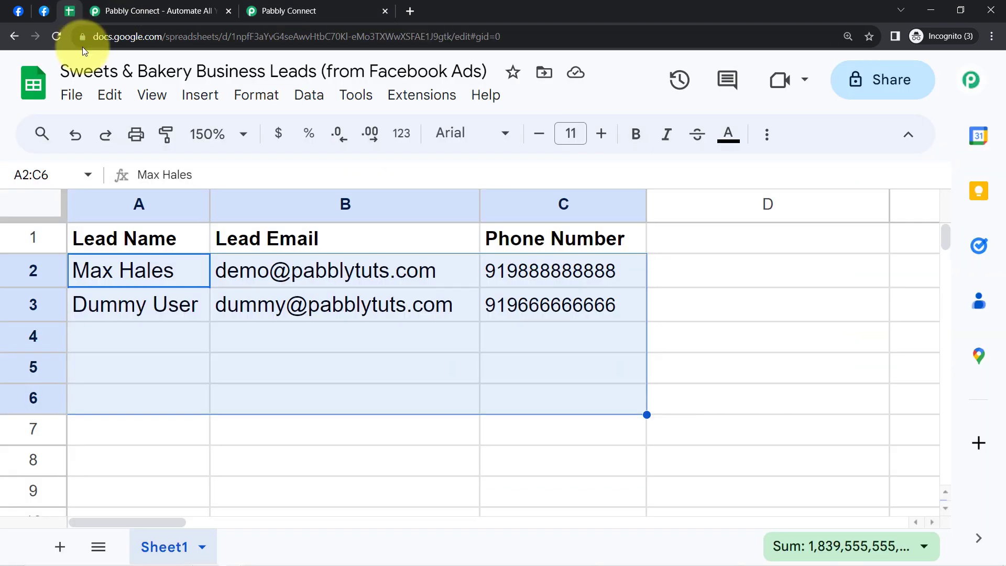
left_click(126, 205)
left_click(348, 202)
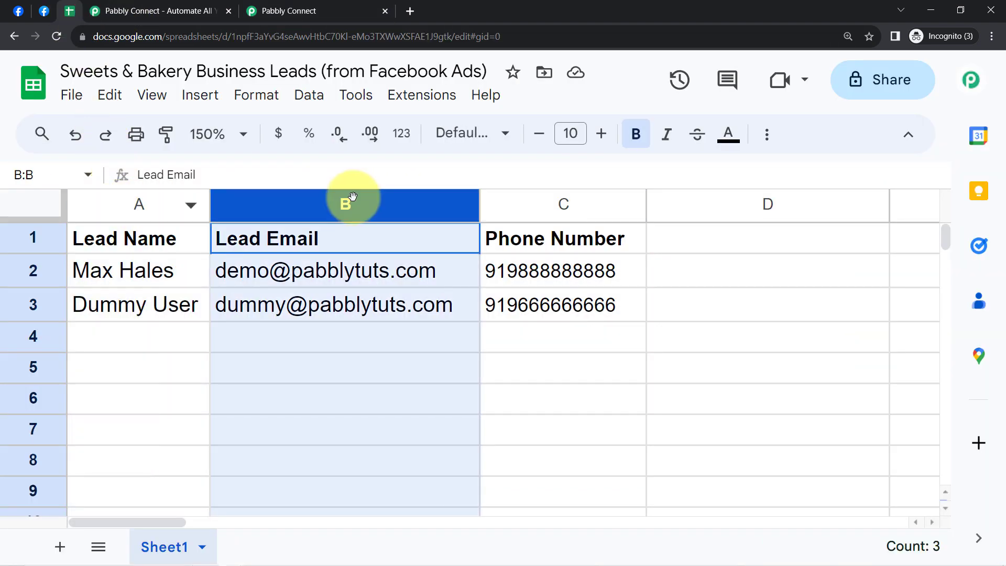
left_click(548, 198)
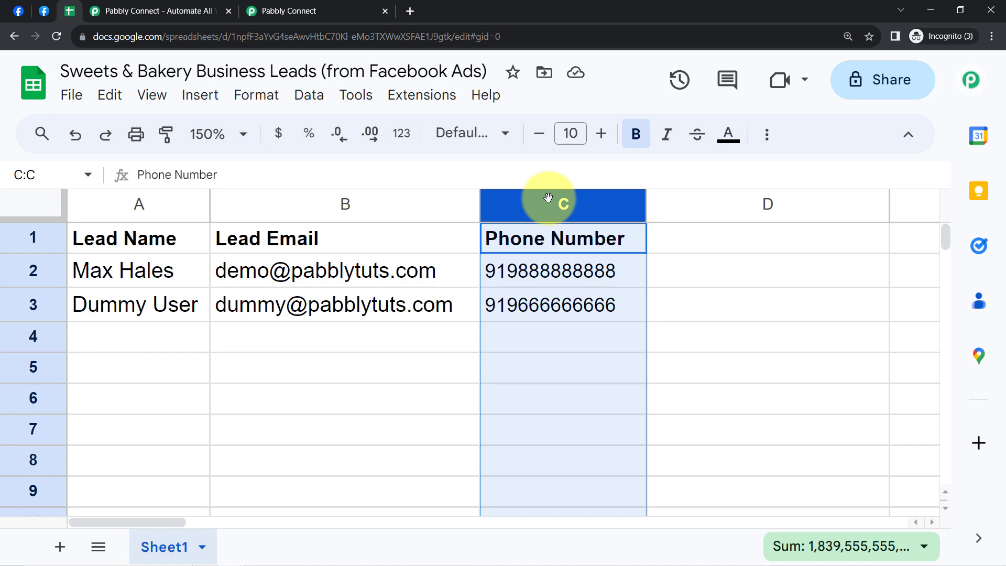
left_click(288, 11)
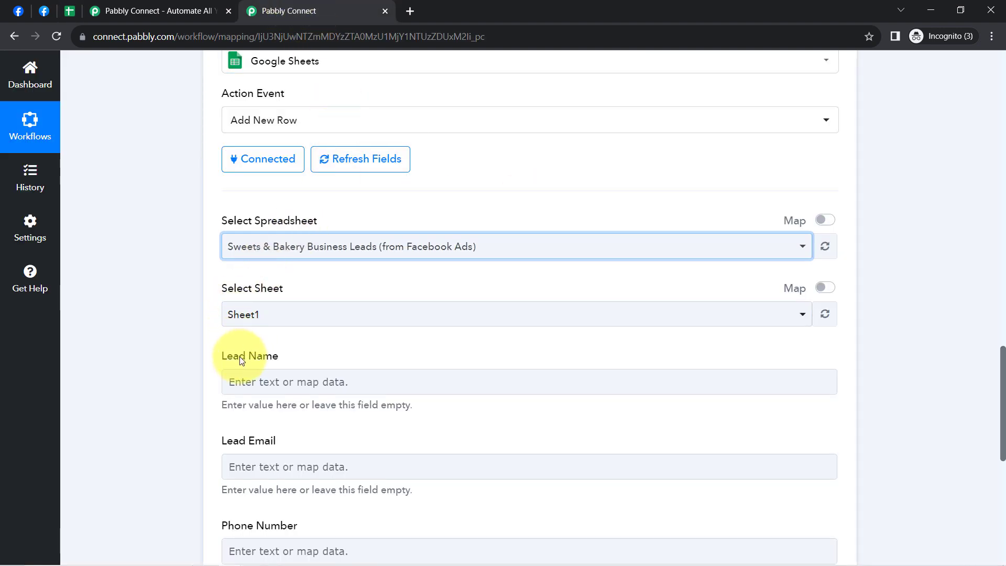
left_click_drag(241, 360, 279, 357)
left_click(70, 11)
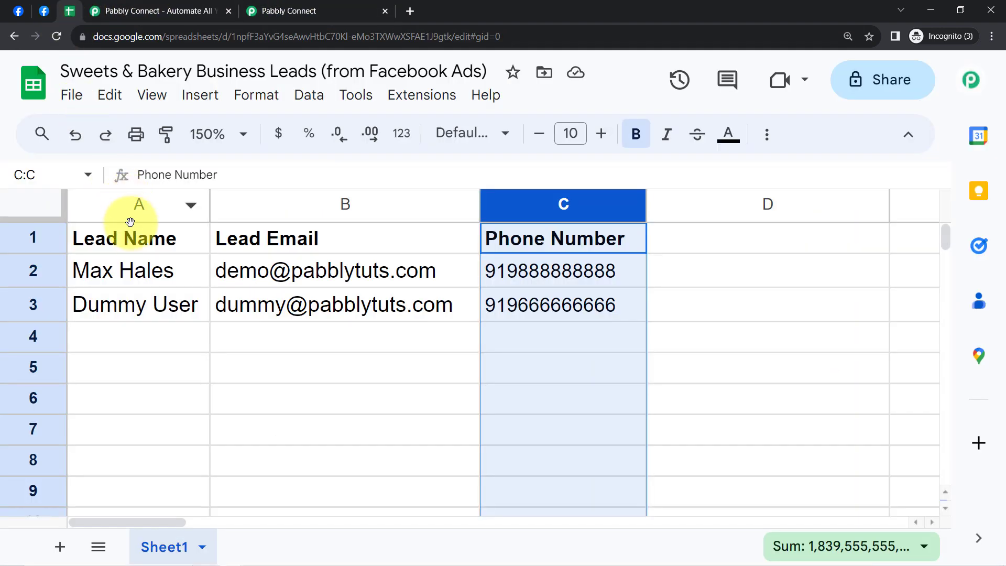
left_click(136, 238)
left_click(257, 237)
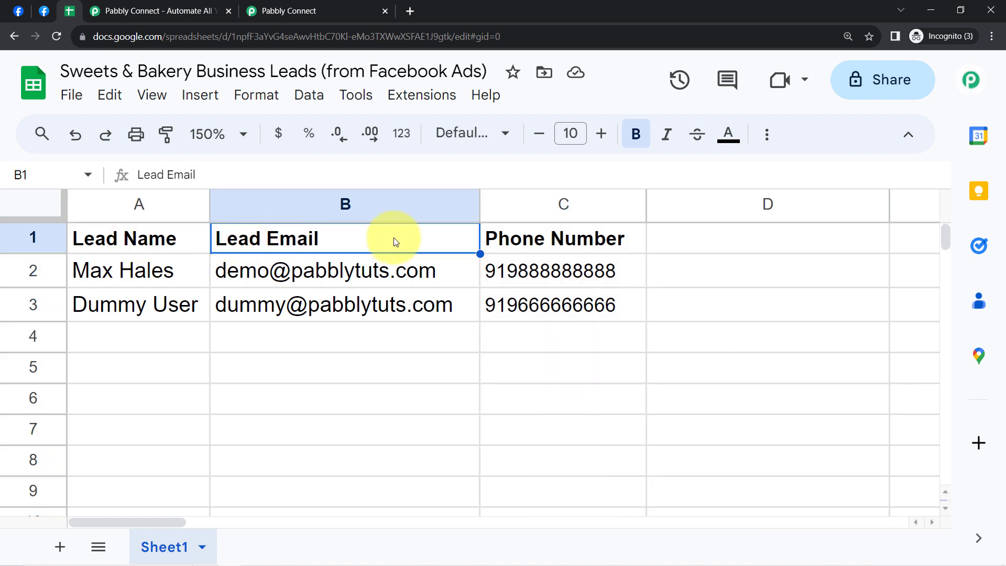
left_click(517, 240)
left_click(273, 11)
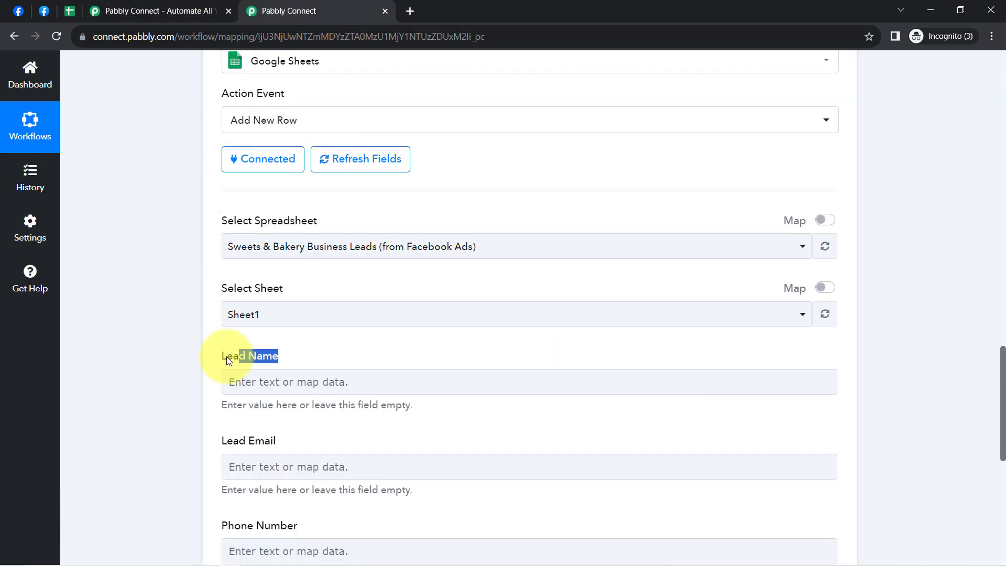
left_click_drag(272, 359, 233, 359)
scroll(288, 445, "down", 3)
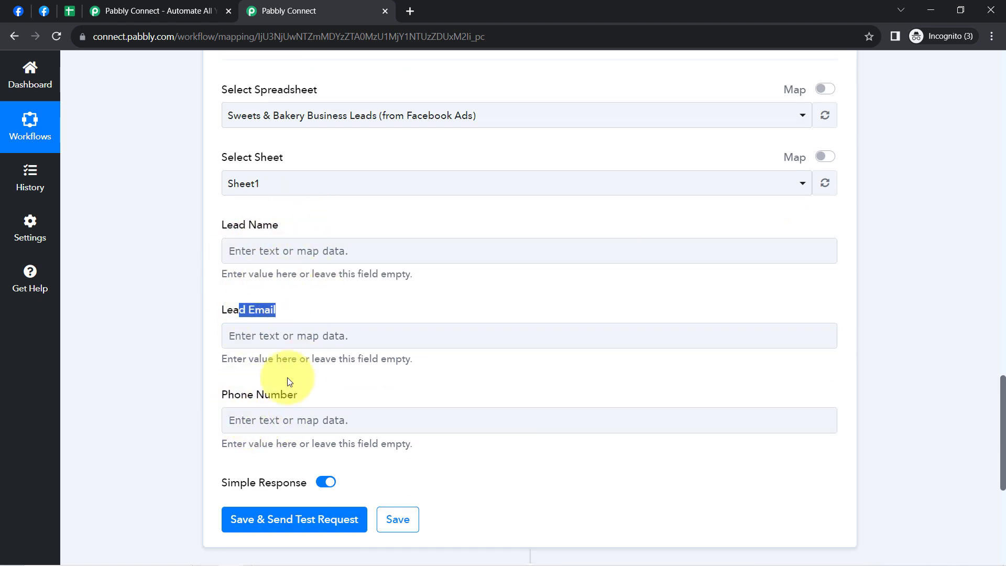
- Look at the lead rows in the spreadsheet and the email, full name and phone number in the trigger's received response
left_click(73, 18)
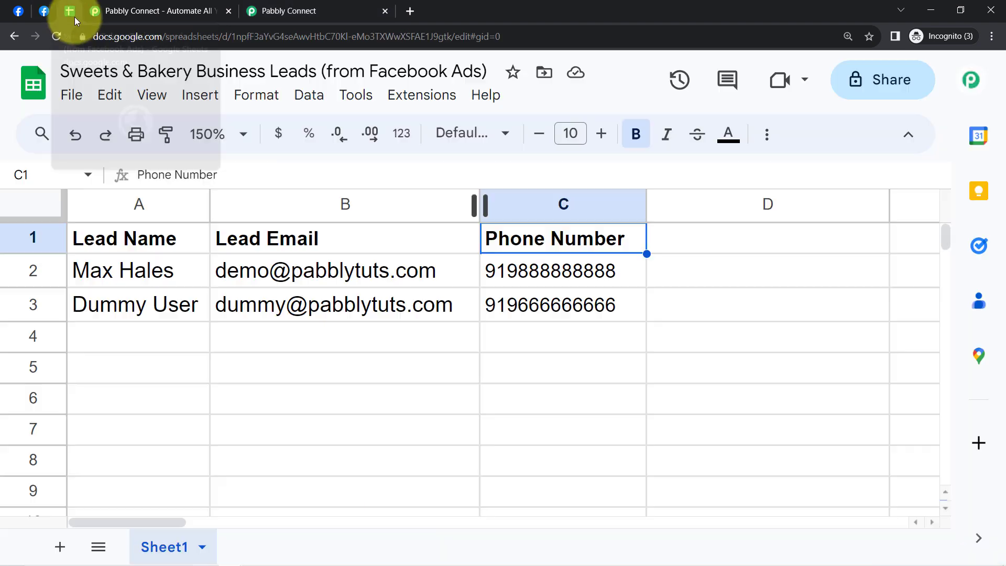
left_click_drag(172, 285, 510, 312)
left_click(294, 398)
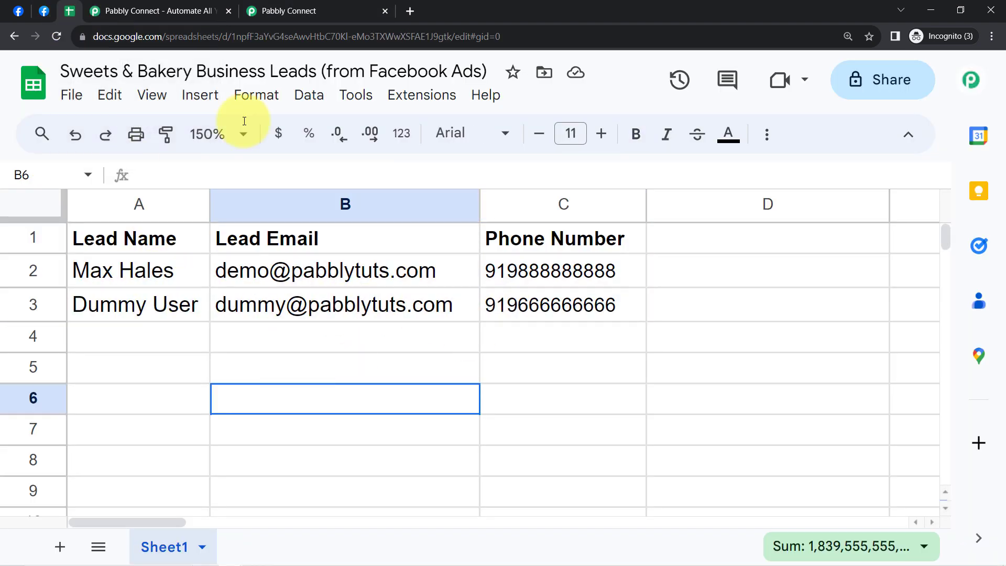
key("shift+Up")
left_click(250, 10)
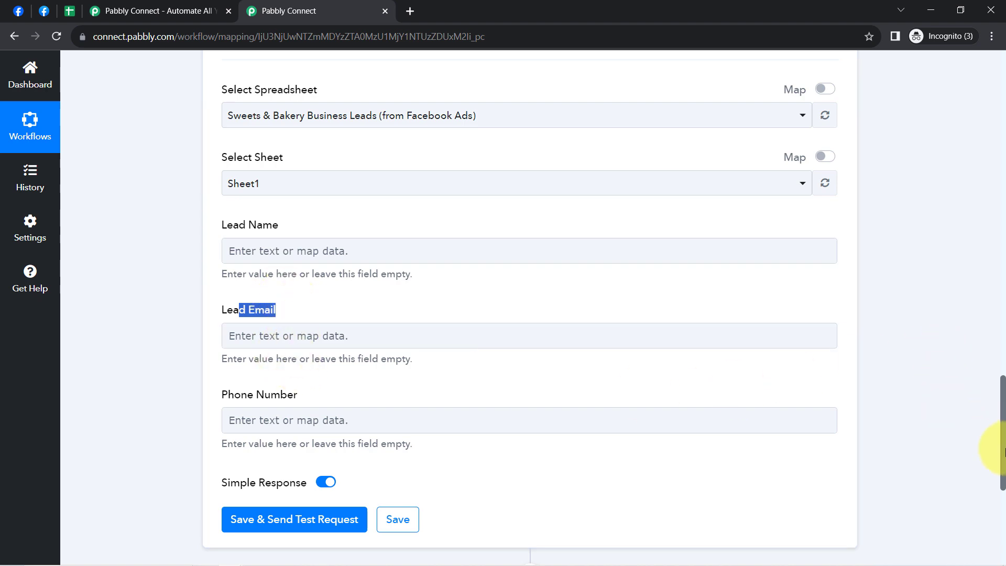
left_click_drag(1003, 452, 979, 268)
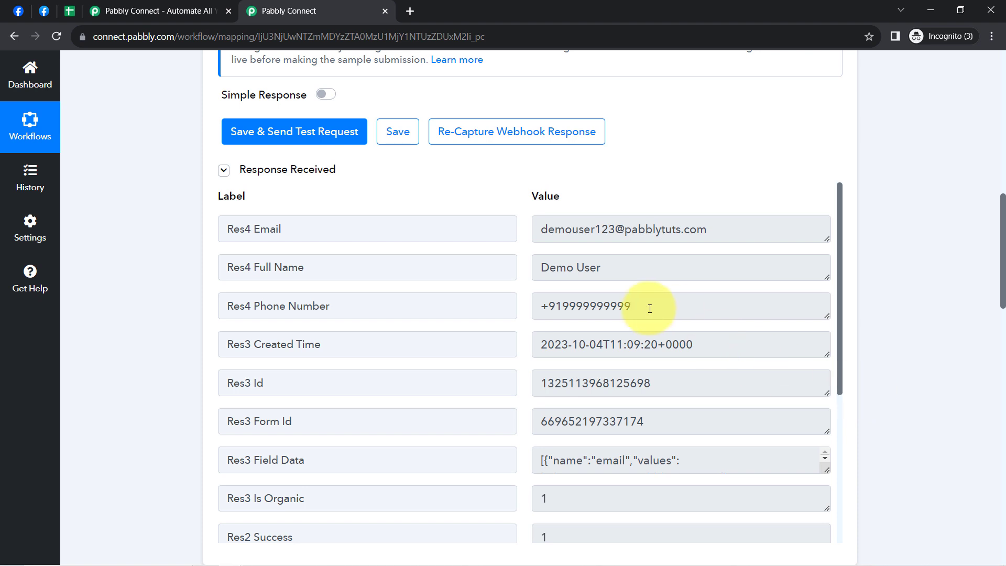
left_click_drag(555, 231, 671, 224)
left_click_drag(549, 268, 634, 271)
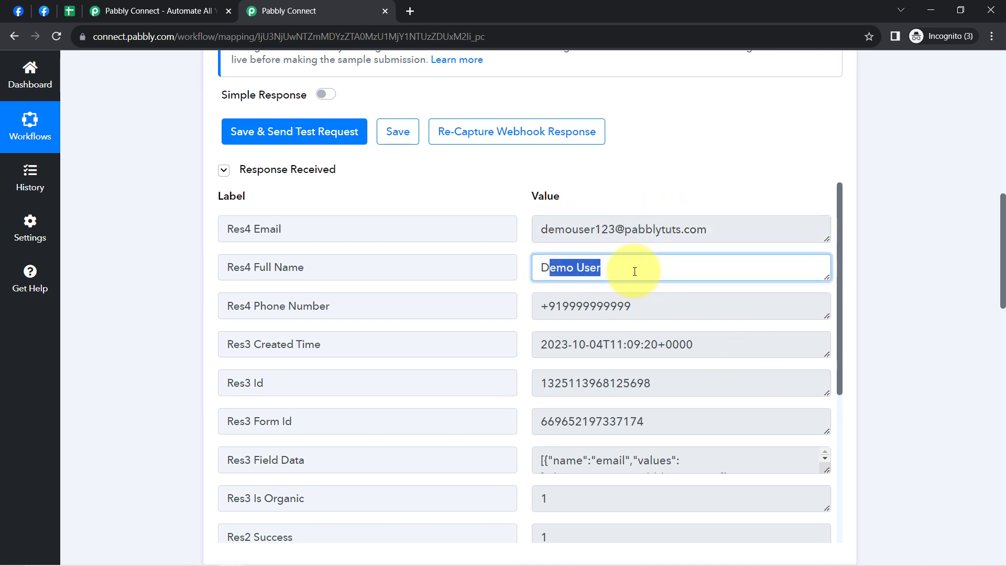
left_click_drag(583, 306, 893, 312)
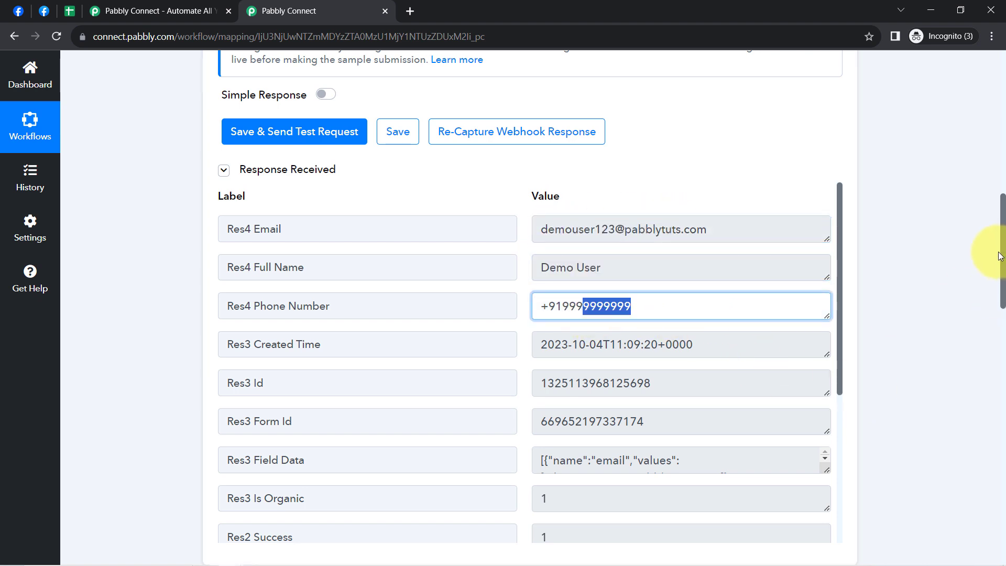
- Map the Lead Name field to Res4 Full Name from the Facebook Lead Ads trigger
left_click_drag(998, 257, 995, 444)
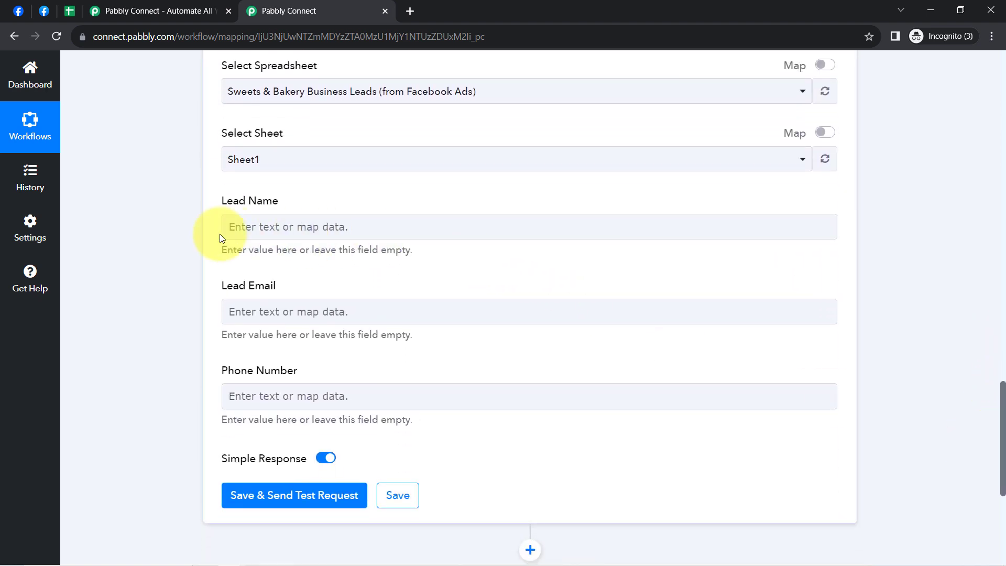
left_click(281, 231)
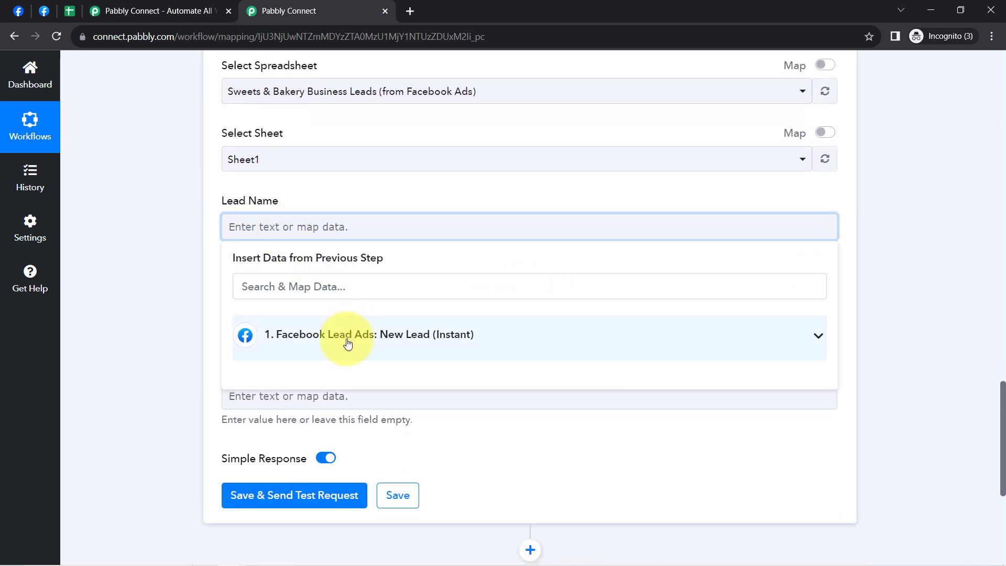
left_click(331, 336)
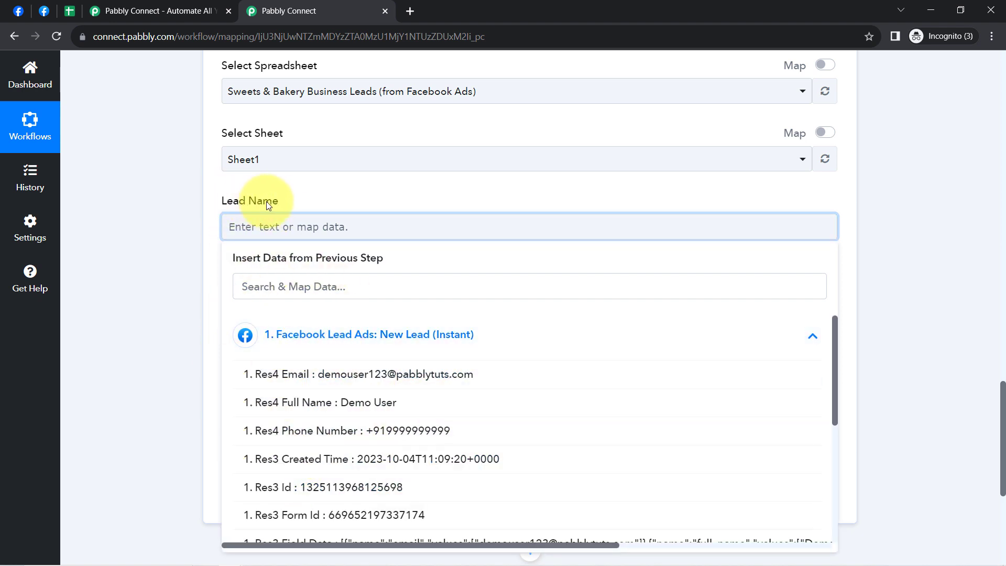
left_click(353, 403)
left_click(181, 259)
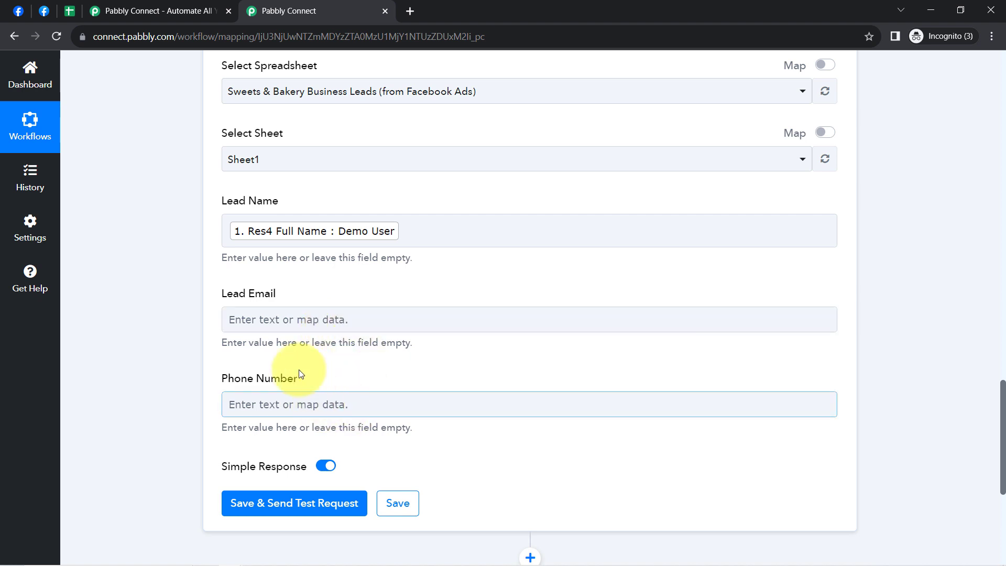
- Map the Lead Email field to Res4 Email from the Facebook Lead Ads trigger
left_click(242, 319)
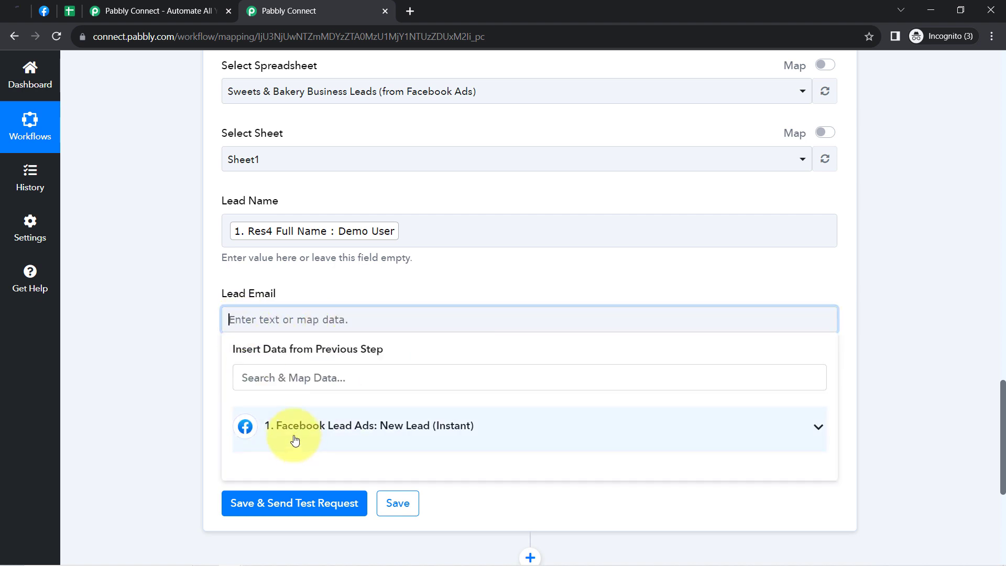
left_click(292, 428)
scroll(182, 343, "down", 1)
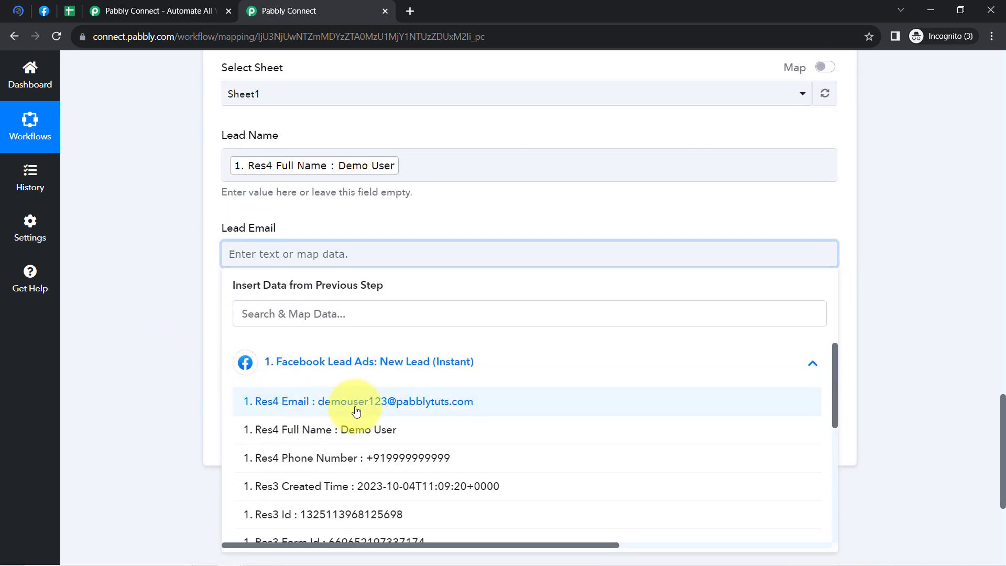
left_click(362, 402)
left_click(182, 308)
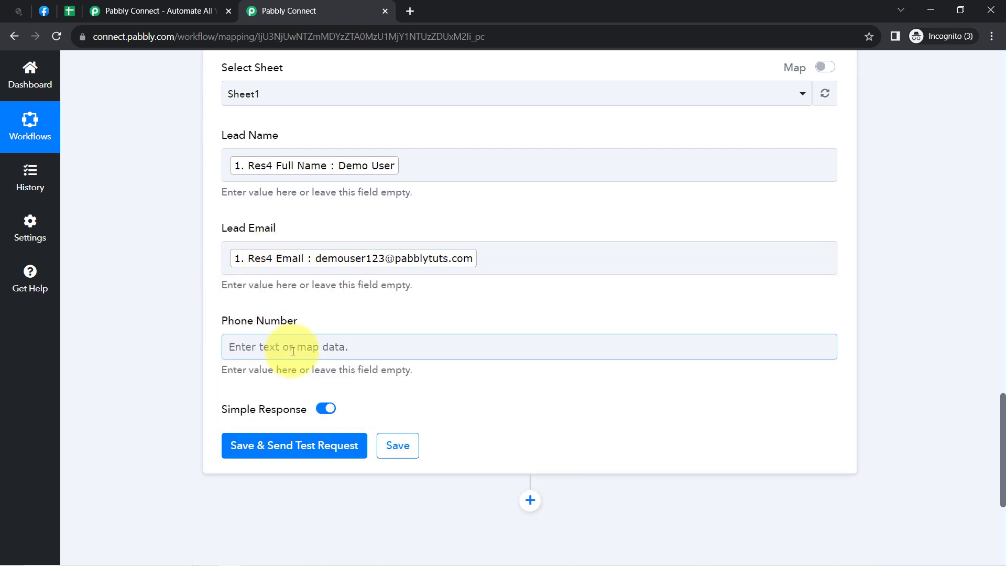
- Map the Phone Number field to Res4 Phone Number from the Facebook Lead Ads trigger
left_click(292, 349)
left_click(322, 453)
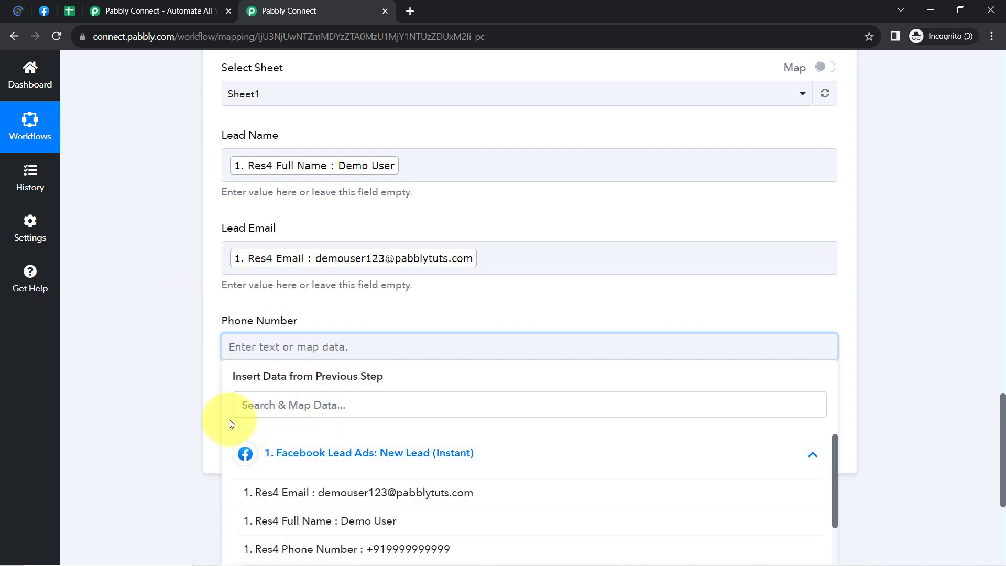
left_click(380, 549)
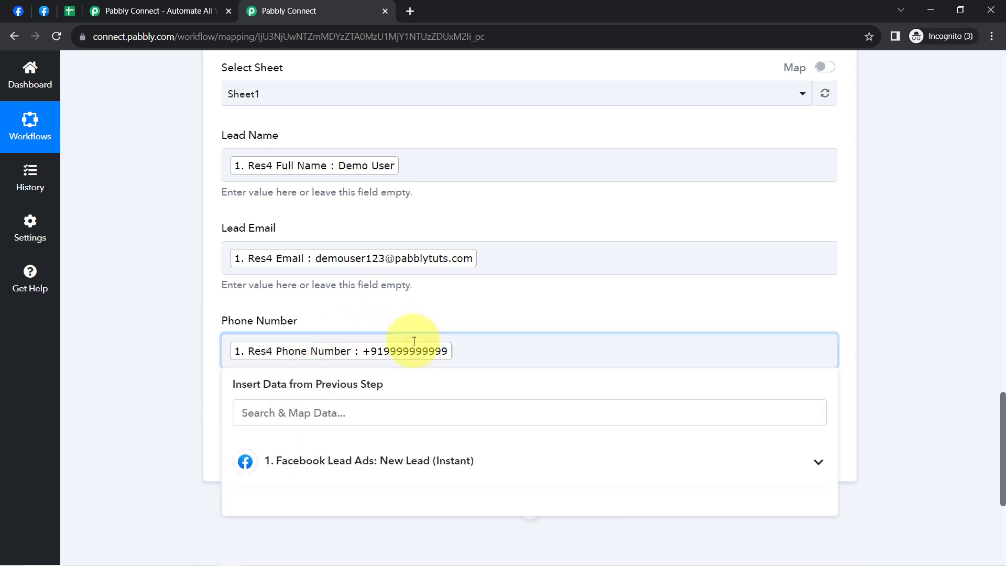
left_click(171, 274)
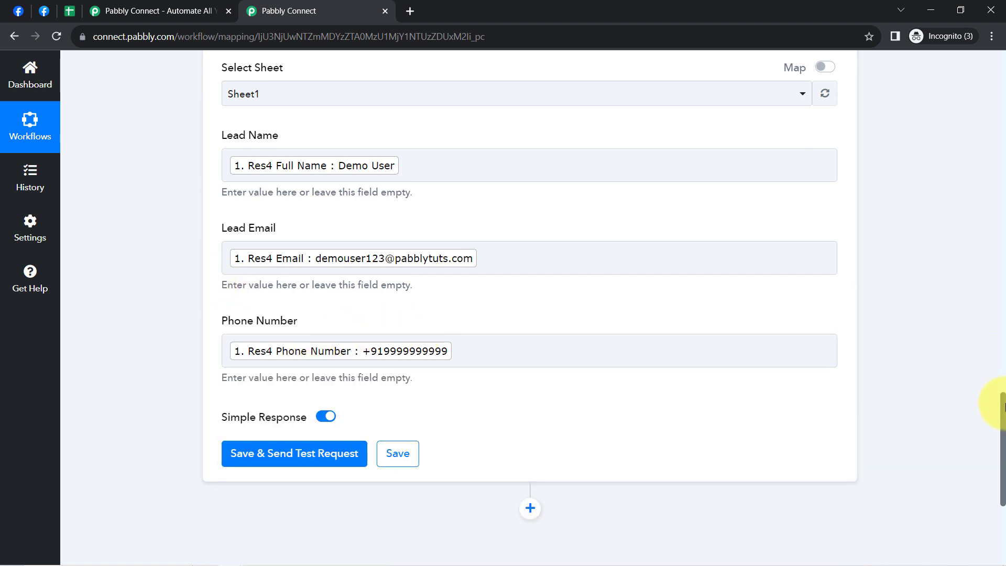
scroll(1003, 409, "up", 4)
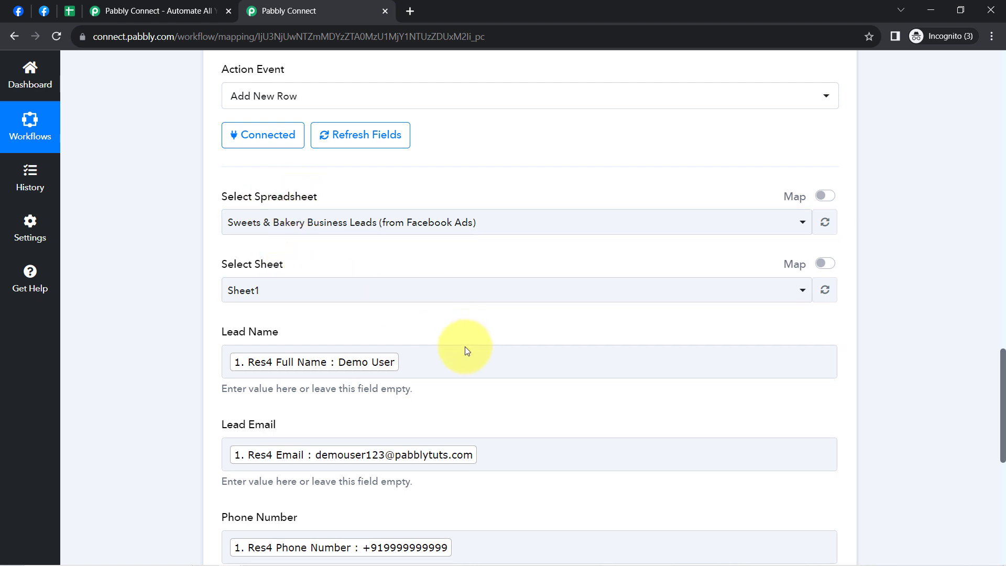
left_click(429, 373)
type("dgbfgb")
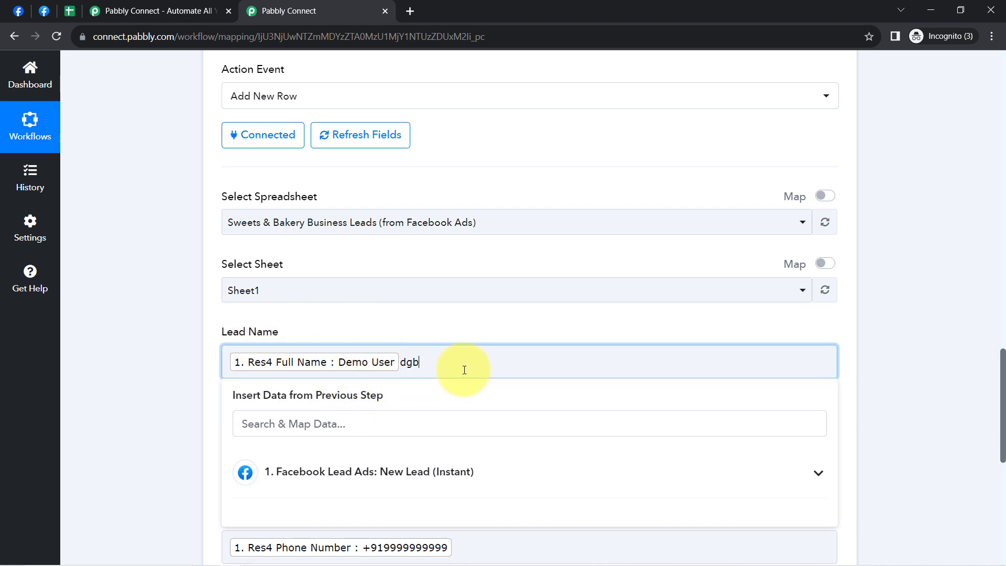
double_click(426, 363)
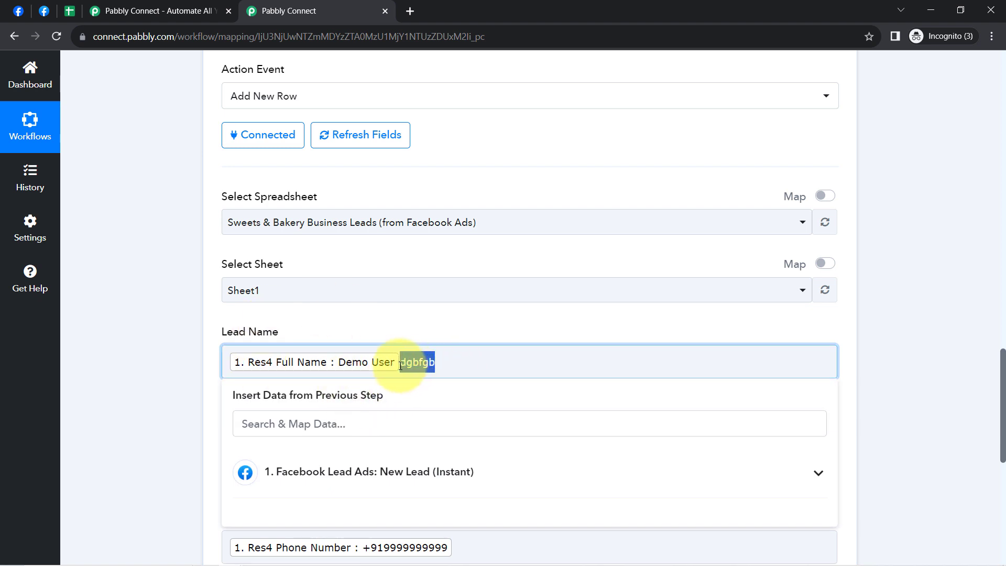
key("BackSpace")
left_click(158, 344)
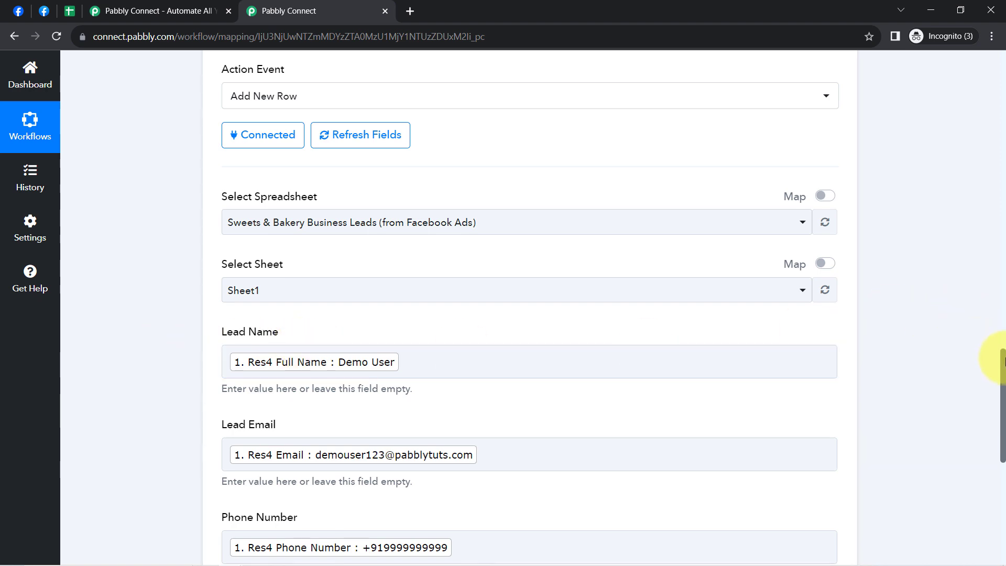
- Save the Google Sheets action with a test request and check the spreadsheet for the test lead's row
left_click_drag(1003, 361, 1003, 449)
left_click(313, 256)
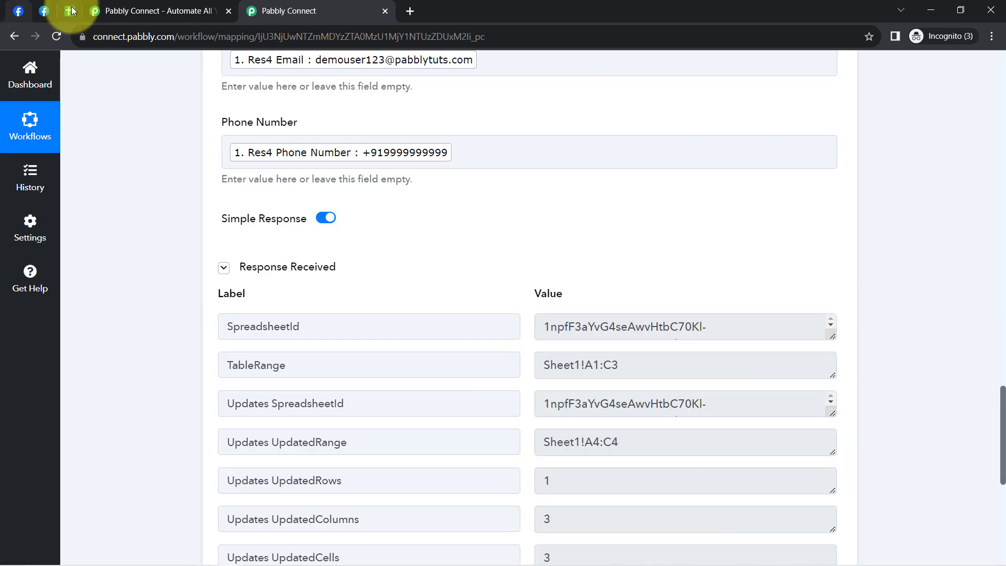
left_click(72, 11)
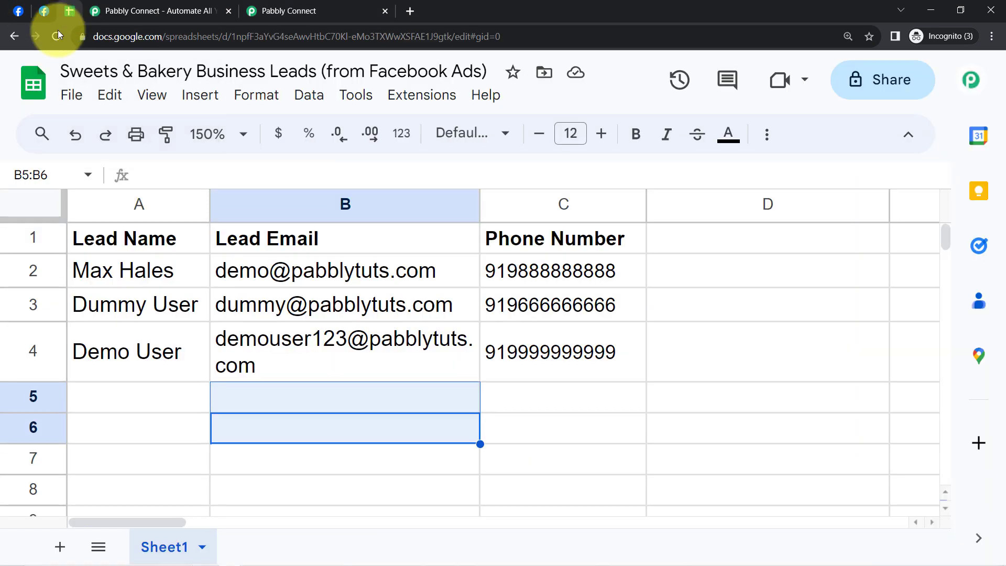
left_click_drag(139, 353, 550, 357)
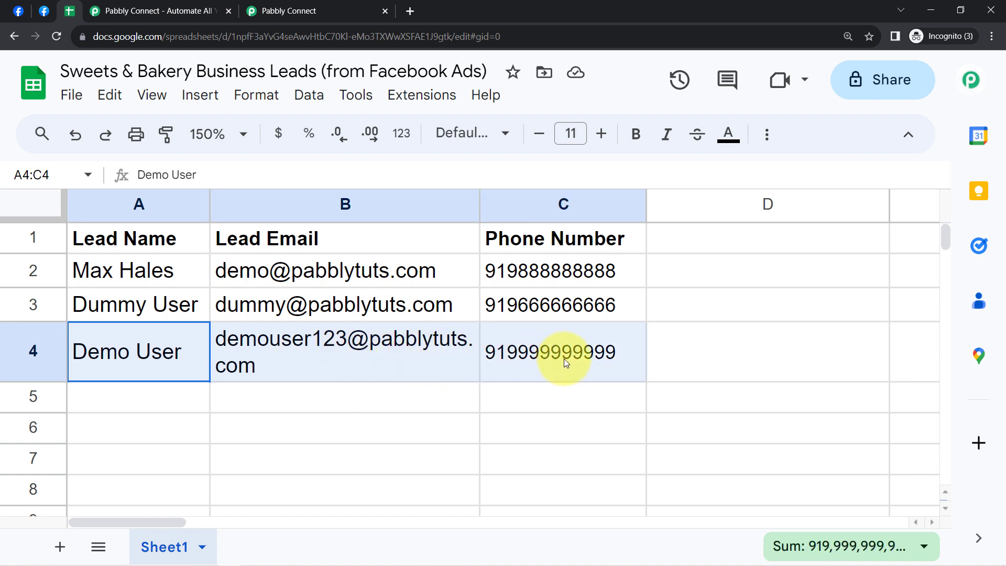
- Examine the new lead's name, email and phone number cells in row 4 of the spreadsheet
left_click_drag(564, 358, 564, 358)
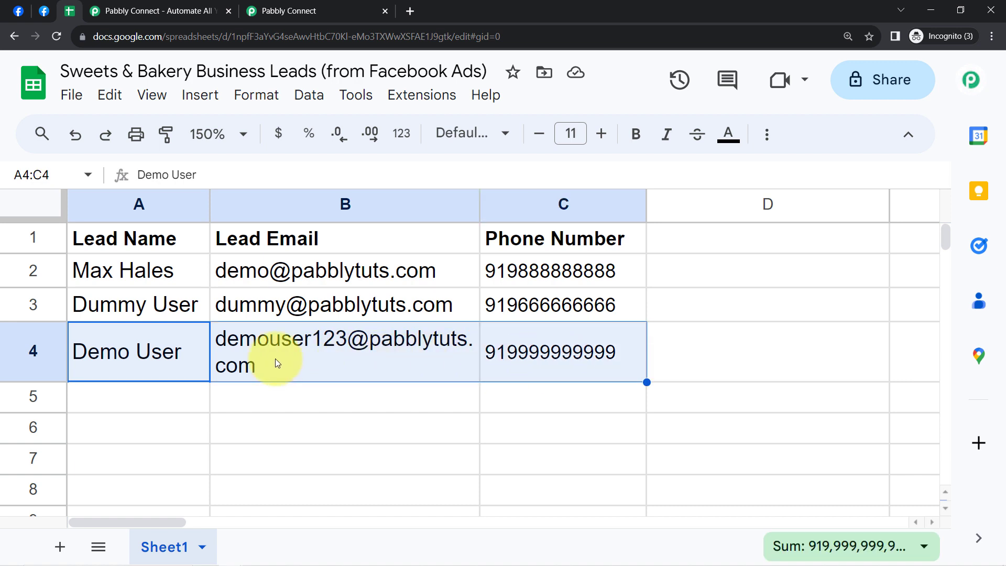
left_click(144, 353)
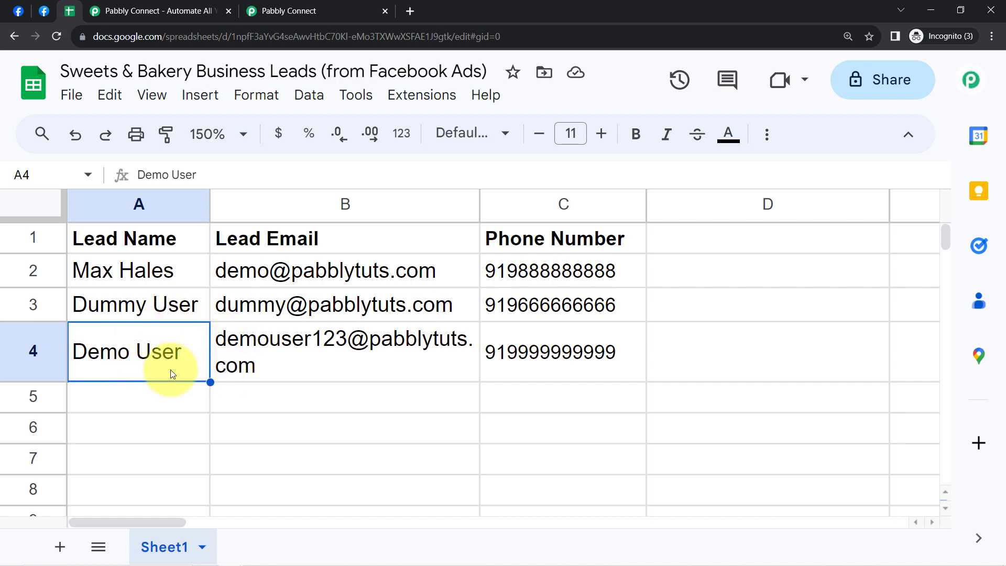
left_click(345, 341)
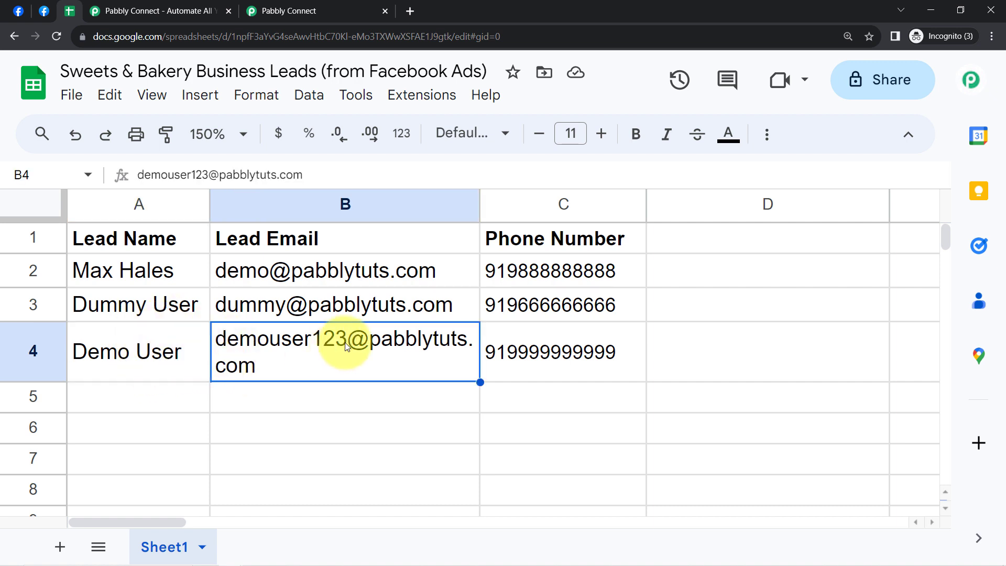
left_click(576, 357)
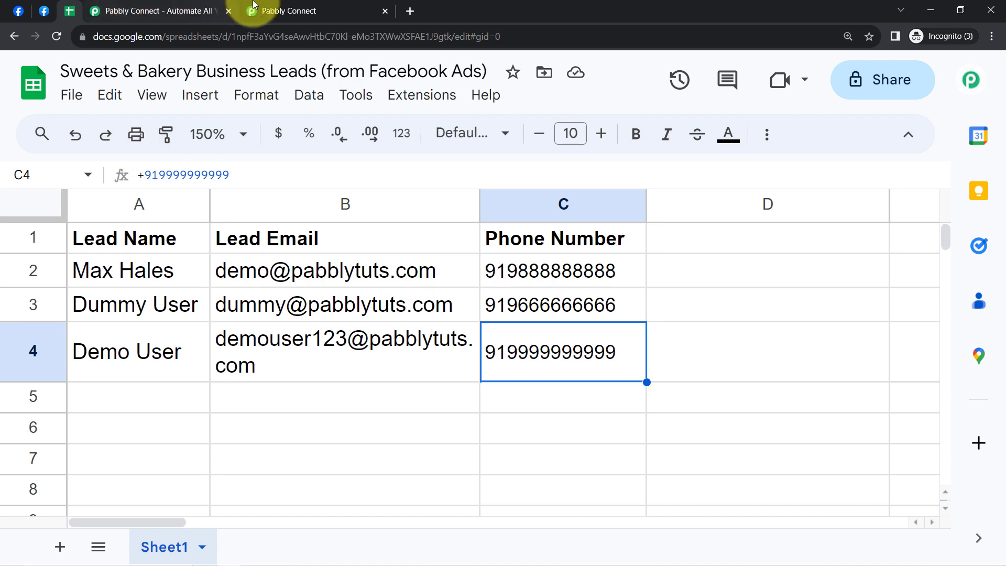
- Return to the Pabbly Connect workflow and collapse both the Facebook Lead Ads trigger and the Google Sheets action
left_click(283, 6)
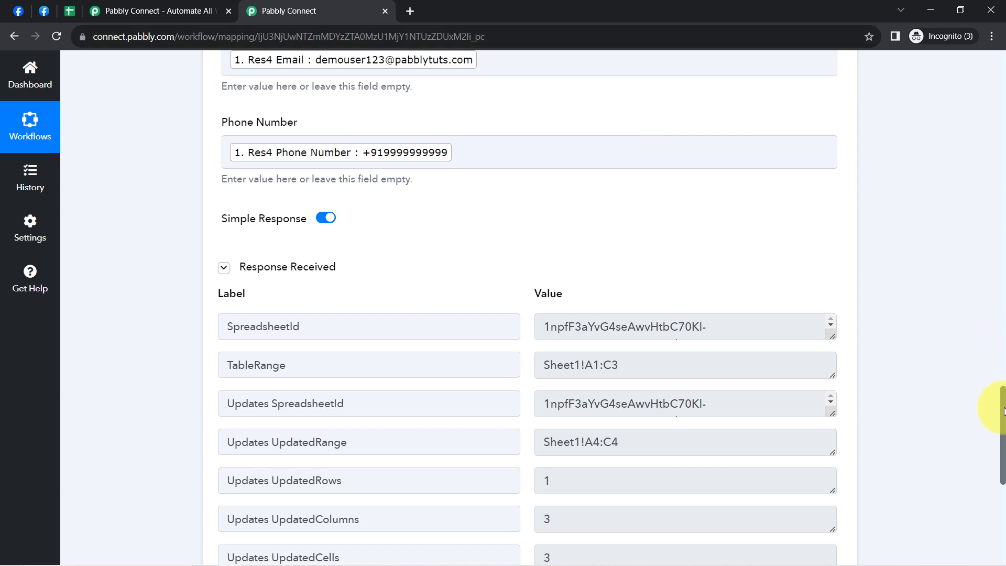
left_click_drag(1002, 412, 988, 23)
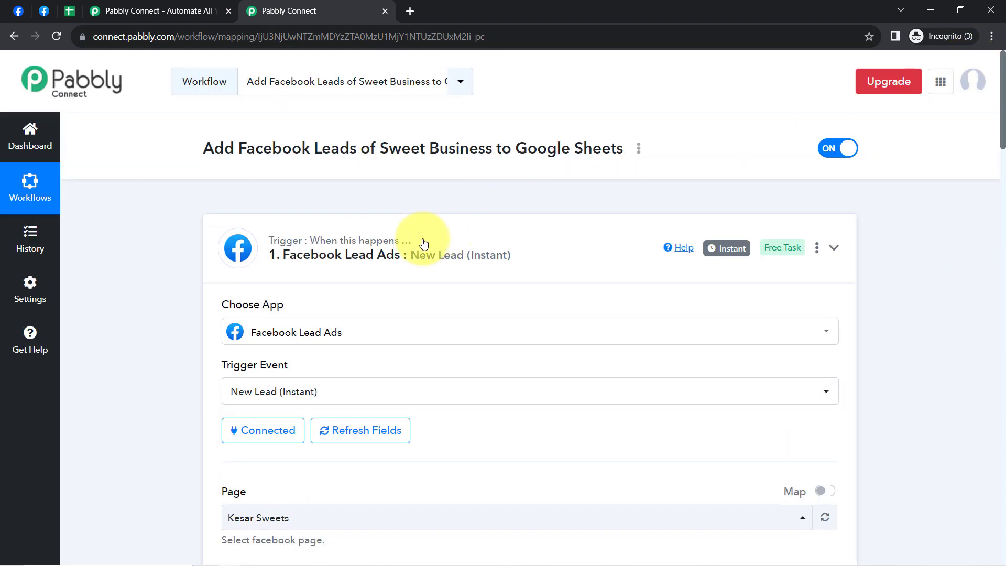
left_click(424, 243)
left_click(349, 375)
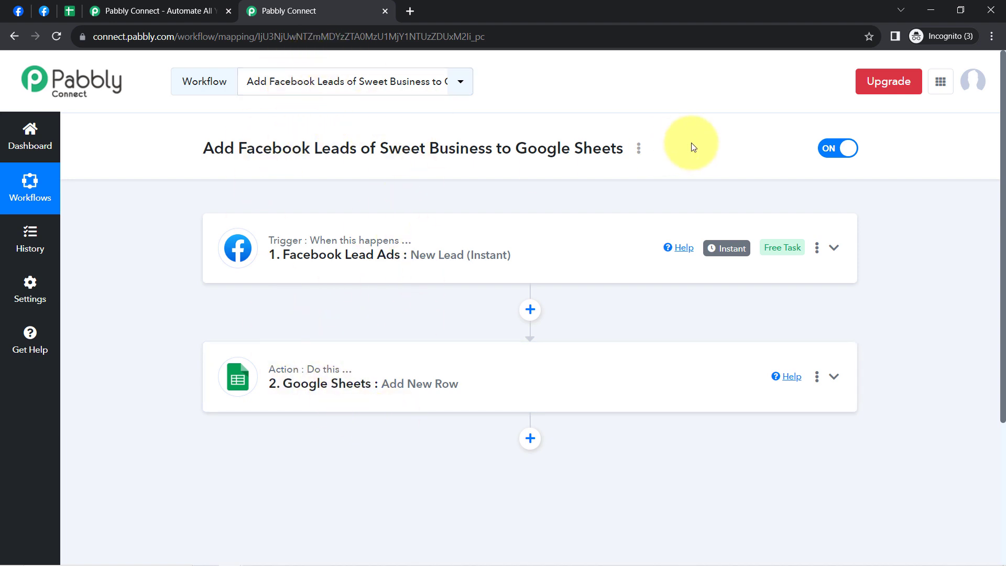
- Copy the share link of the Add Facebook Leads of Sweet Business to Google Sheets workflow and close the sharing dialog
left_click(639, 149)
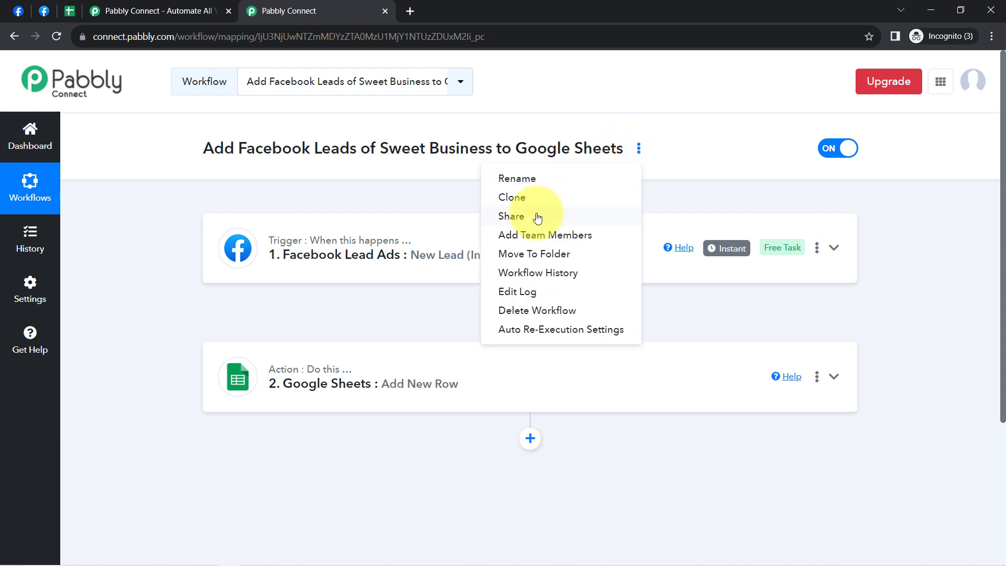
left_click(538, 216)
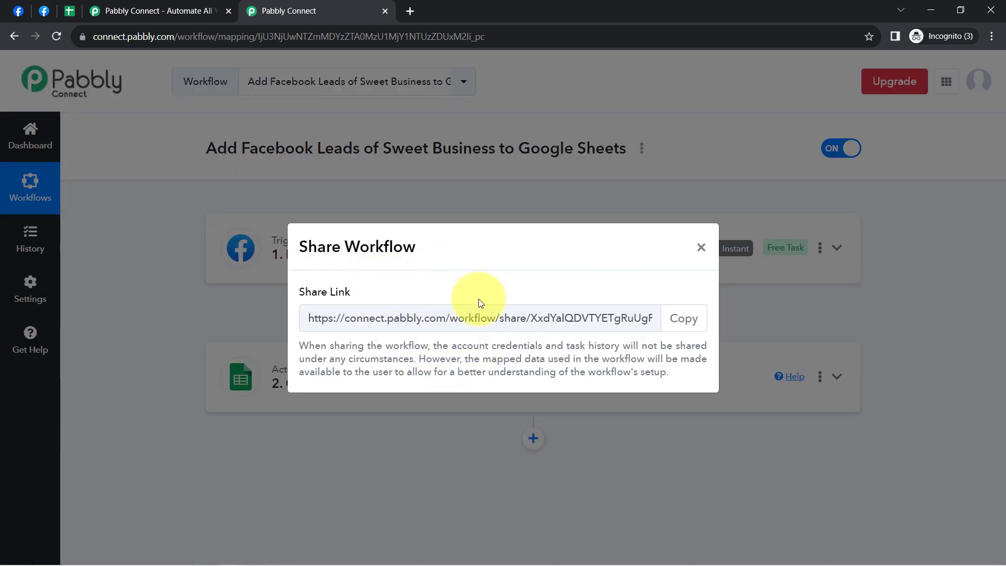
left_click(683, 320)
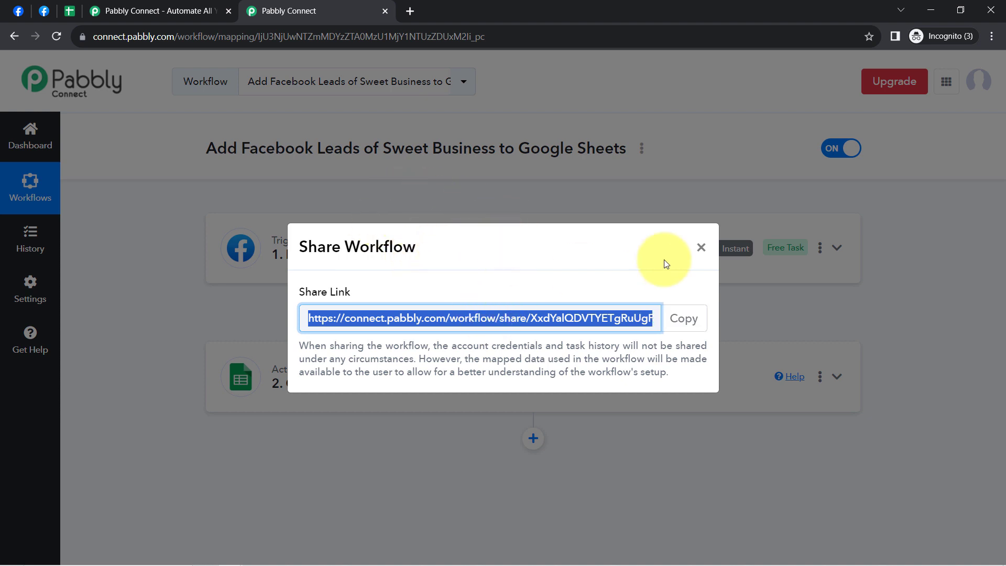
left_click(701, 247)
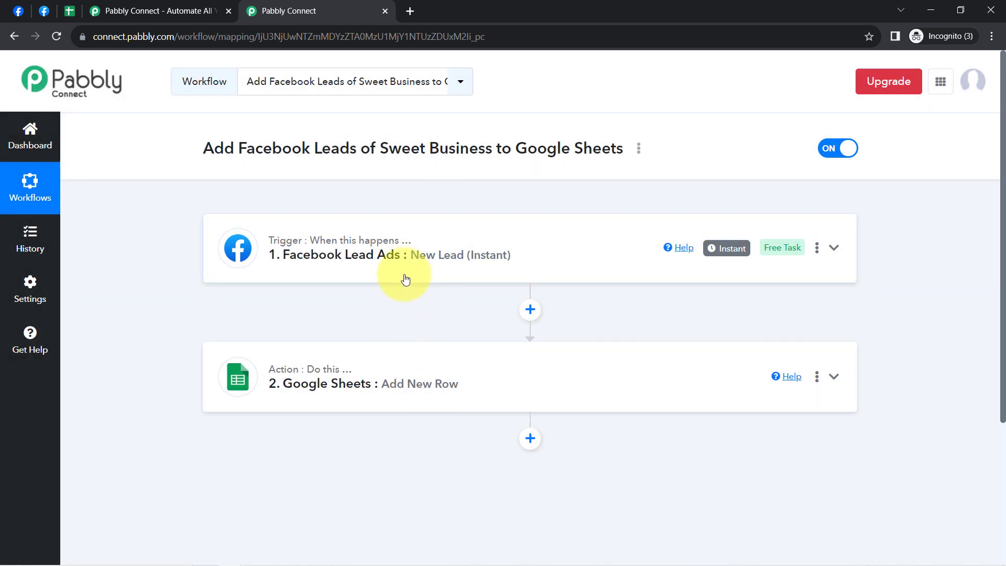